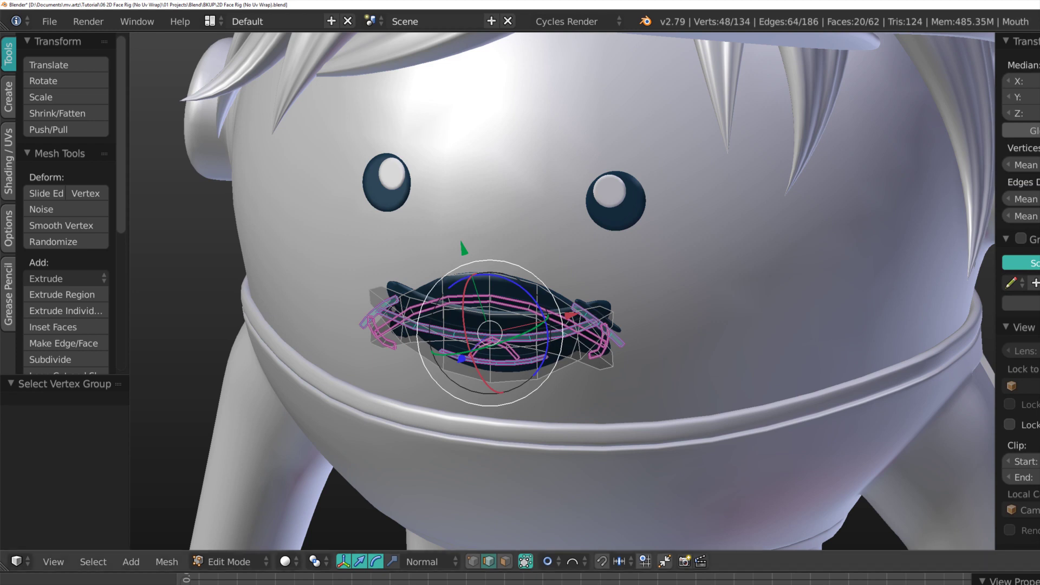
# - Isolate the selected mouth shape by hiding all unselected parts of the Mouth mesh
pyautogui.hotkey('shift', 'h')
pyautogui.scroll(1, 550, 317)
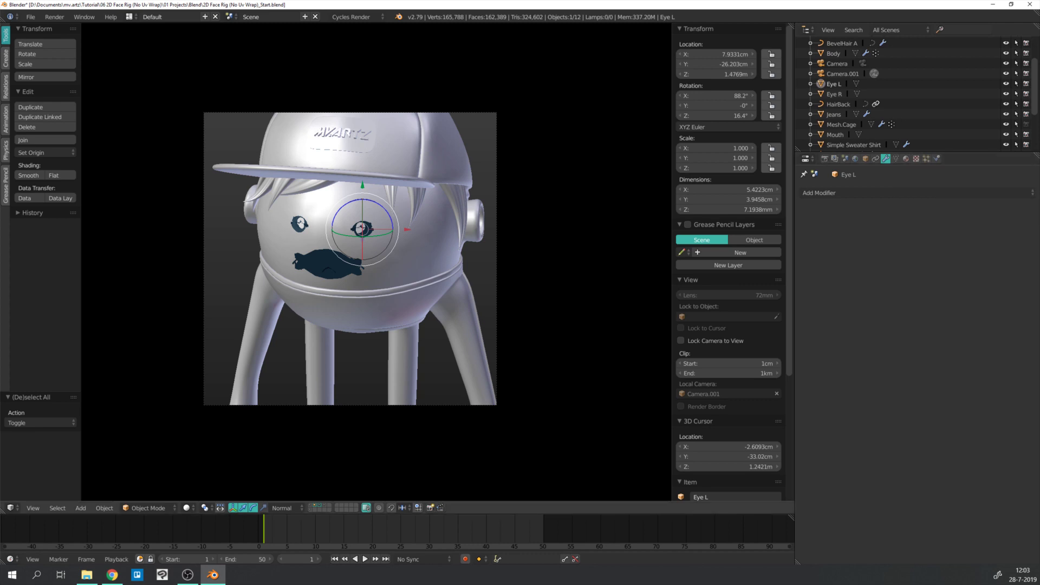
# - Isolate the Eye L object in local view and add a vertex group named Neutral Eye
pyautogui.press('KP_Divide')
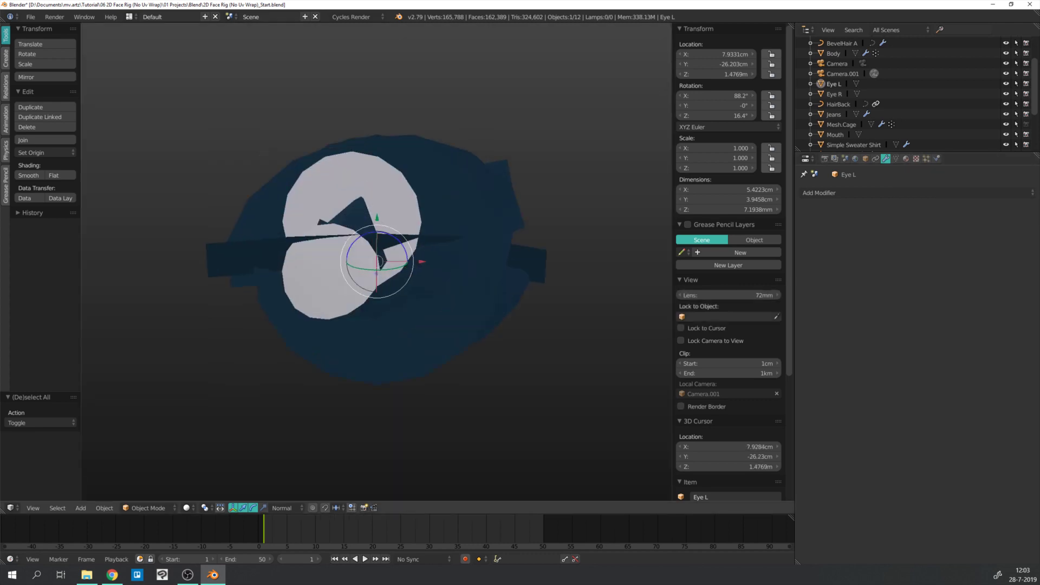
pyautogui.scroll(-6, 369, 252)
pyautogui.moveTo(374, 252); pyautogui.dragTo(359, 275, button='middle')
pyautogui.scroll(1, 368, 261)
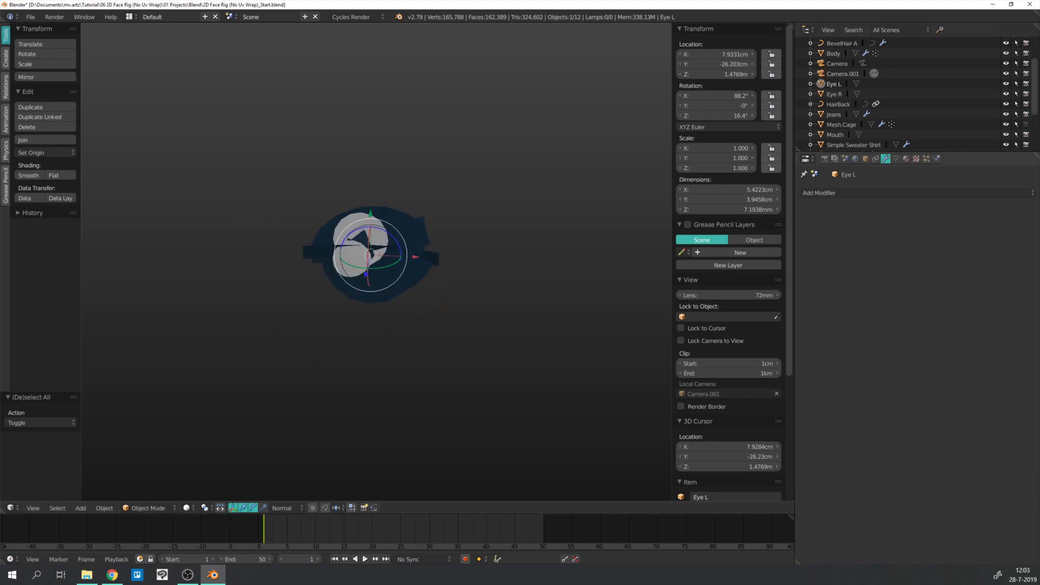
pyautogui.click(896, 158)
pyautogui.click(1032, 246)
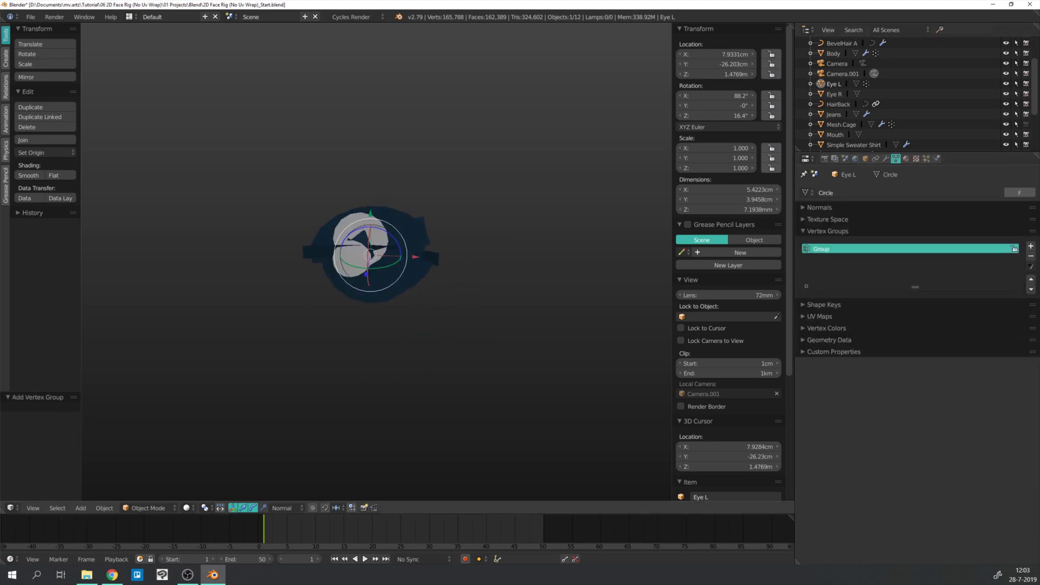
# - In the Eye L mesh, hide the outer linked pieces belonging to the other expressions so the round eye shapes remain
pyautogui.press('Tab')
pyautogui.press('a')
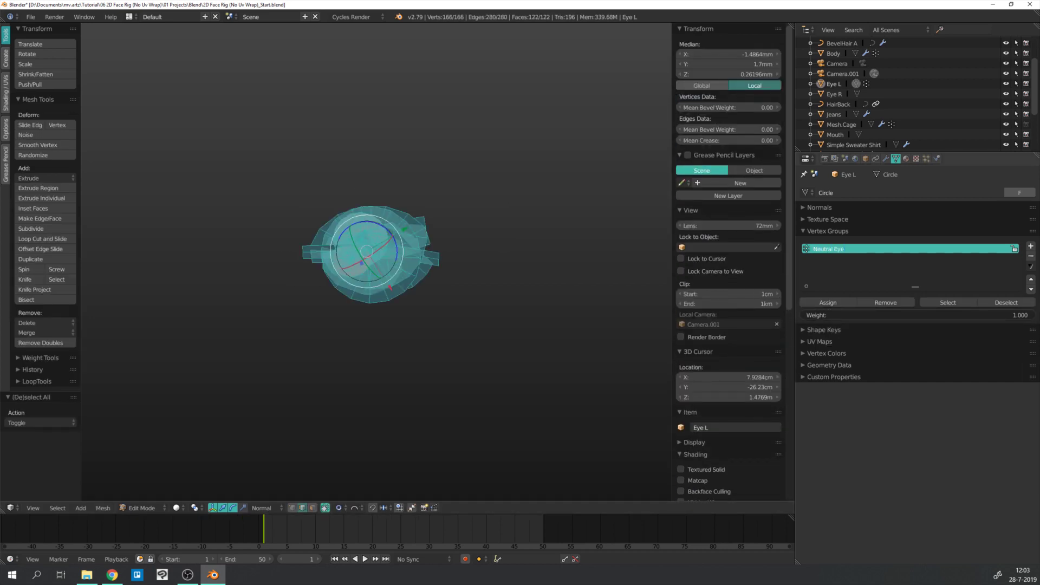
pyautogui.press('a')
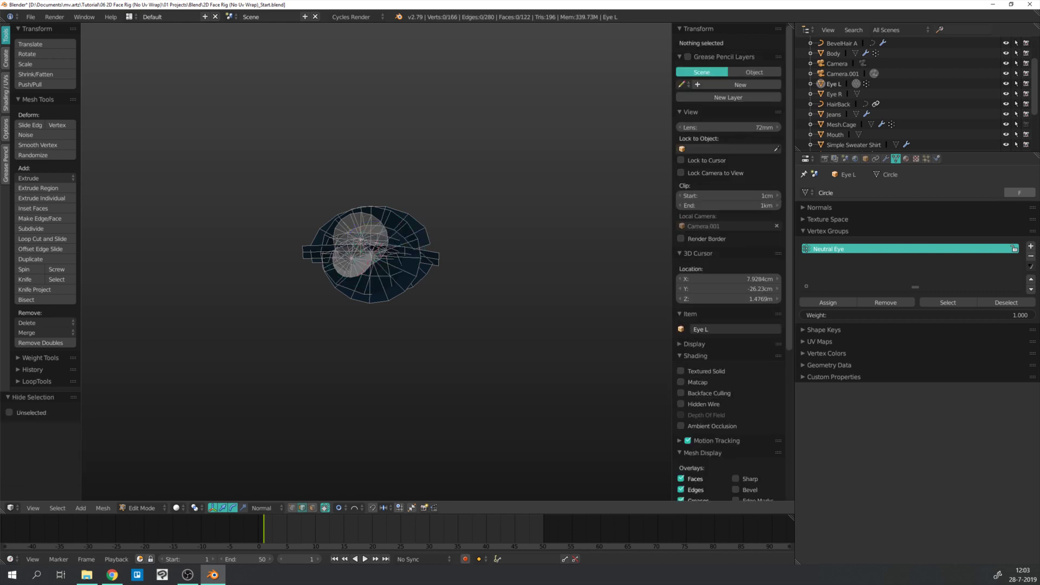
pyautogui.press('l')
pyautogui.press('g')
pyautogui.press('Escape')
pyautogui.press('h')
pyautogui.press('l')
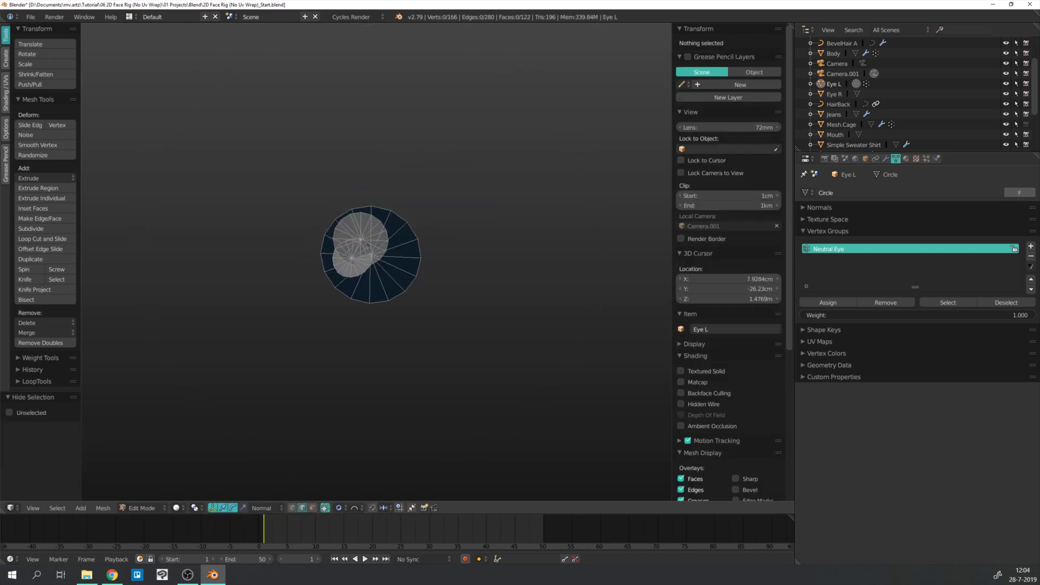
pyautogui.press('h')
# - Hide the lower white highlight piece and assign the remaining neutral eye geometry to the Neutral Eye vertex group
pyautogui.scroll(5, 373, 255)
pyautogui.rightClick(343, 275)
pyautogui.hotkey('ctrl', 'l')
pyautogui.moveTo(344, 274); pyautogui.dragTo(368, 249, button='middle')
pyautogui.press('h')
pyautogui.press('KP_1')
pyautogui.press('a')
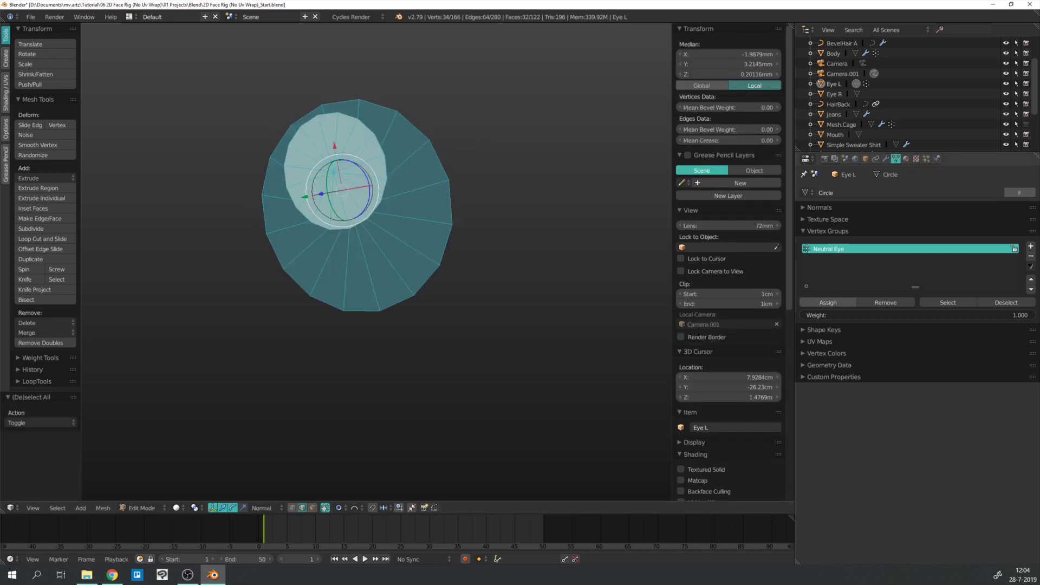
pyautogui.click(829, 303)
# - Check the Neutral Eye group's weights on the mesh in Weight Paint mode and return to Object Mode
pyautogui.scroll(-1, 521, 262)
pyautogui.press('Tab')
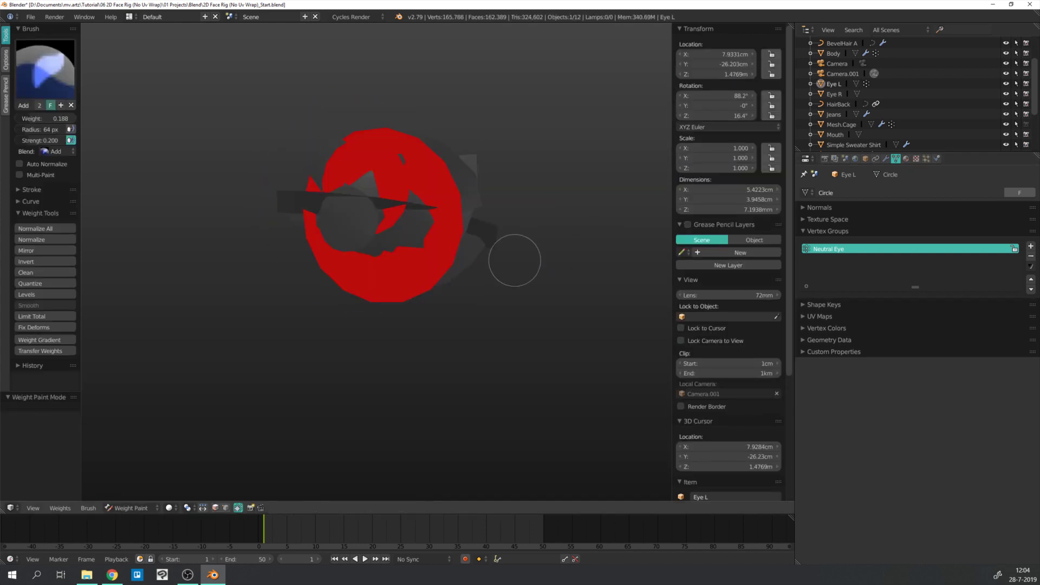
pyautogui.press('Tab')
pyautogui.click(431, 260)
# - Add a vertex group named Happy Eye and isolate the linked arched happy-eye shape in the mesh
pyautogui.click(1032, 247)
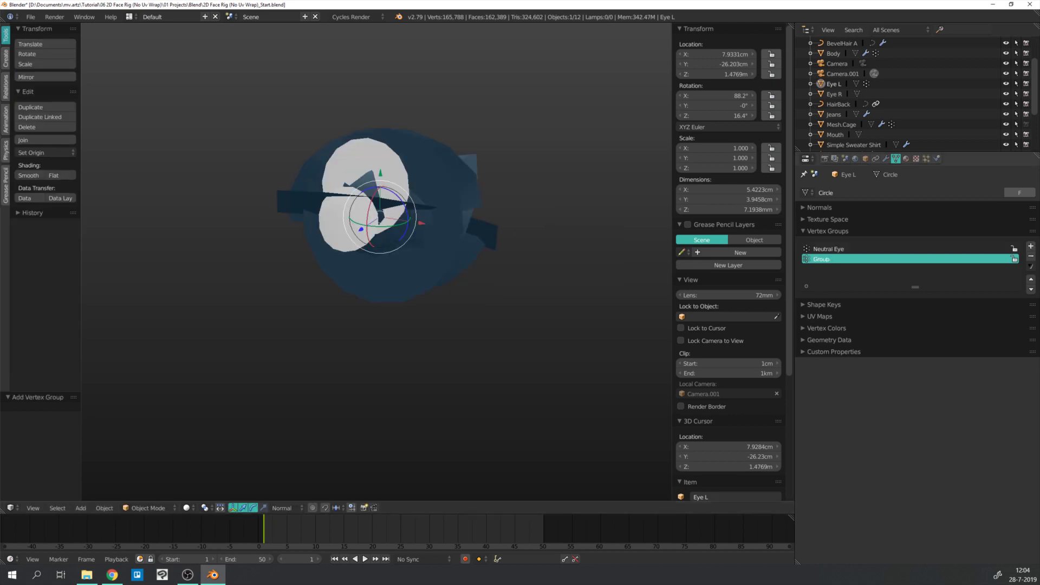
pyautogui.press('Tab')
pyautogui.press('a')
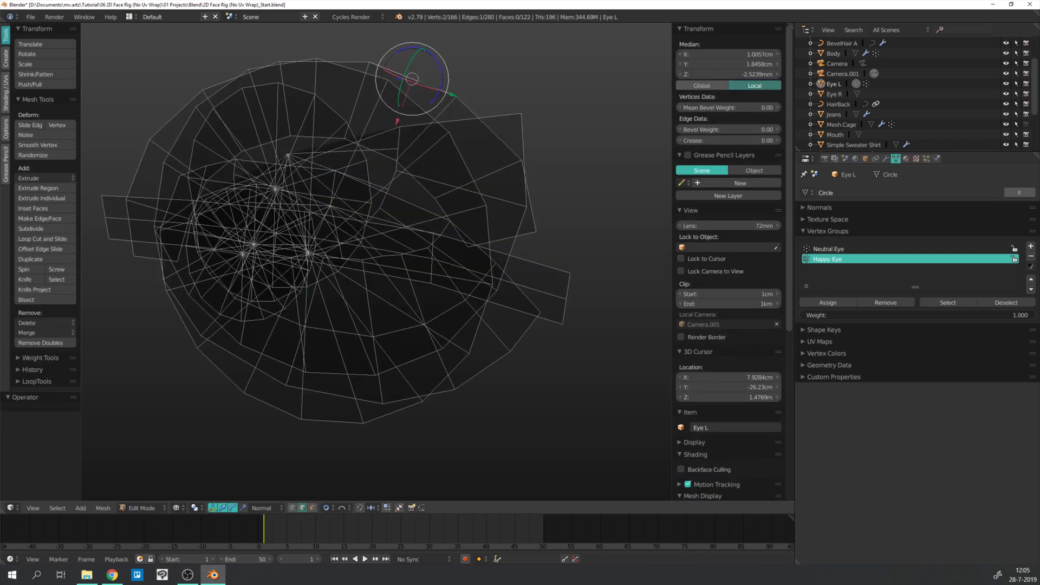
pyautogui.hotkey('ctrl', 'l')
pyautogui.hotkey('shift', 'h')
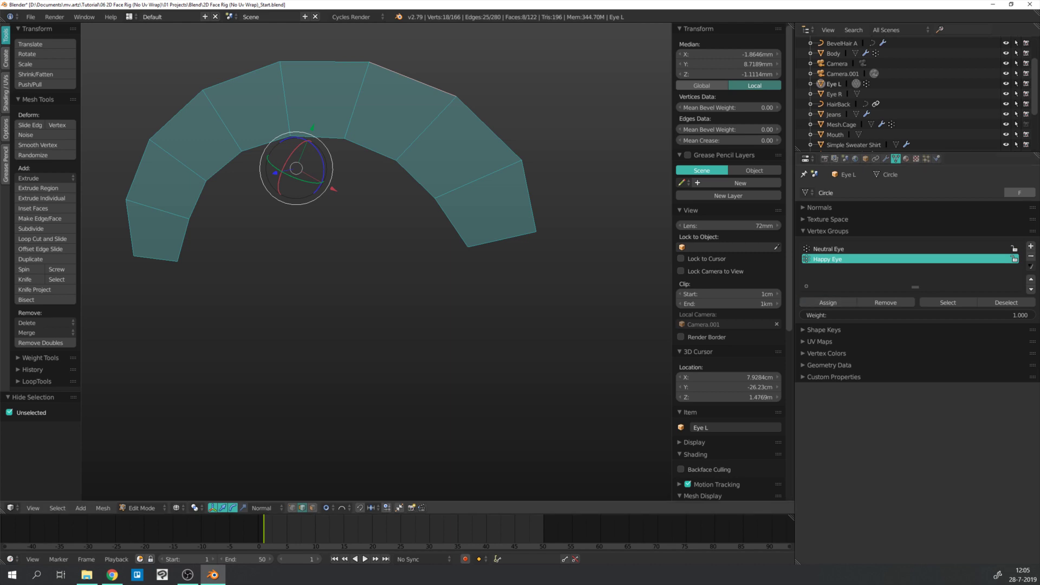
pyautogui.press('Tab')
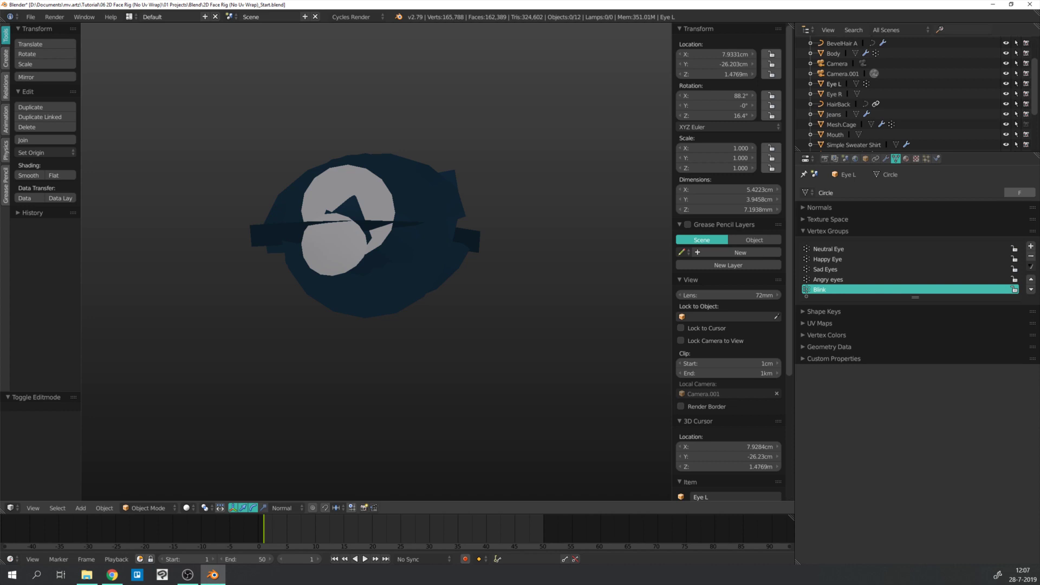
# - Add a Mask modifier to Eye L and copy it four times
pyautogui.hotkey('alt', 'shift', 'z')
pyautogui.rightClick(401, 244)
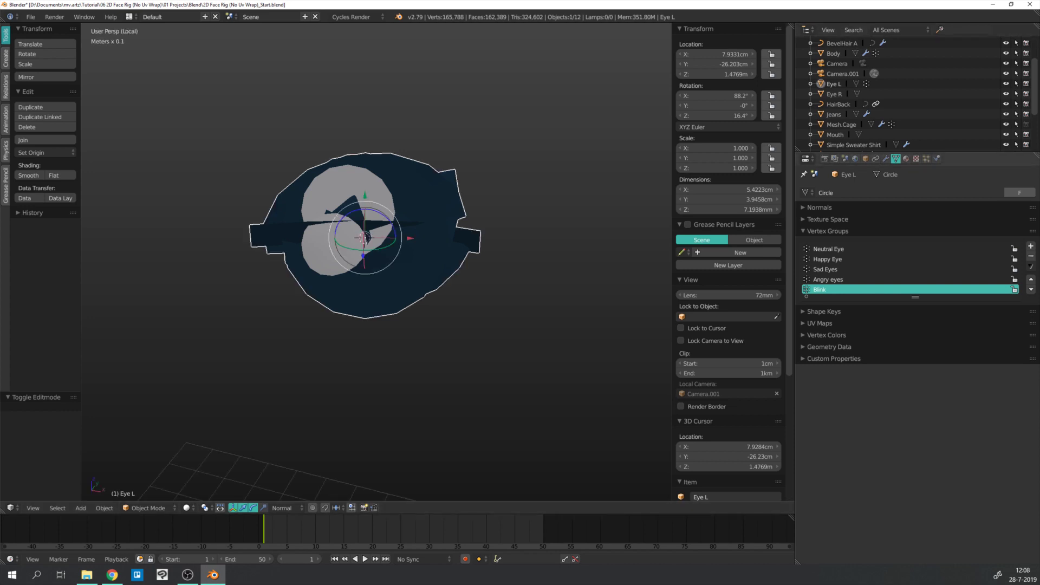
pyautogui.click(886, 159)
pyautogui.click(916, 193)
pyautogui.click(871, 282)
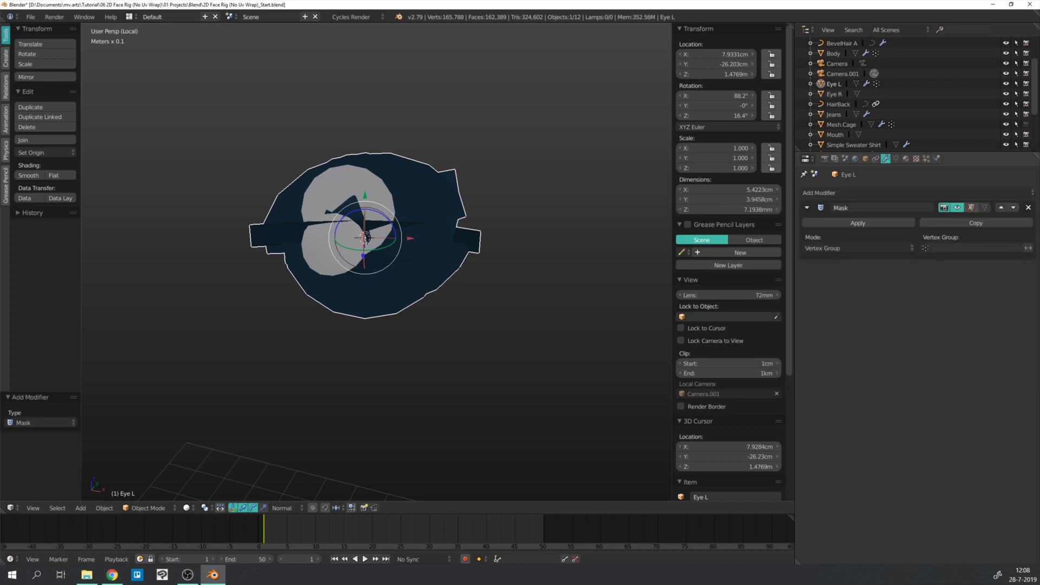
pyautogui.click(976, 222)
pyautogui.click(976, 223)
pyautogui.click(976, 223)
pyautogui.click(976, 223)
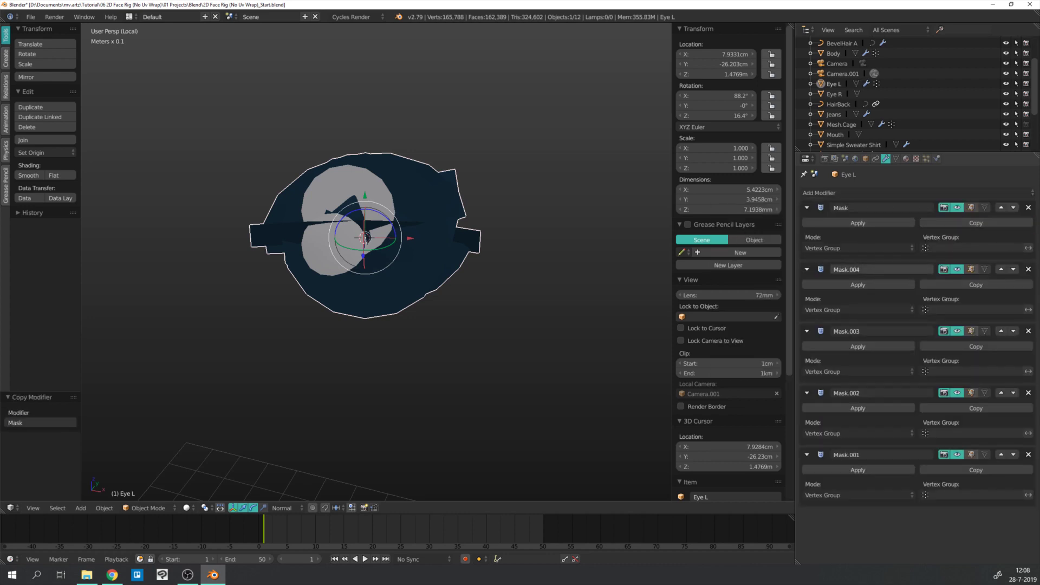
# - Assign the Neutral Eye and Happy Eye vertex groups to the first two masks and name those modifiers to match
pyautogui.click(975, 248)
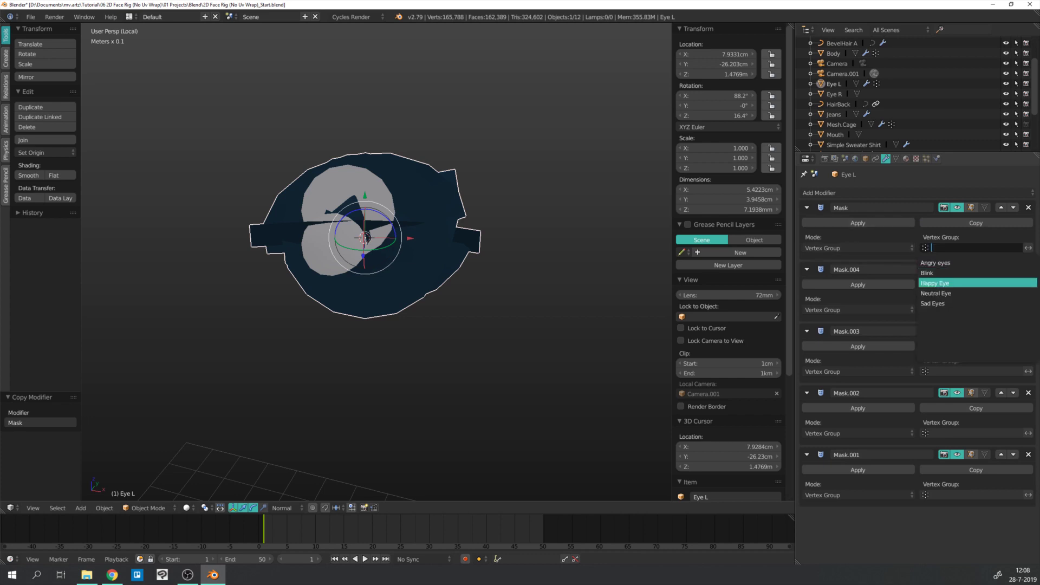
pyautogui.click(948, 293)
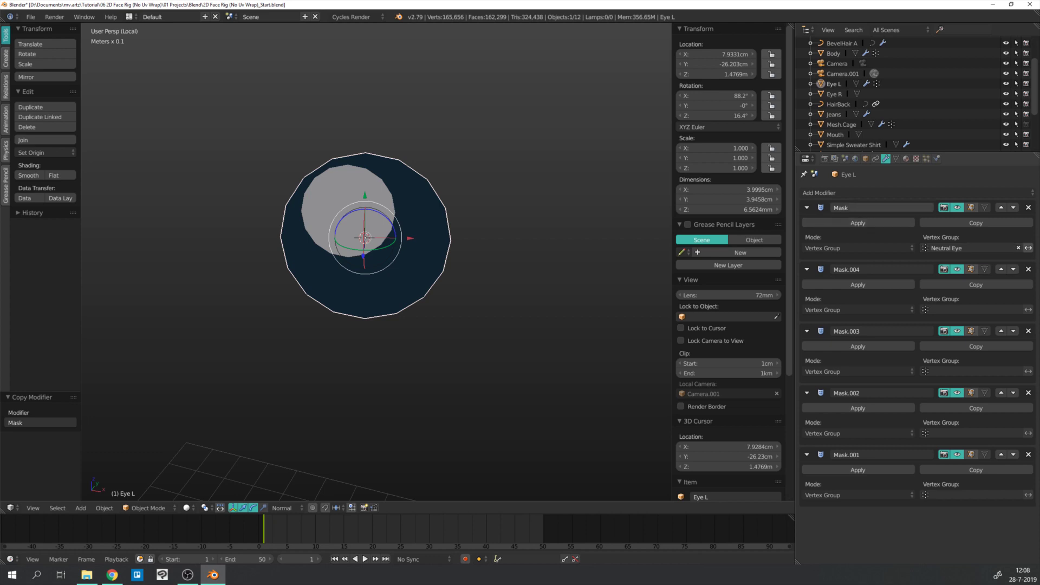
pyautogui.write('Neutral Eye')
pyautogui.click(975, 310)
pyautogui.click(962, 345)
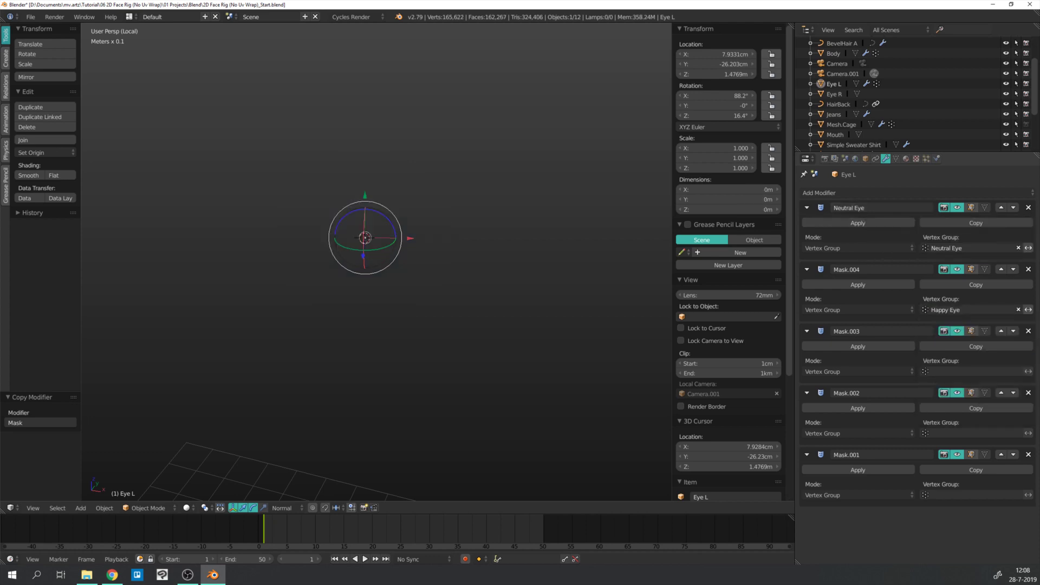
pyautogui.hotkey('ctrl', 'c')
pyautogui.hotkey('ctrl', 'v')
# - Assign the Blink, Sad Eyes and Angry eyes vertex groups to the remaining three masks and name each modifier to match
pyautogui.click(962, 372)
pyautogui.click(956, 396)
pyautogui.hotkey('ctrl', 'c')
pyautogui.hotkey('ctrl', 'v')
pyautogui.click(962, 433)
pyautogui.click(958, 489)
pyautogui.hotkey('ctrl', 'c')
pyautogui.hotkey('ctrl', 'v')
pyautogui.click(962, 495)
pyautogui.click(937, 390)
pyautogui.hotkey('ctrl', 'c')
pyautogui.hotkey('ctrl', 'v')
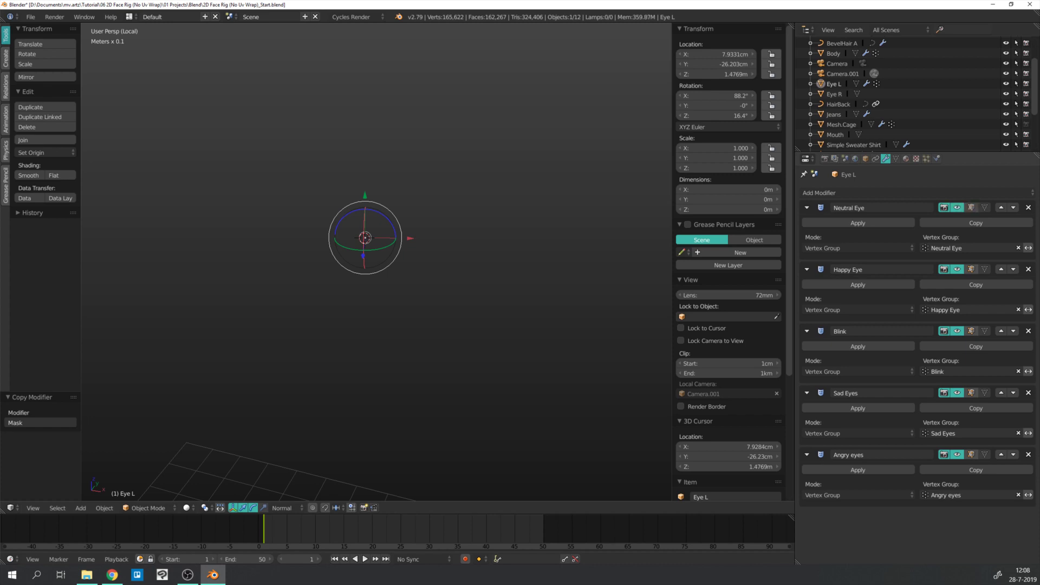
# - Turn off the viewport display of all five mask modifiers on Eye L
pyautogui.click(958, 393)
pyautogui.click(957, 455)
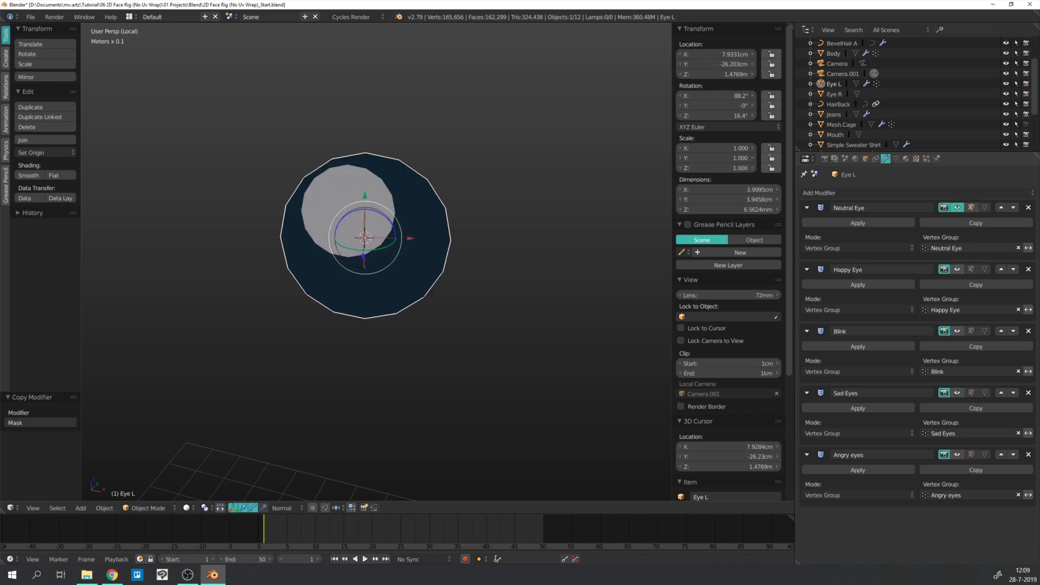
pyautogui.click(958, 207)
pyautogui.click(957, 207)
pyautogui.click(958, 207)
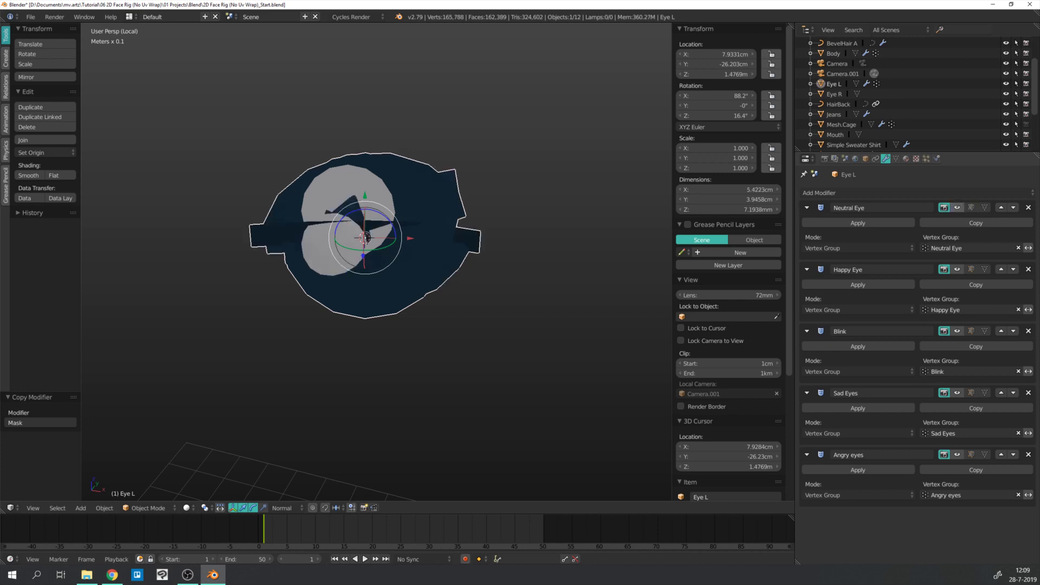
# - Toggle the viewport display of the Neutral Eye and Happy Eye masks to compare the eye shapes they show
pyautogui.click(958, 208)
pyautogui.click(958, 208)
pyautogui.click(958, 207)
pyautogui.click(957, 270)
pyautogui.click(957, 270)
pyautogui.click(957, 208)
pyautogui.click(957, 207)
pyautogui.click(958, 208)
pyautogui.click(957, 207)
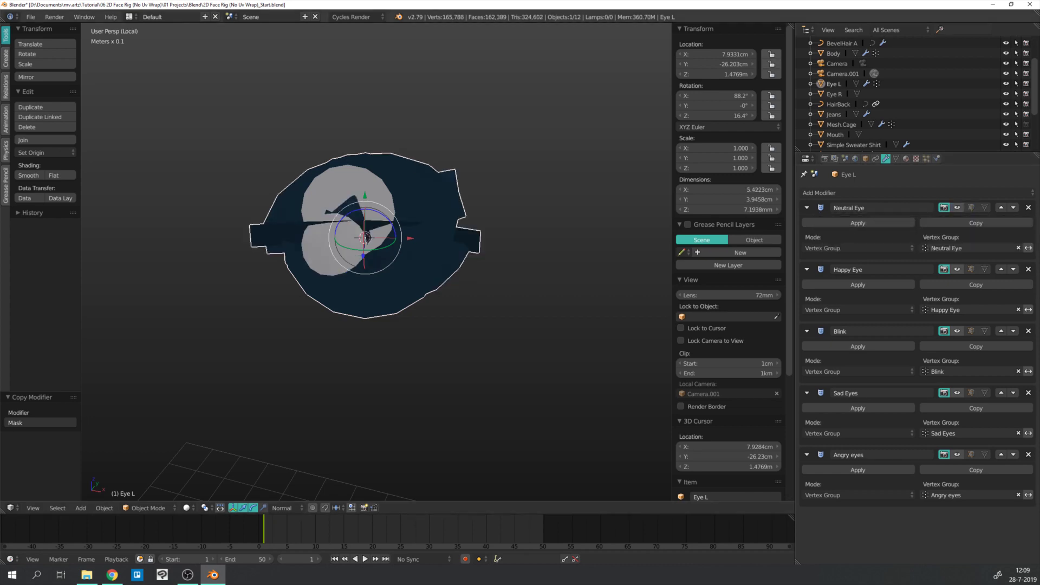
pyautogui.hotkey('alt', 'Tab')
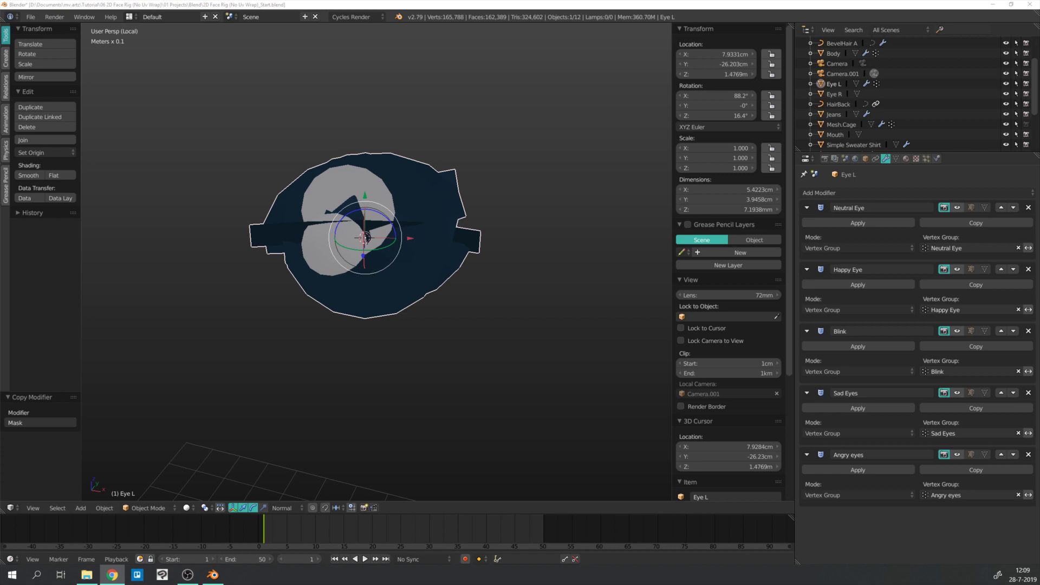
# - Leave local view, return to the camera view and select the rig's head bone
pyautogui.scroll(-2, 407, 67)
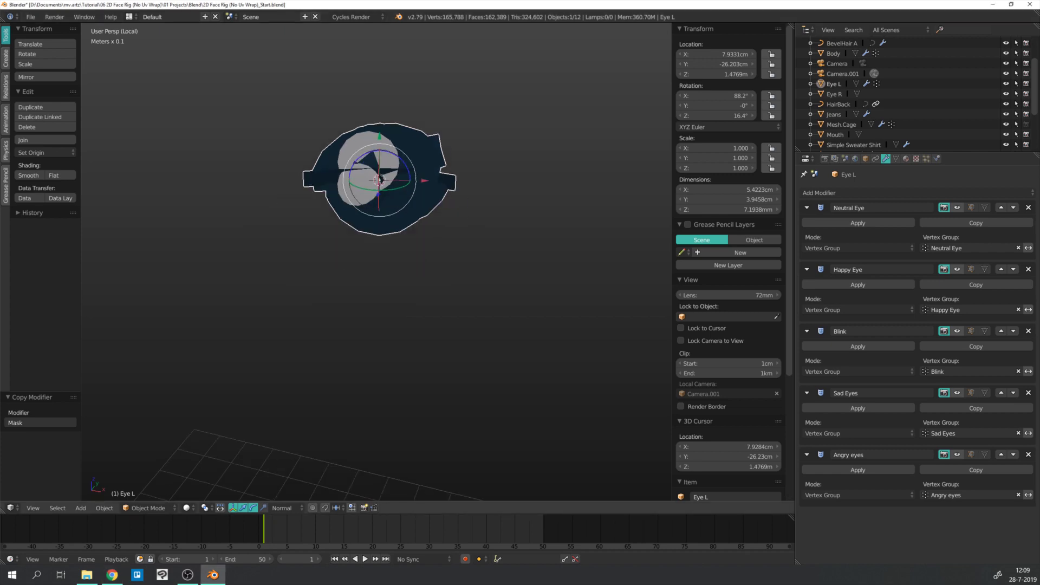
pyautogui.press('KP_Divide')
pyautogui.press('KP_0')
pyautogui.press('a')
pyautogui.rightClick(362, 193)
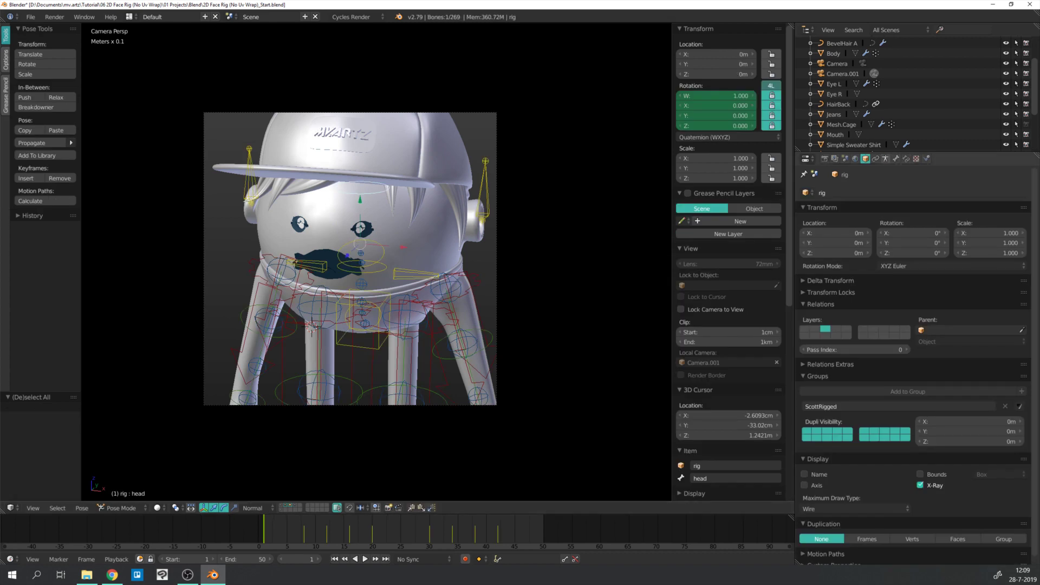
# - Add a custom property named Eye R with an integer value of 1 to the rig's armature data
pyautogui.click(885, 158)
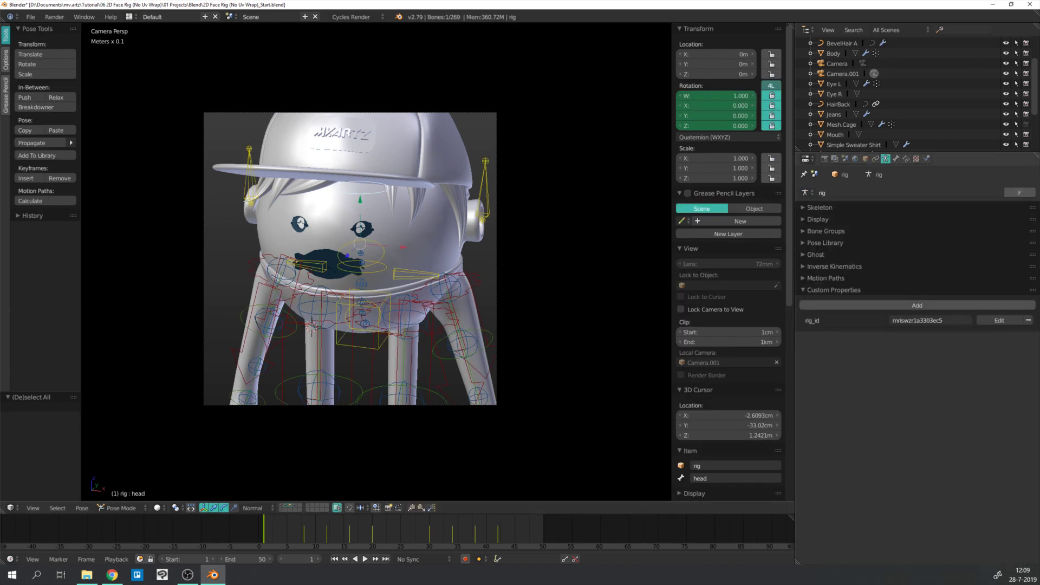
pyautogui.click(917, 306)
pyautogui.click(1000, 320)
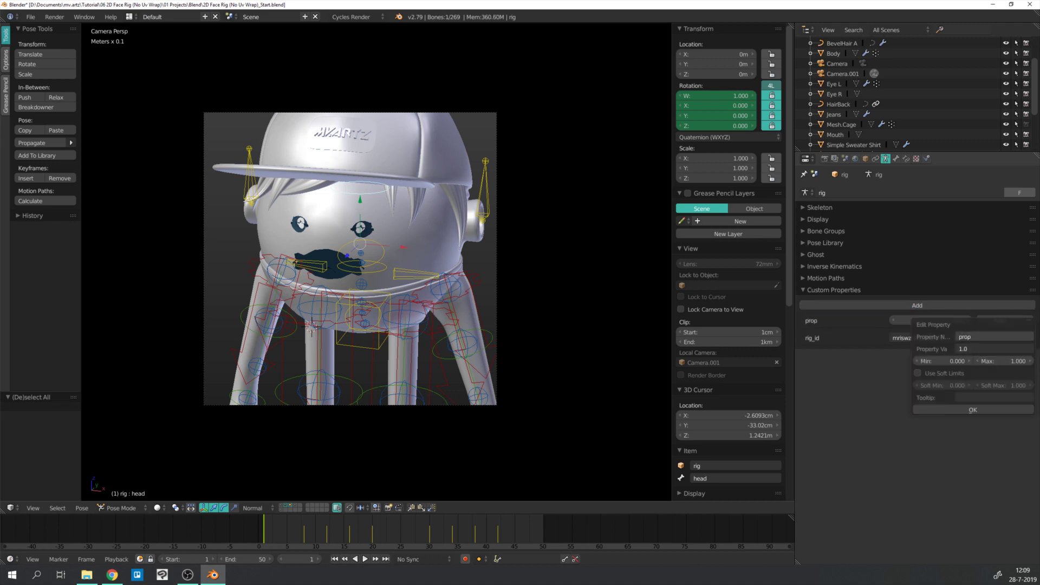
pyautogui.click(987, 336)
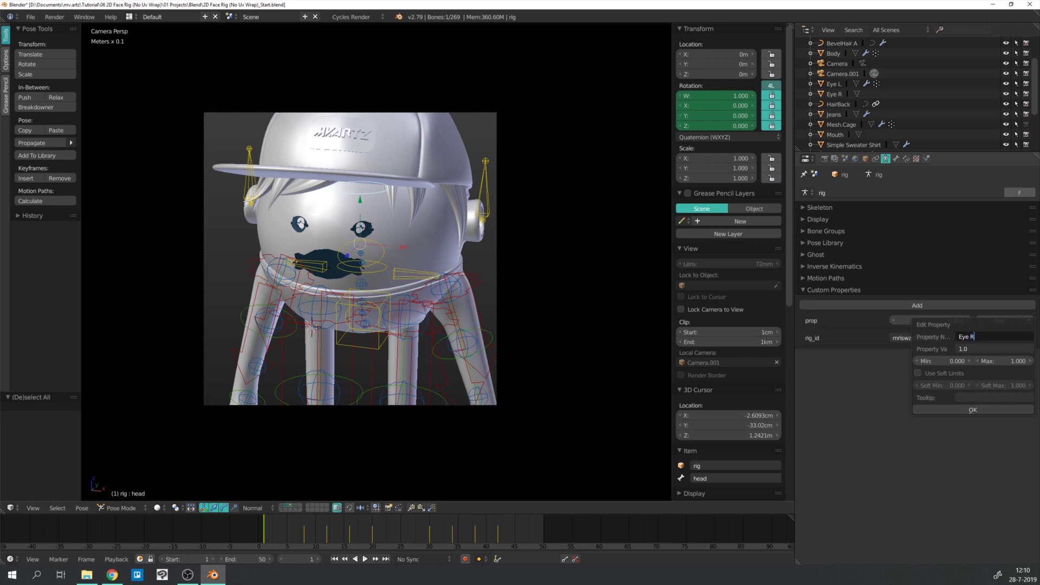
pyautogui.write('Eye R')
pyautogui.press('Return')
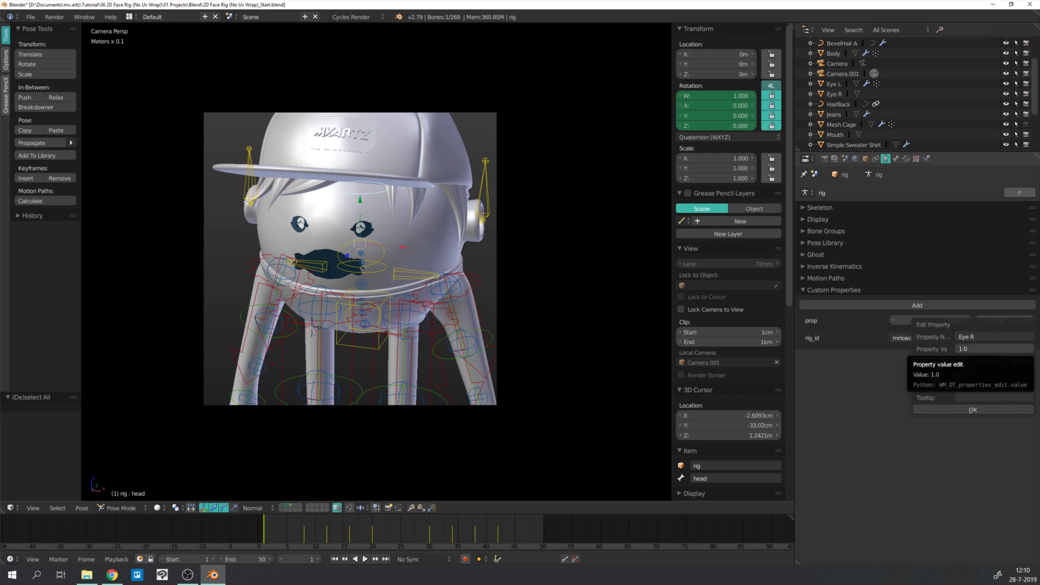
pyautogui.doubleClick(986, 349)
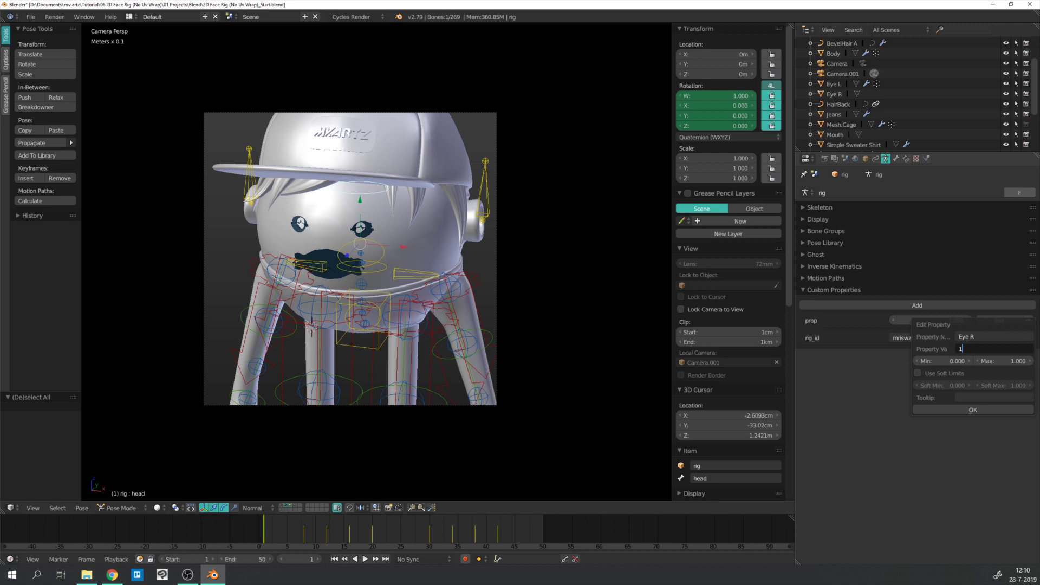
pyautogui.press('Return')
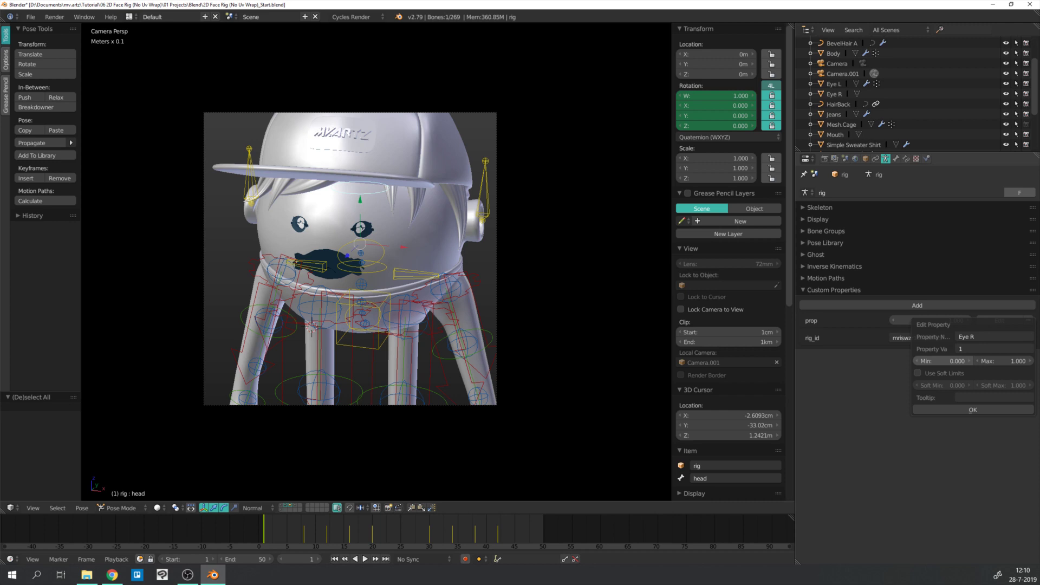
# - Set the Eye R property's minimum to 1 and maximum to 5, and apply the property settings
pyautogui.click(943, 361)
pyautogui.write('1')
pyautogui.press('Tab')
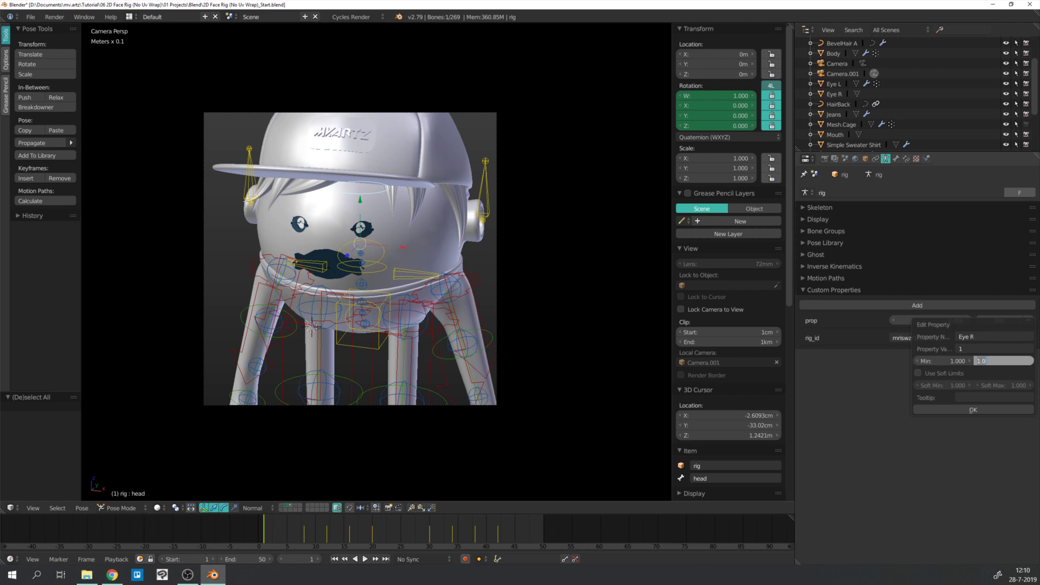
pyautogui.write('5')
pyautogui.press('Return')
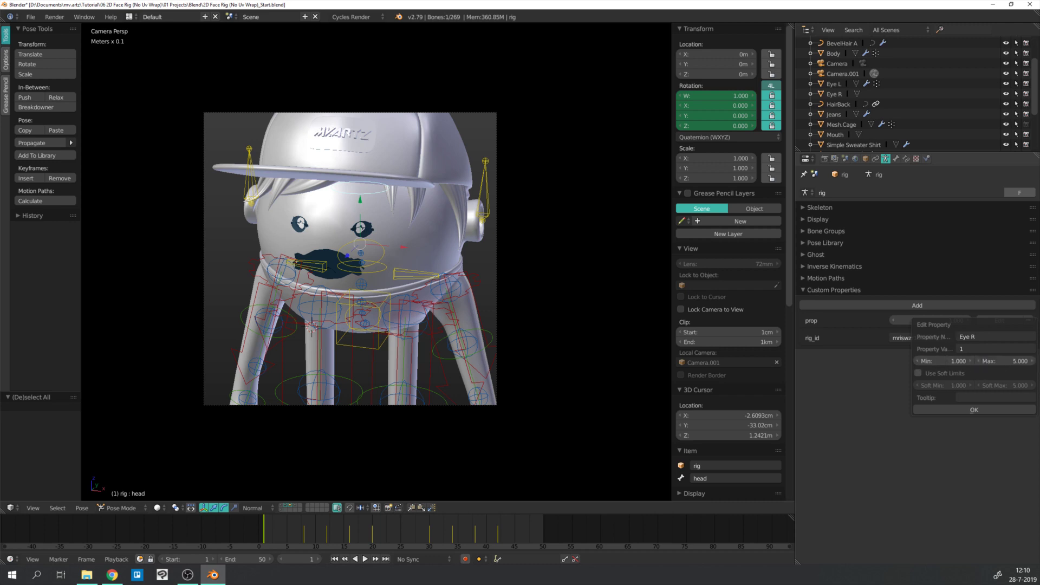
pyautogui.click(974, 410)
# - Isolate the Eye L mesh and add a manually created single driver to its Neutral Eye mask's viewport visibility
pyautogui.rightClick(362, 230)
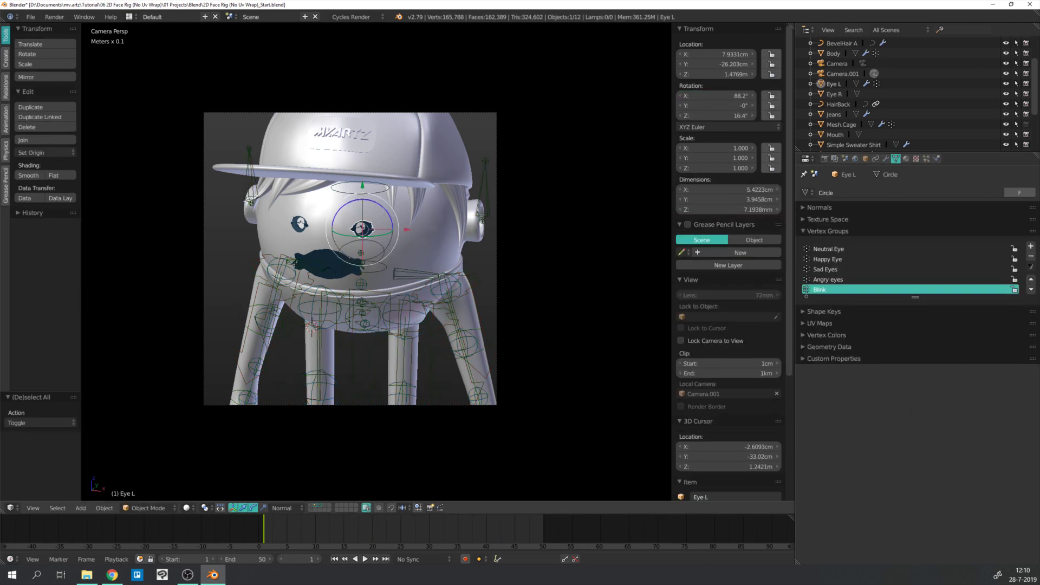
pyautogui.click(886, 159)
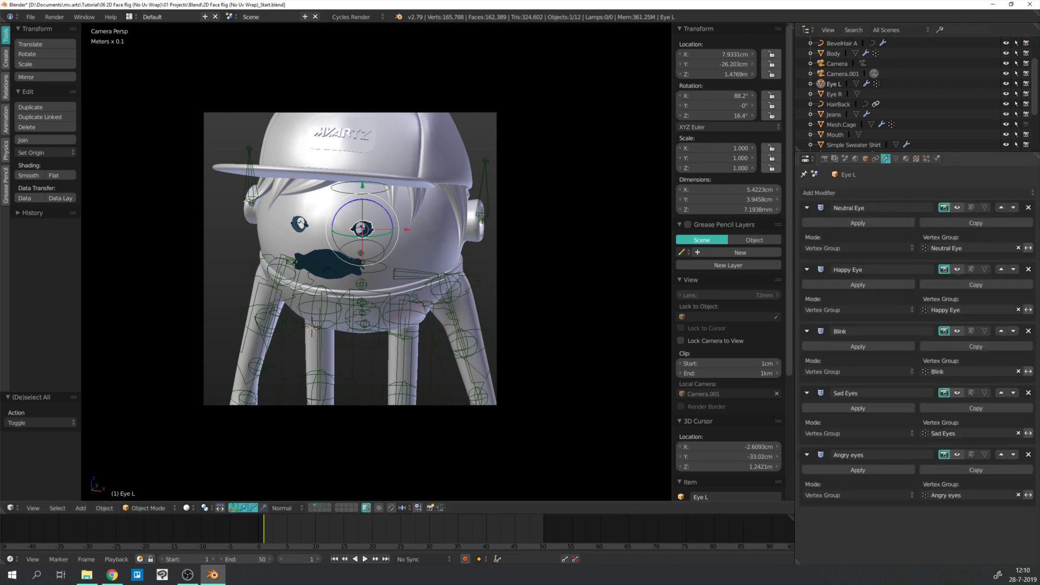
pyautogui.hotkey('shift', 'h')
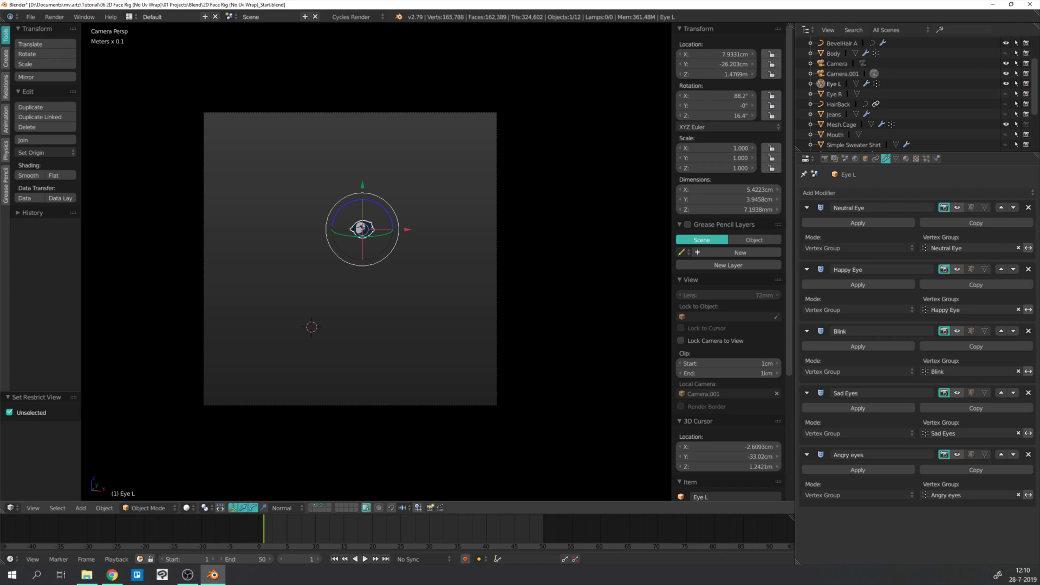
pyautogui.press('KP_Decimal')
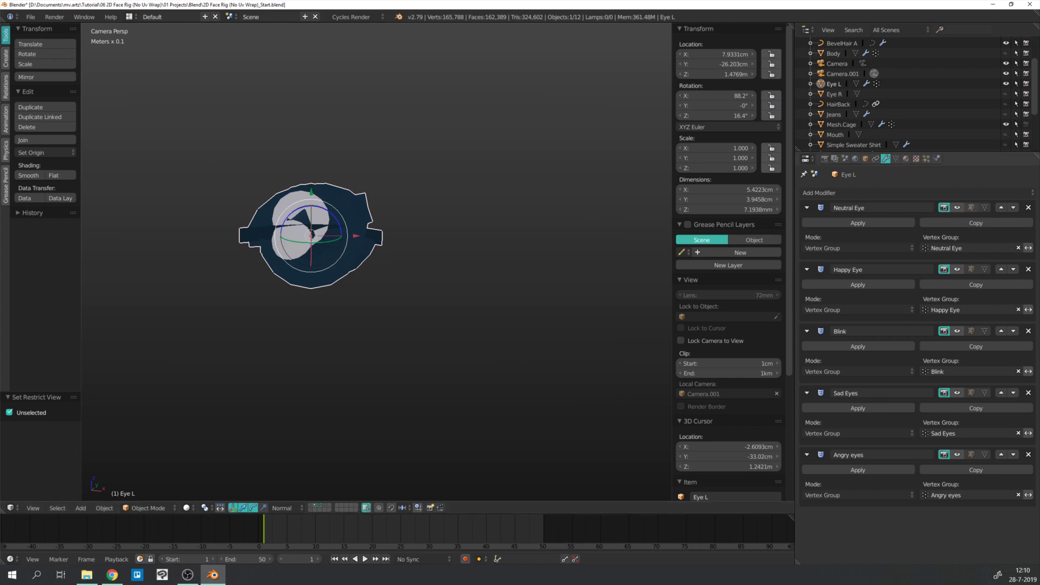
pyautogui.rightClick(957, 207)
pyautogui.moveTo(958, 207)
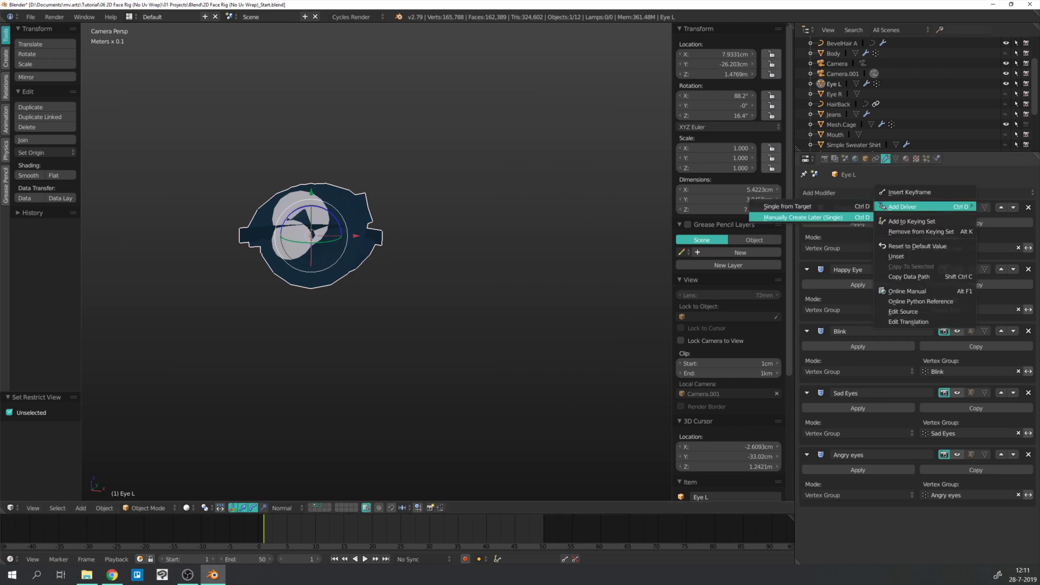
pyautogui.click(803, 217)
# - Split the 3D view horizontally and turn the lower area into a Graph Editor in Drivers mode
pyautogui.moveTo(3, 511); pyautogui.dragTo(14, 265)
pyautogui.keyDown('shift'); pyautogui.moveTo(325, 97); pyautogui.dragTo(326, 144, button='middle'); pyautogui.keyUp('shift')
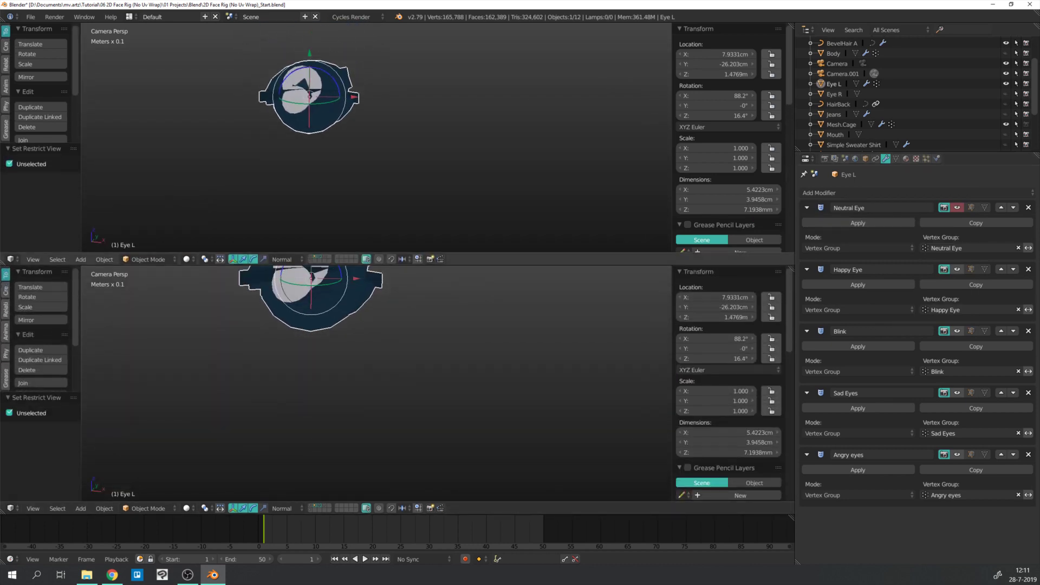
pyautogui.hotkey('shift', 'F6')
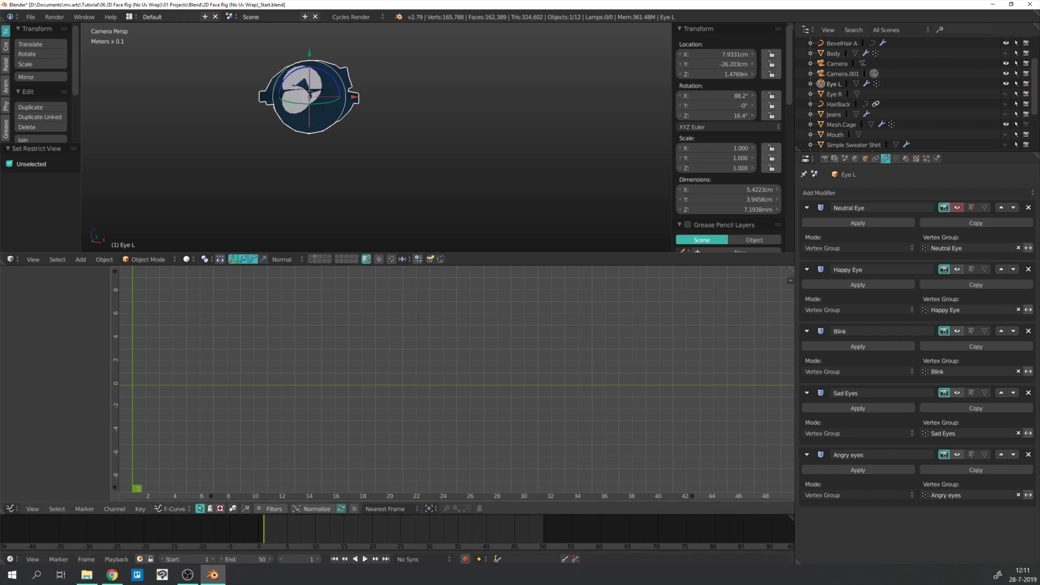
pyautogui.click(172, 509)
pyautogui.click(173, 486)
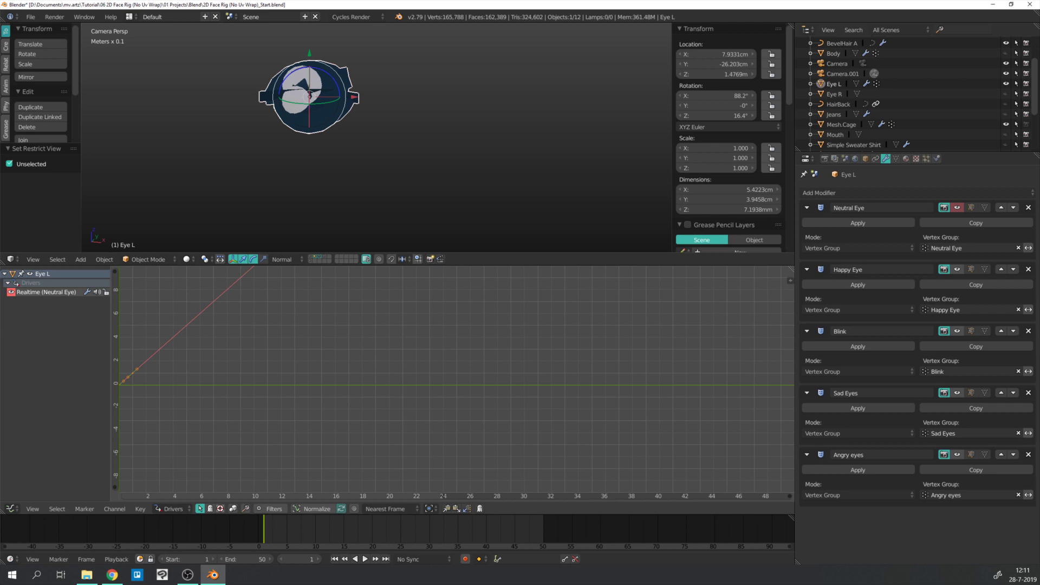
# - Show the driver settings of the Neutral Eye visibility curve and widen their region
pyautogui.press('n')
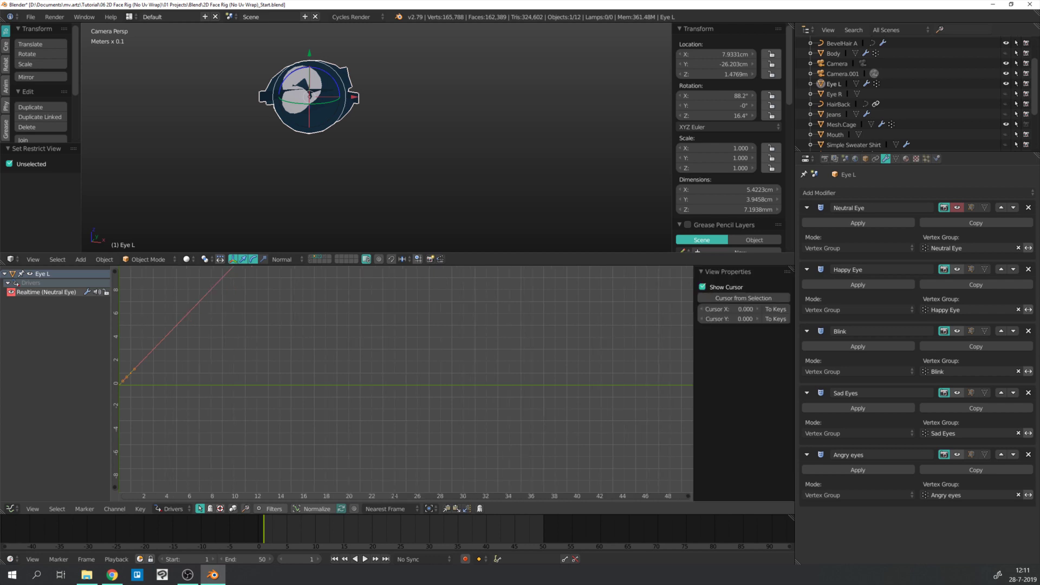
pyautogui.moveTo(346, 320); pyautogui.dragTo(335, 451, button='middle')
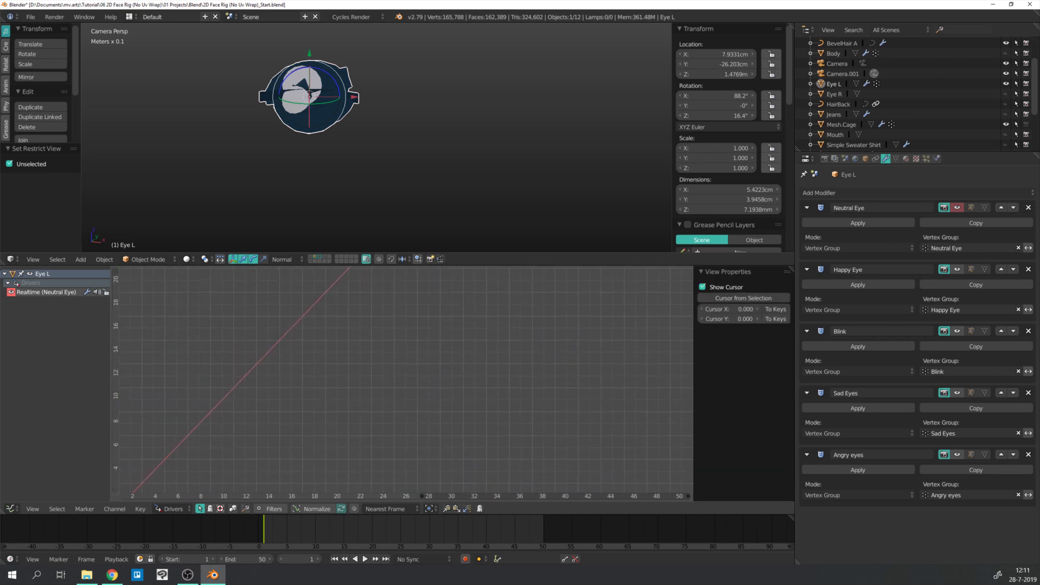
pyautogui.click(47, 293)
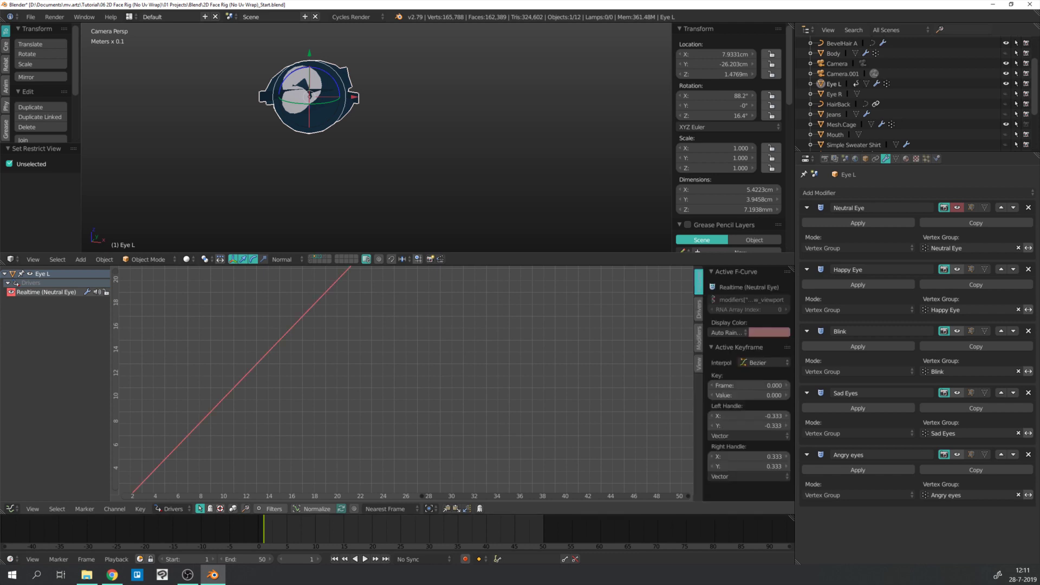
pyautogui.click(699, 310)
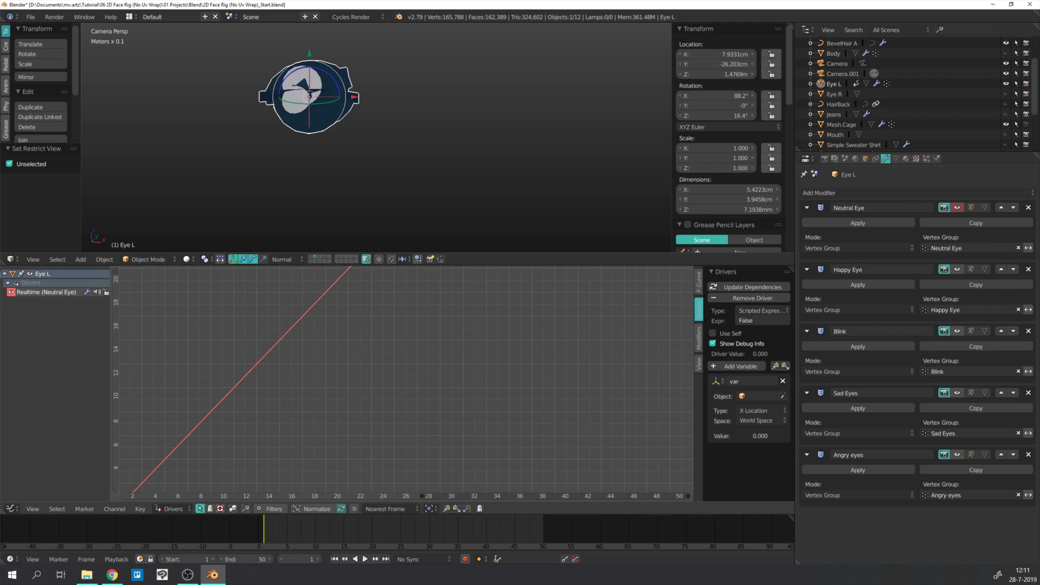
pyautogui.moveTo(704, 379); pyautogui.dragTo(627, 380)
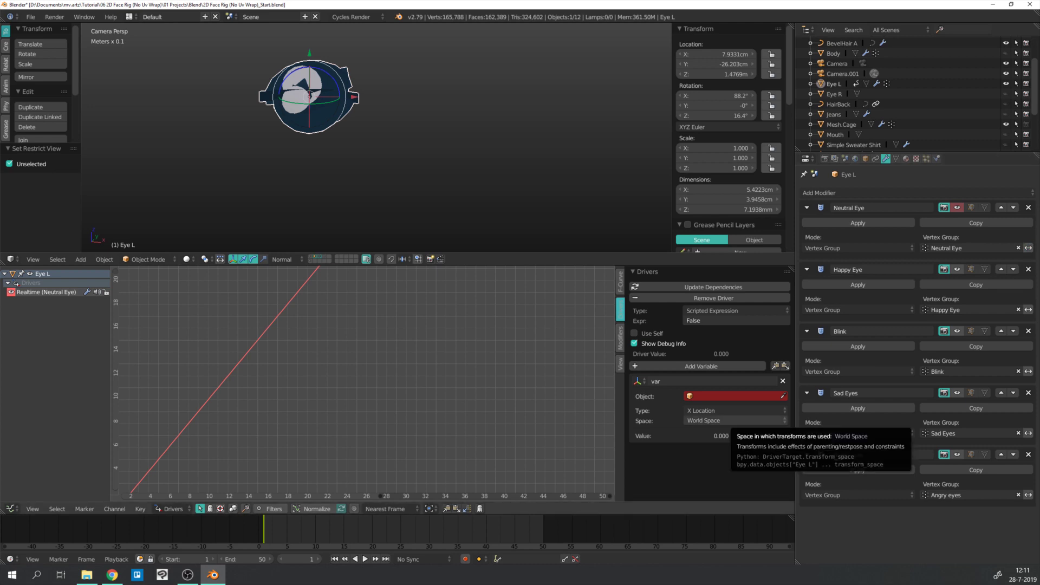
# - Change the driver variable to Single Property and target the armature data named rig
pyautogui.click(640, 382)
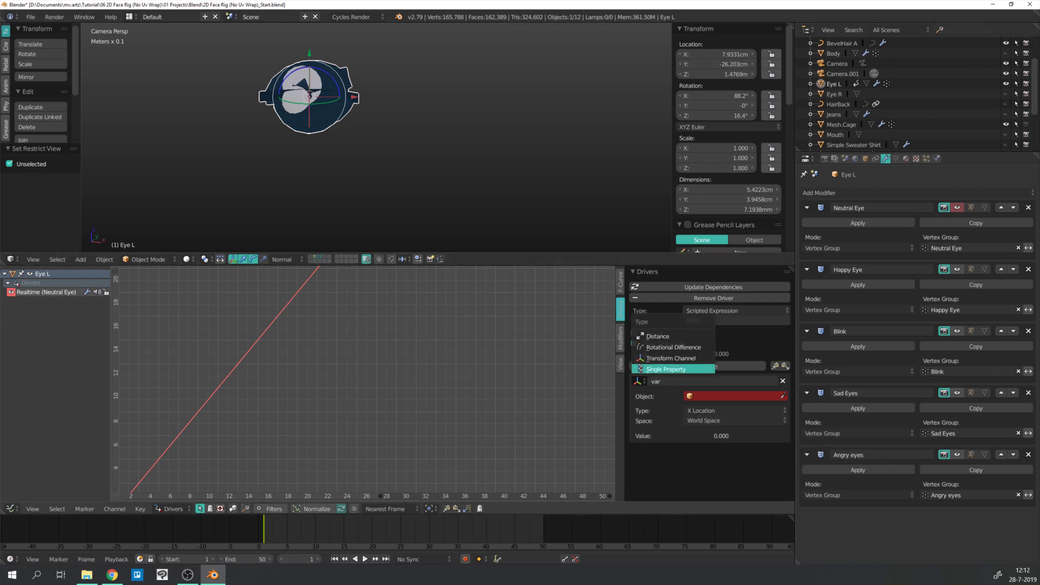
pyautogui.click(667, 369)
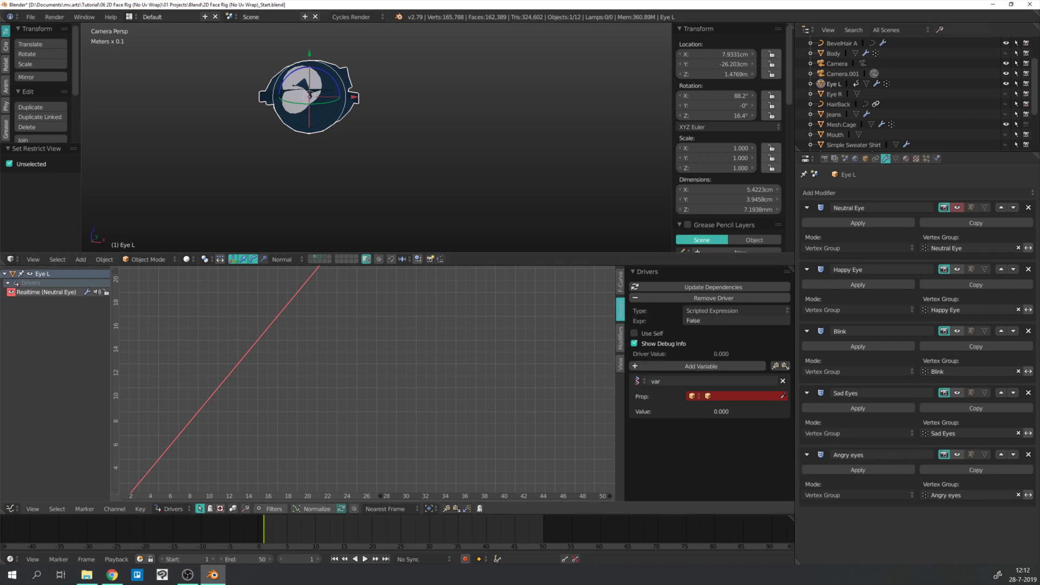
pyautogui.click(694, 396)
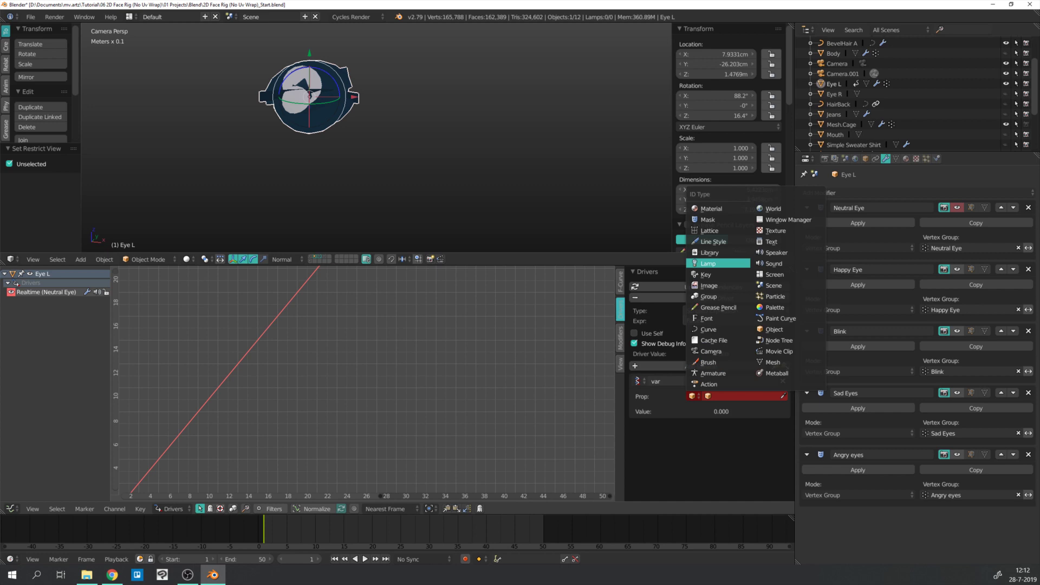
pyautogui.click(713, 374)
pyautogui.click(748, 396)
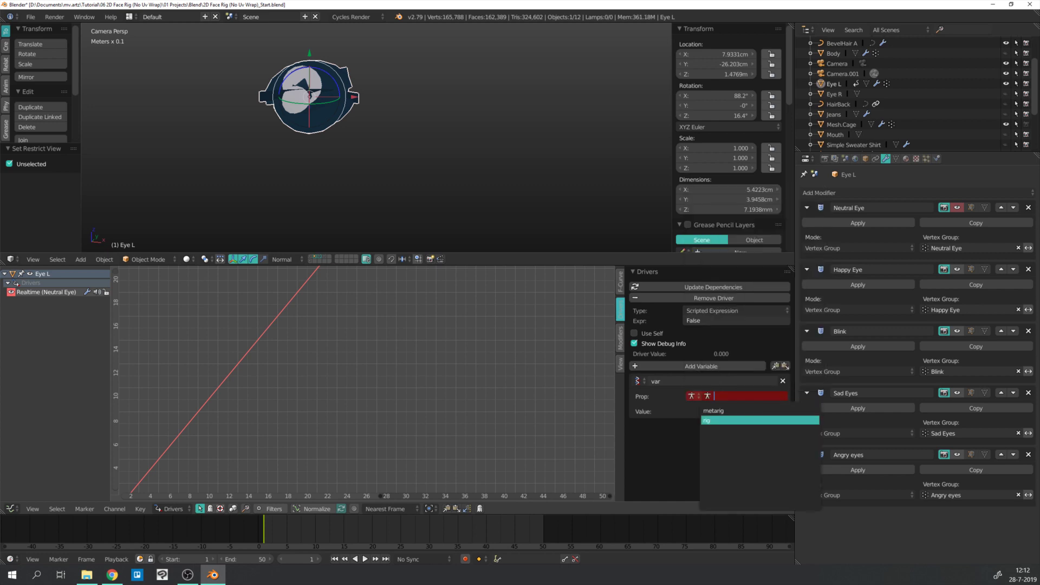
pyautogui.click(721, 420)
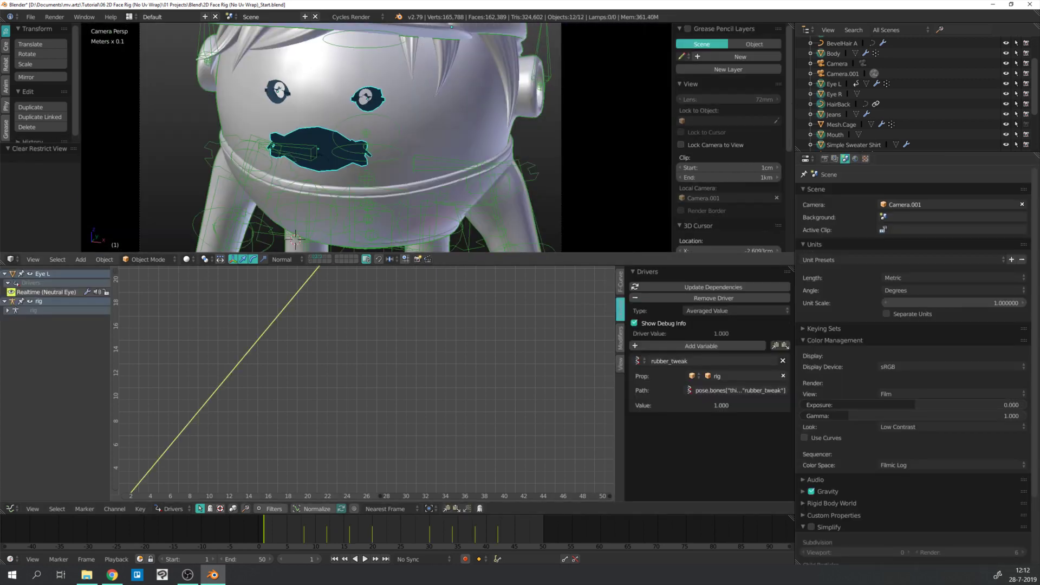
# - Select the rig's head bone and copy the data path of the armature's Eye R custom property
pyautogui.press('a')
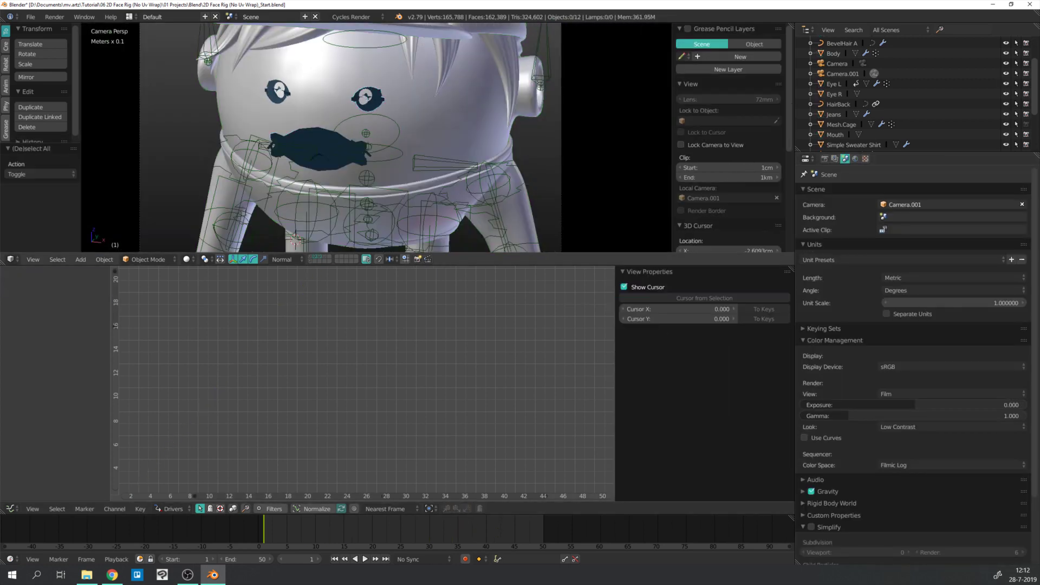
pyautogui.rightClick(366, 48)
pyautogui.click(886, 159)
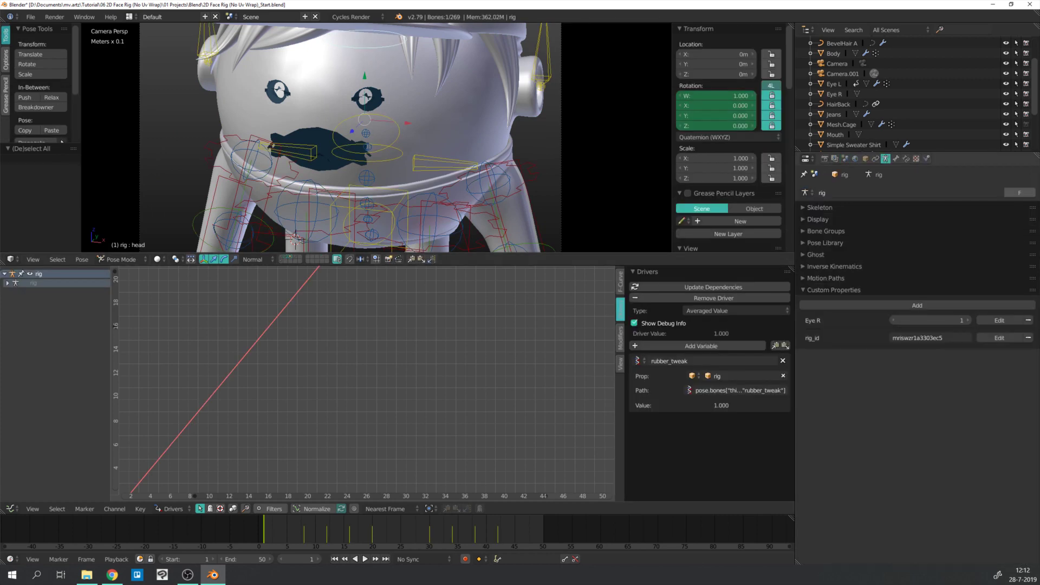
pyautogui.rightClick(901, 320)
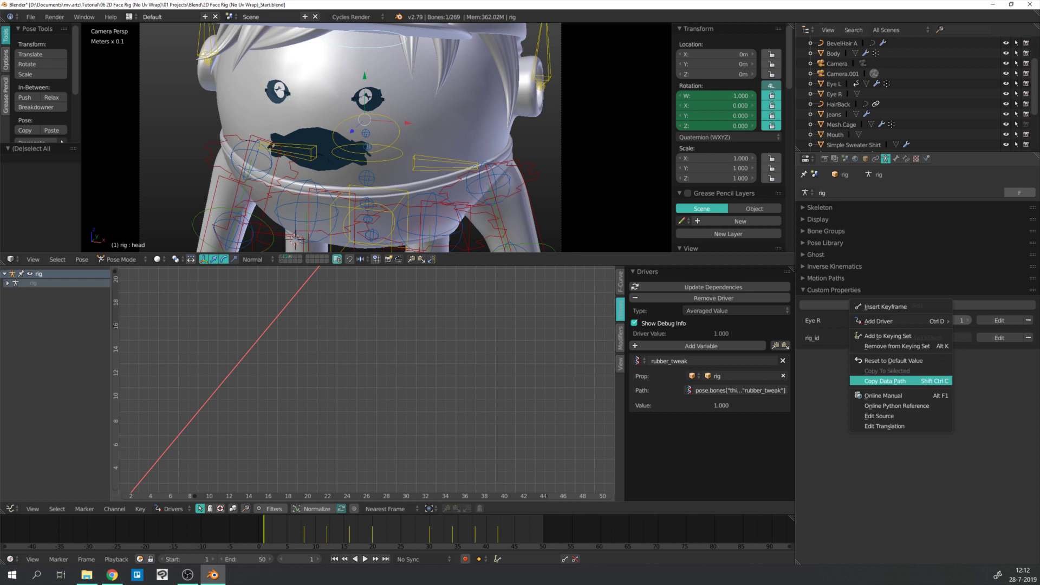
pyautogui.click(885, 381)
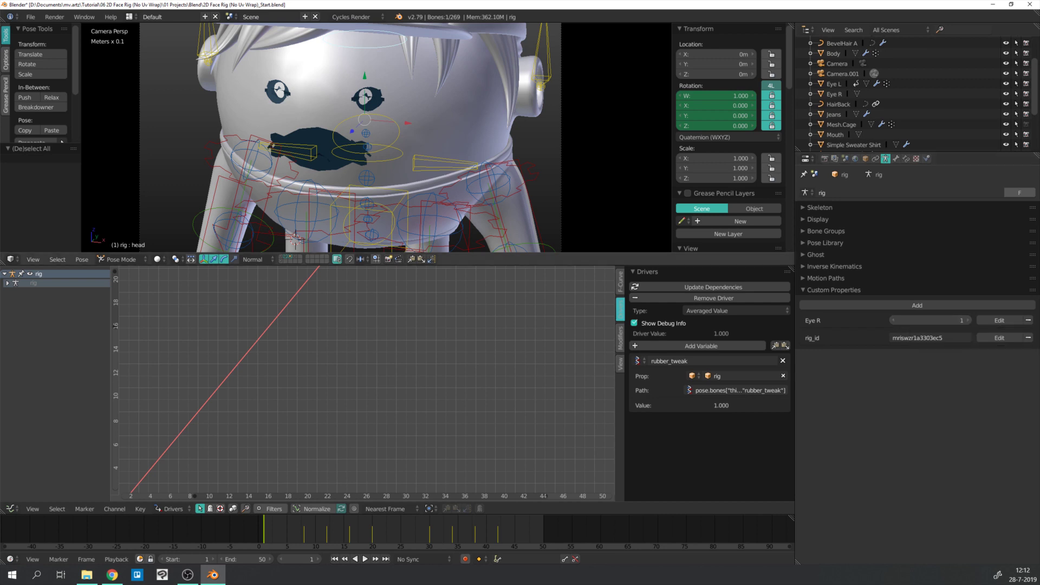
# - Isolate Eye L in local view and set its driver variable's path to ["Eye R"]
pyautogui.rightClick(369, 100)
pyautogui.press('KP_Divide')
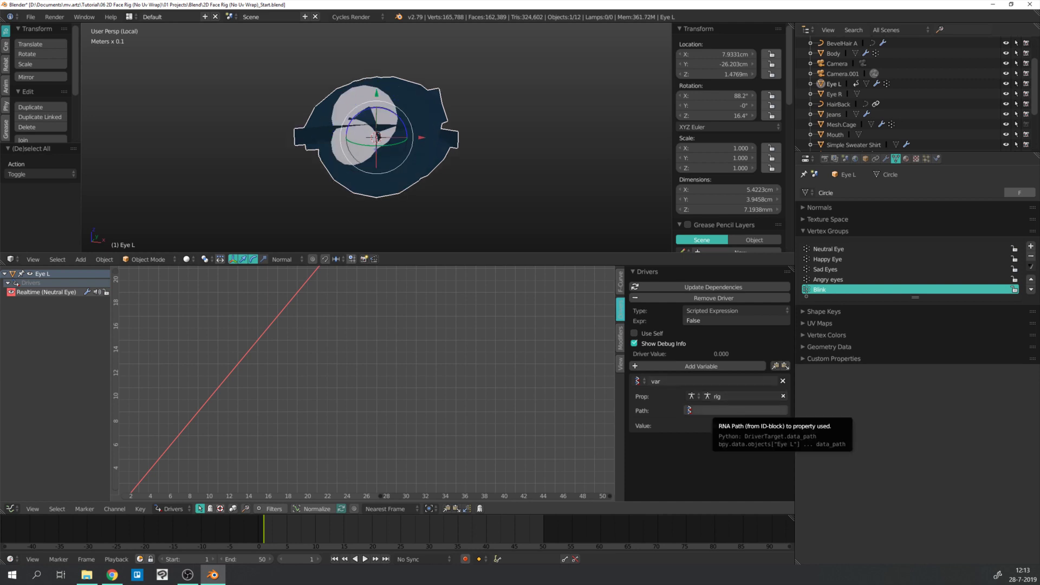
pyautogui.write('["Eye R"]')
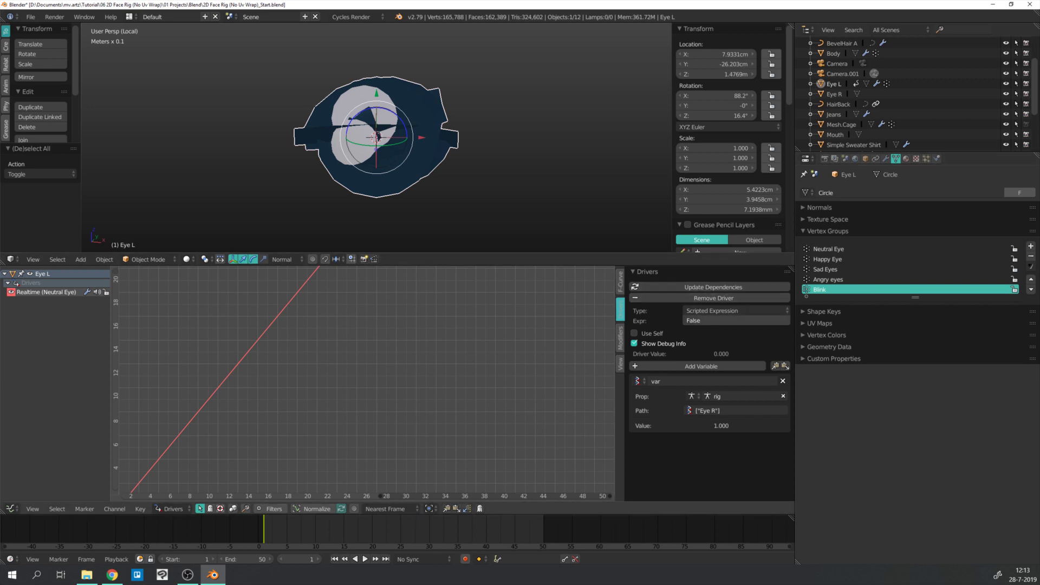
# - Test the driver with the expression True and check the Neutral Eye mask and vertex group on Eye L
pyautogui.click(704, 321)
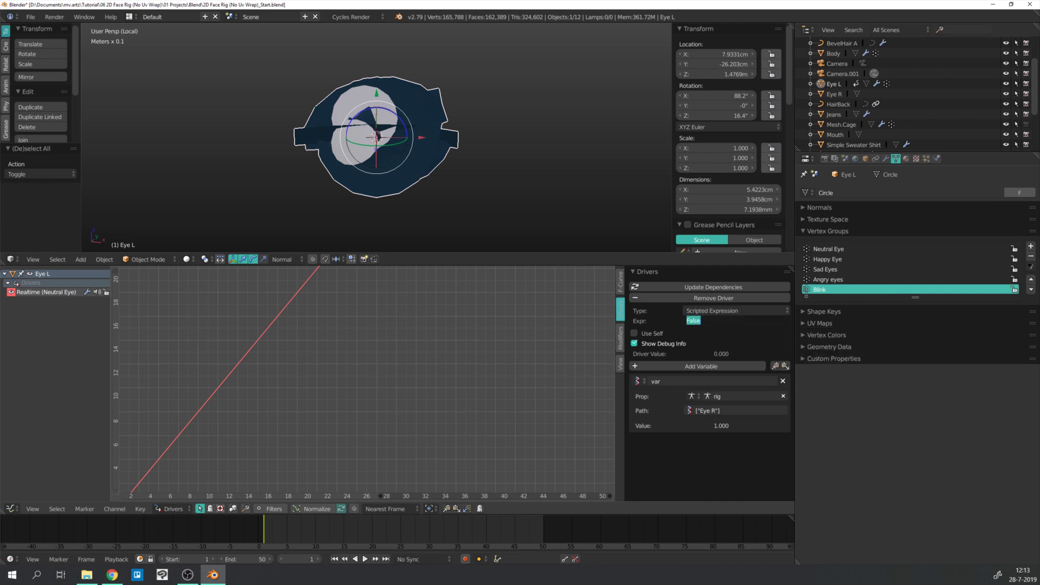
pyautogui.write('true')
pyautogui.press('Return')
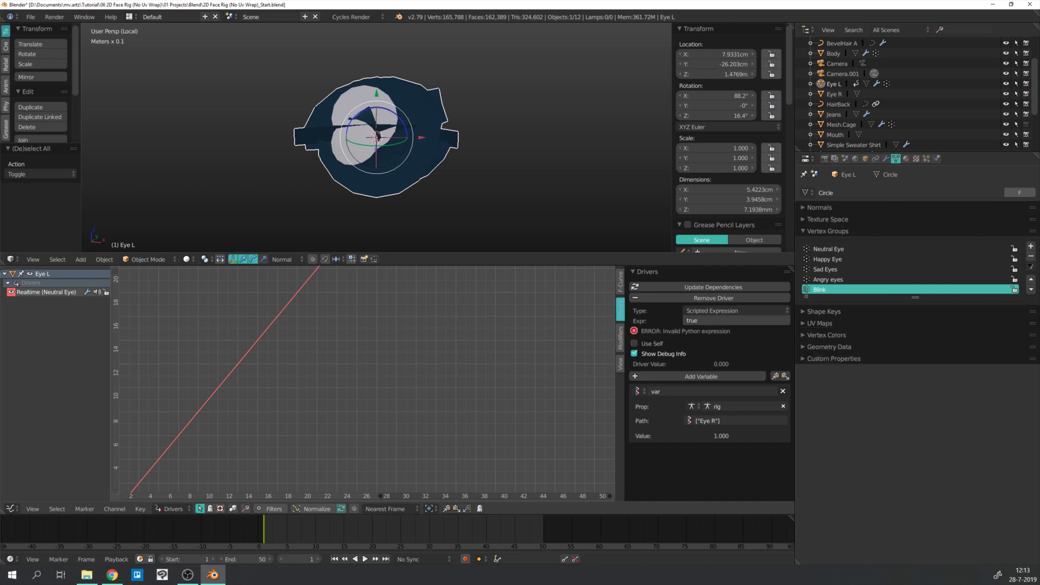
pyautogui.click(704, 321)
pyautogui.press('Left')
pyautogui.press('Delete')
pyautogui.write('T')
pyautogui.press('Return')
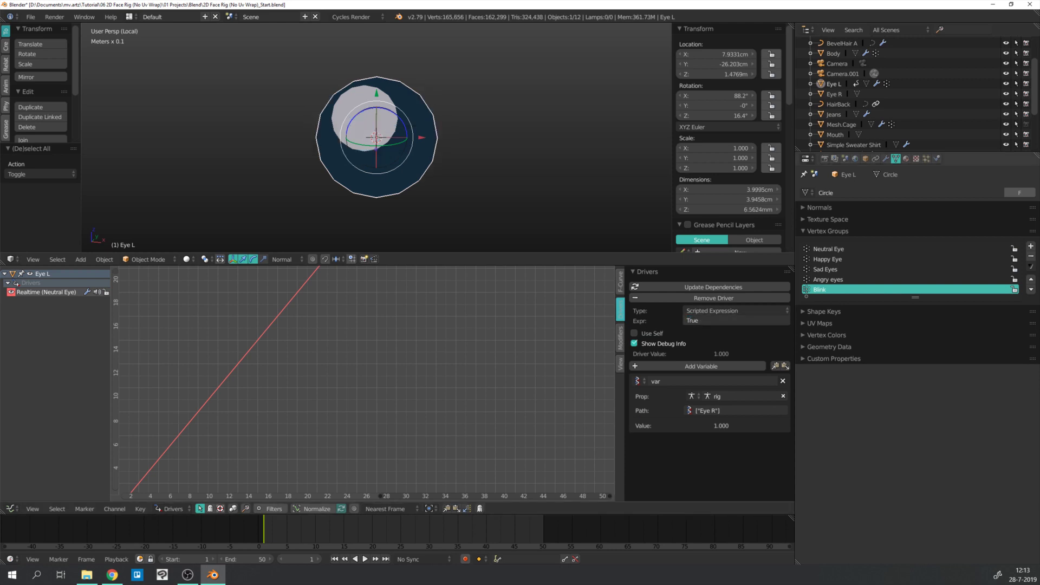
pyautogui.click(886, 158)
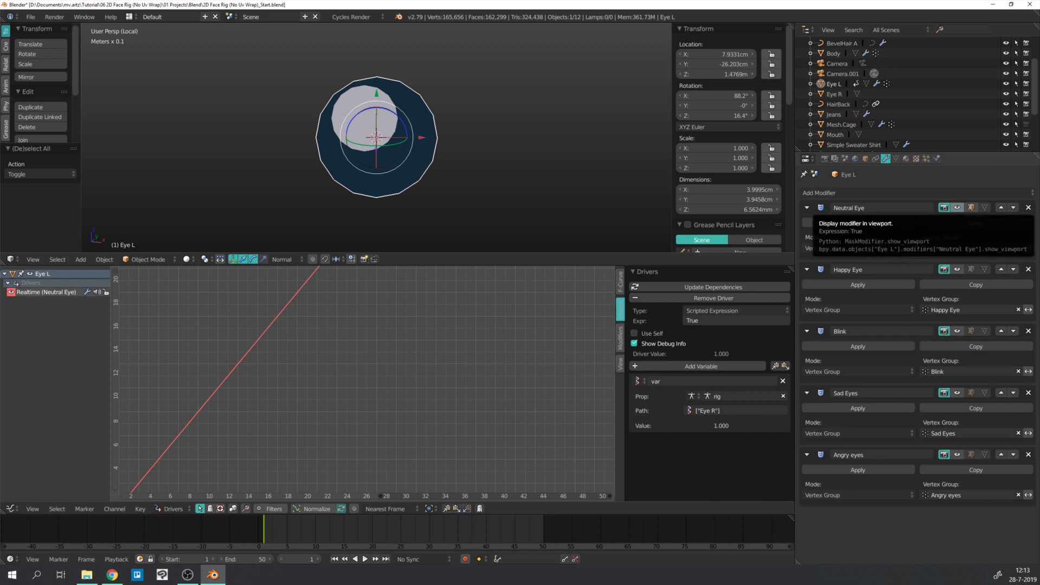
pyautogui.click(896, 158)
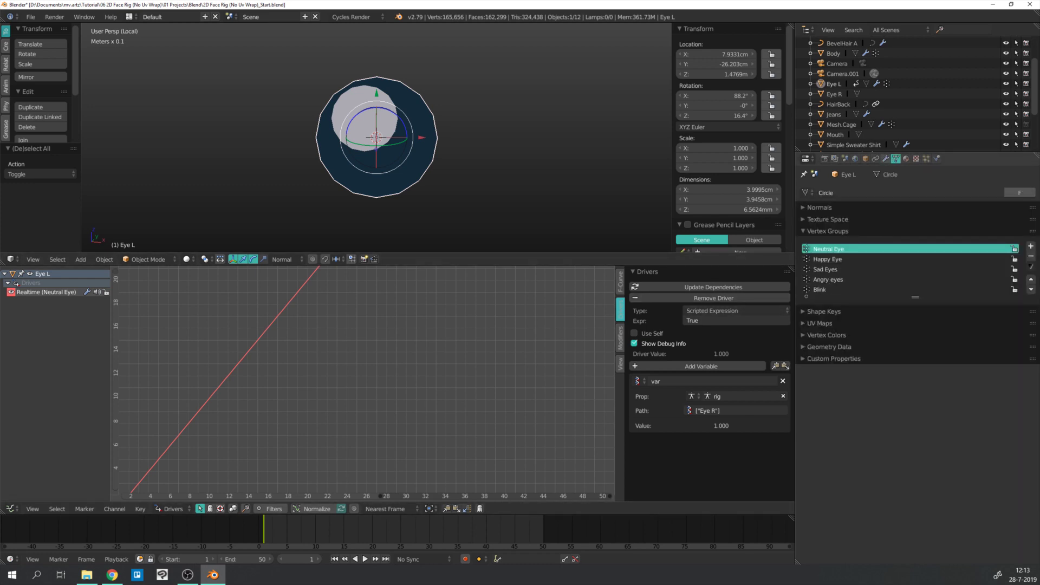
pyautogui.click(886, 158)
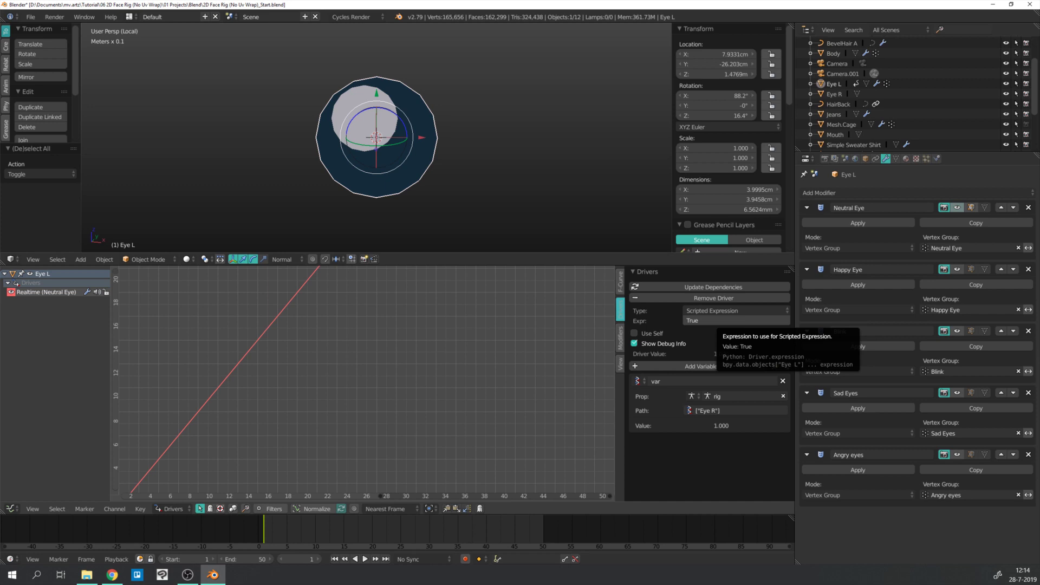
# - Set the Neutral Eye driver's scripted expression to 1 if (var == 1) else 0
pyautogui.click(723, 321)
pyautogui.press('BackSpace')
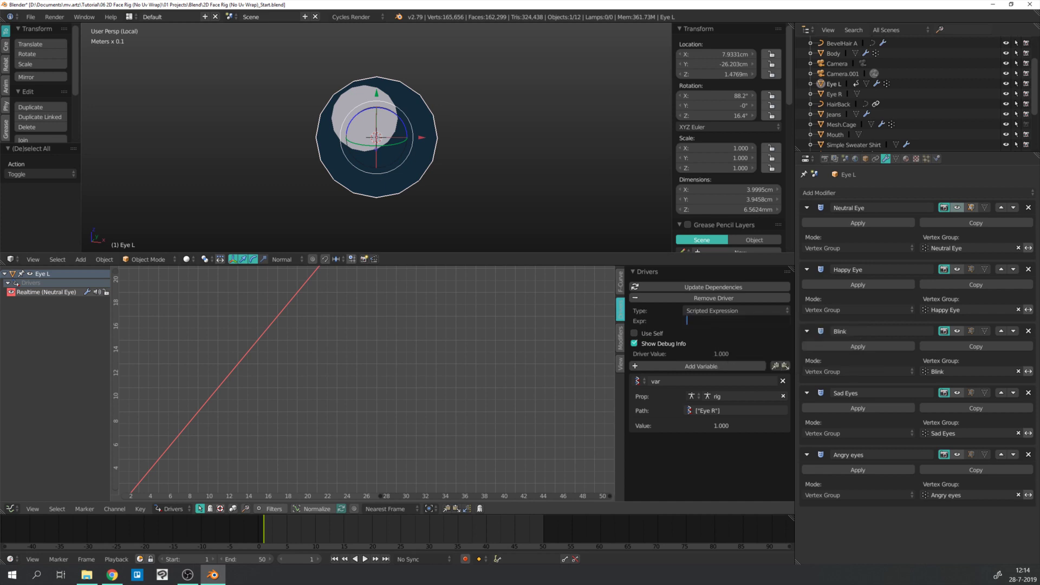
pyautogui.write('1 if (var) == 1')
pyautogui.hotkey('shift', 'Left')
pyautogui.press('Right')
pyautogui.press('Right')
pyautogui.write('1) else 0')
pyautogui.press('Return')
# - Leave local view, select the rig's head bone and set the armature's Eye R property to 2
pyautogui.press('KP_Divide')
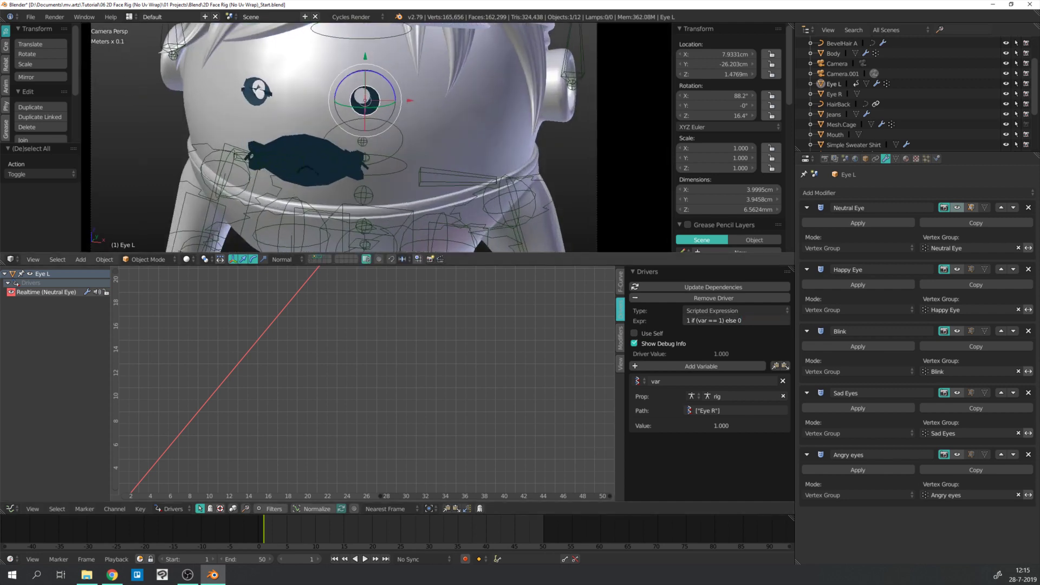
pyautogui.rightClick(362, 39)
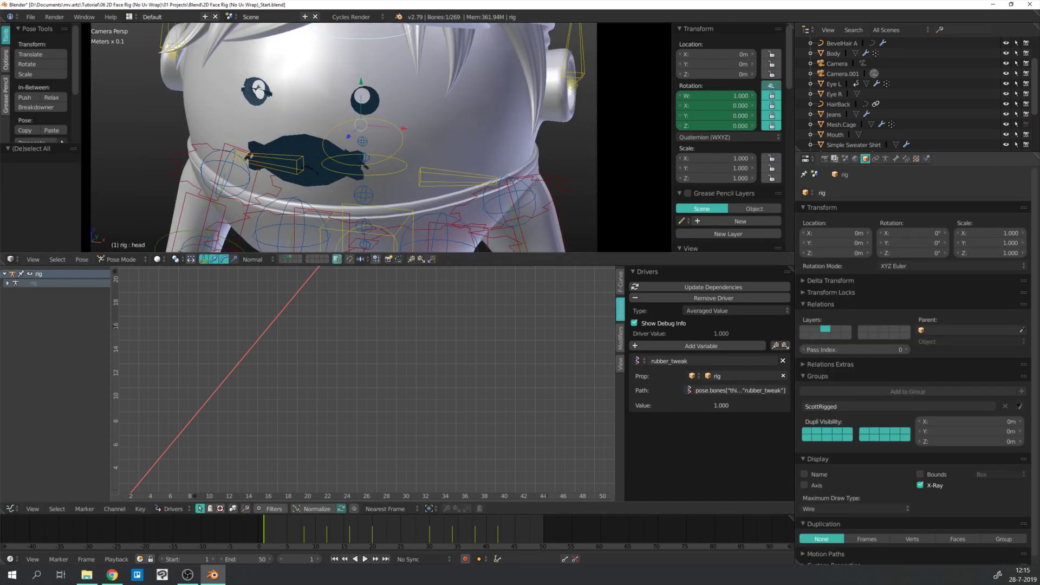
pyautogui.click(886, 158)
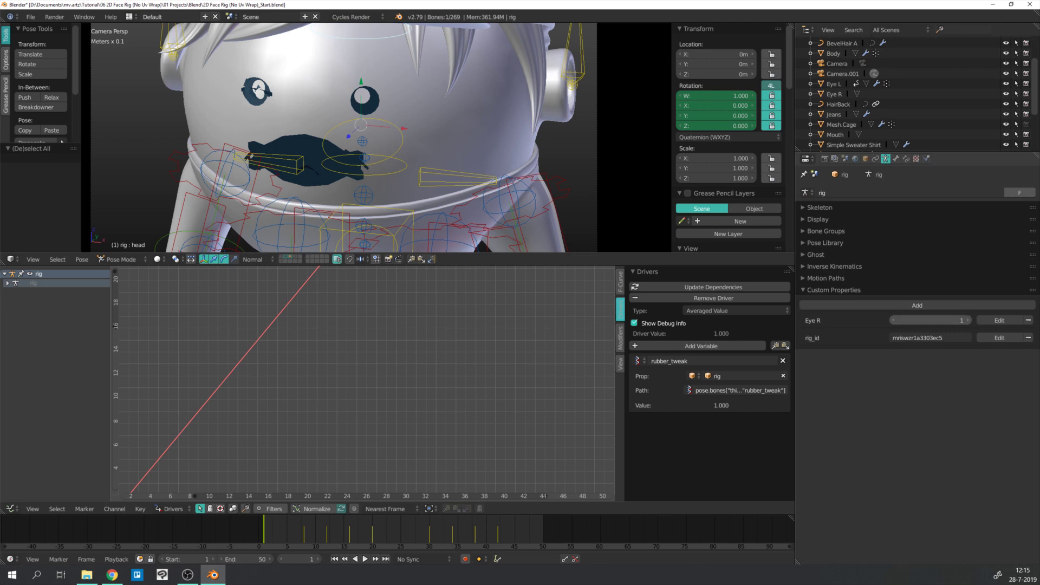
pyautogui.click(968, 320)
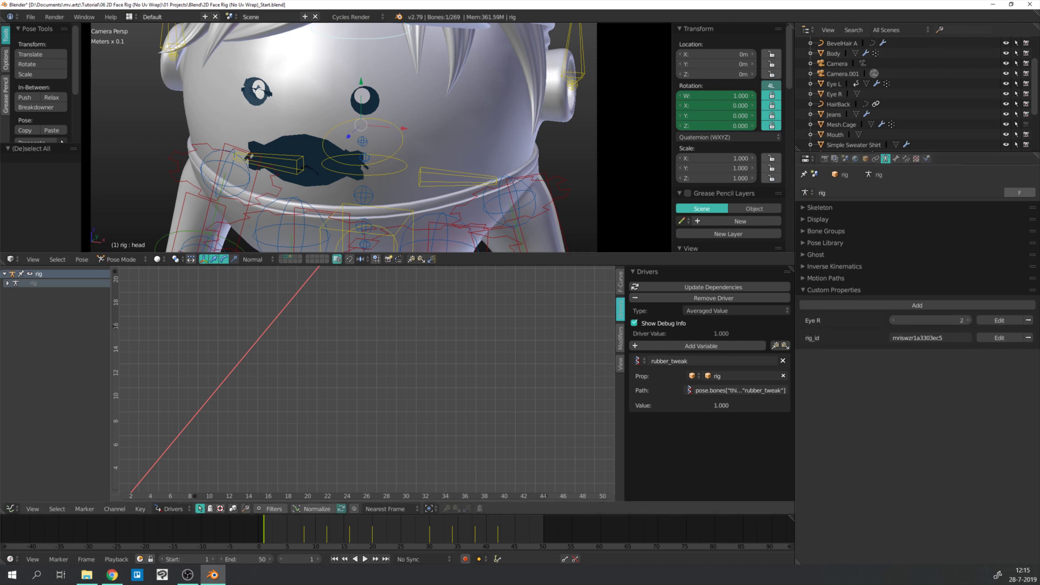
# - Step the timeline back and forth by single frames to check how the Eye R driver affects the eye
pyautogui.press('Left')
pyautogui.press('Right')
pyautogui.press('Right')
pyautogui.press('Left')
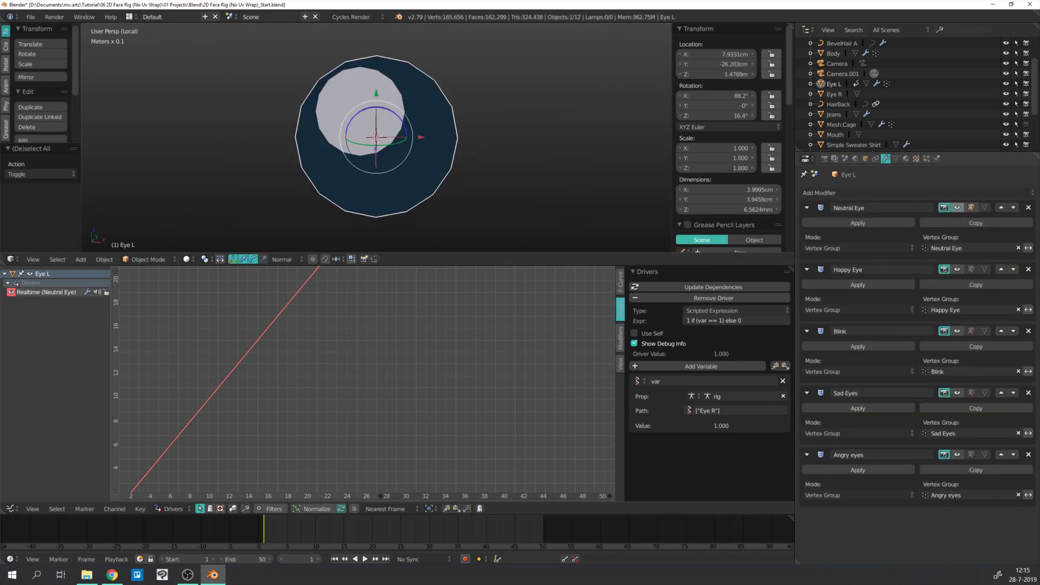
# - Copy the driver on the Neutral Eye mask's viewport visibility and paste it onto that modifier's render visibility
pyautogui.rightClick(957, 208)
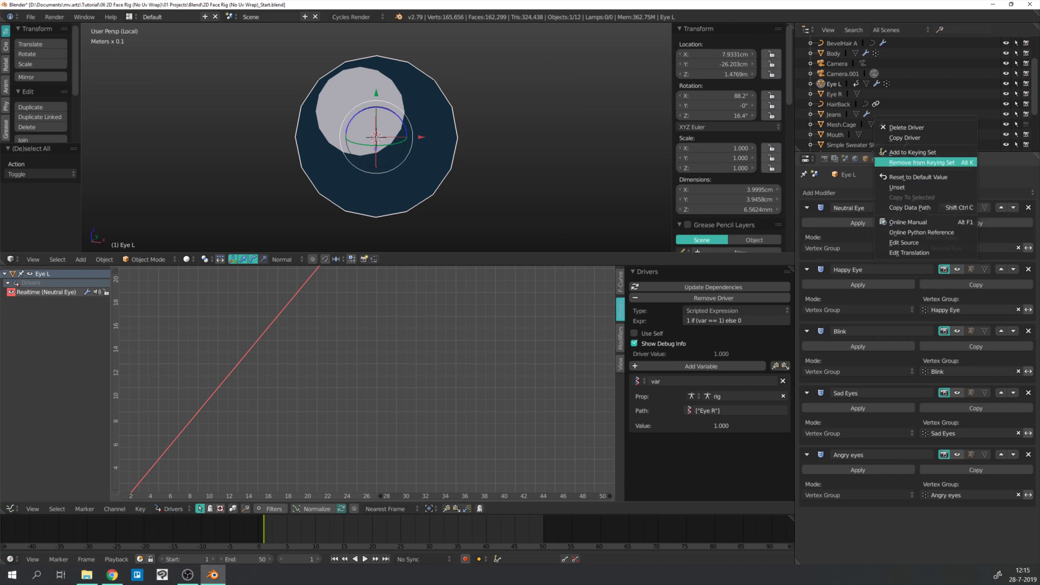
pyautogui.click(943, 137)
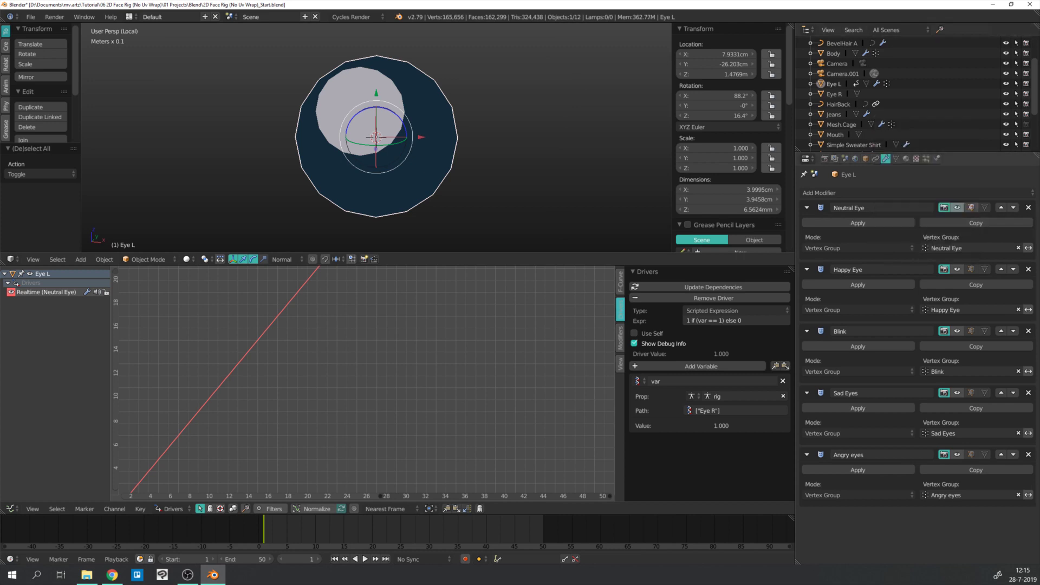
pyautogui.rightClick(944, 208)
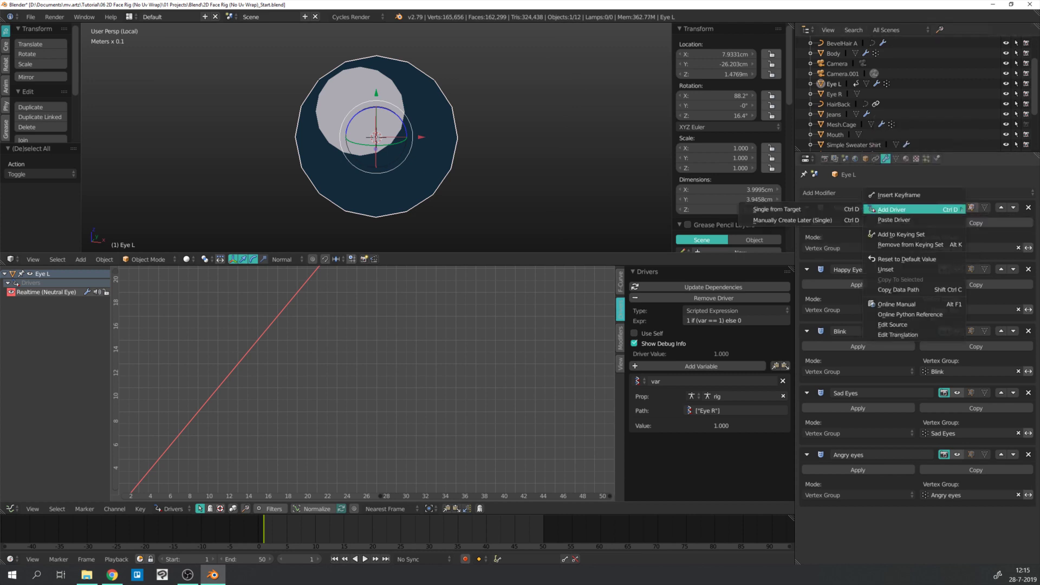
pyautogui.click(943, 220)
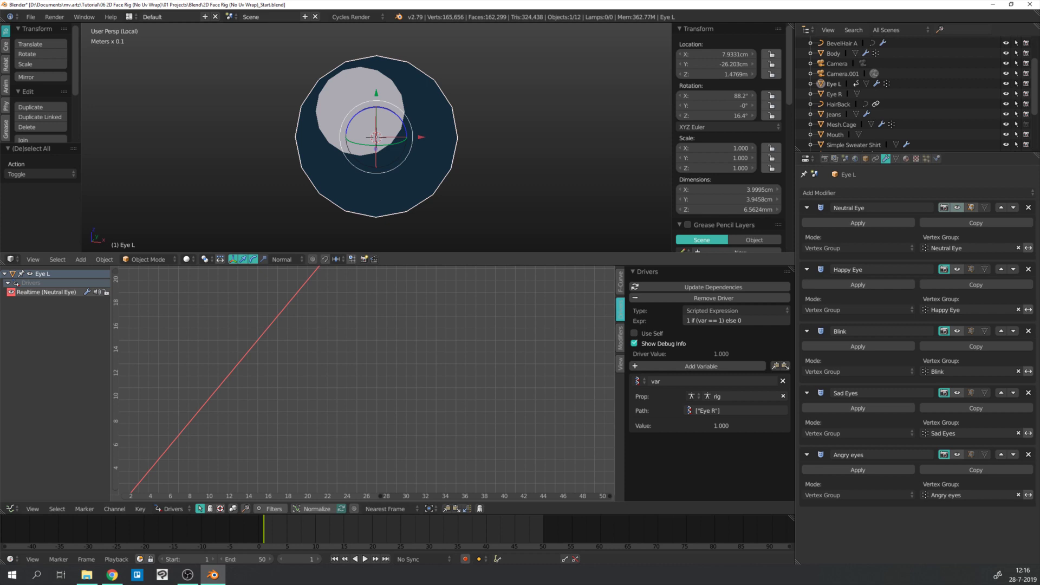
pyautogui.hotkey('alt', 'Tab')
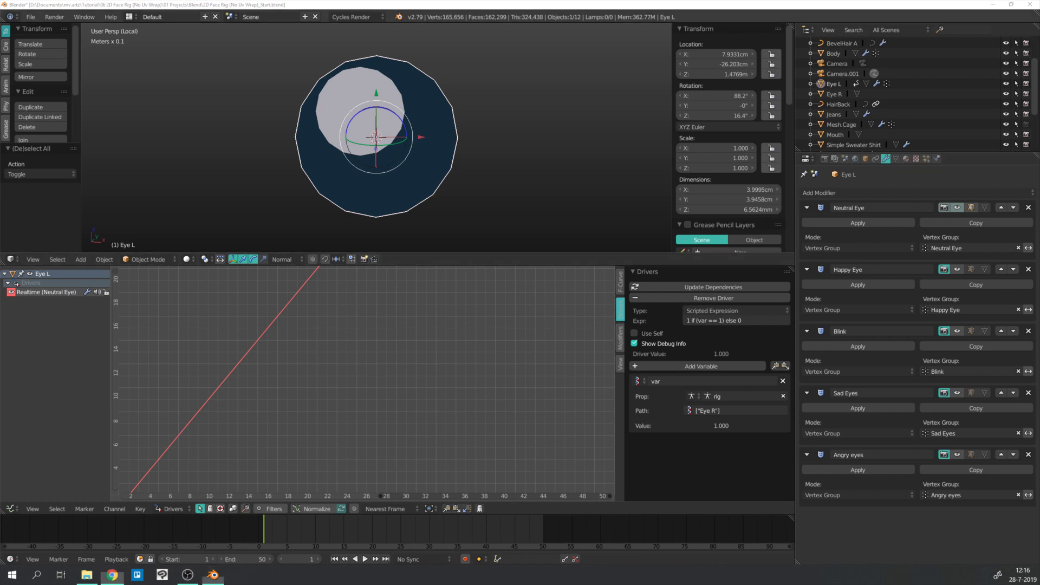
pyautogui.click(967, 243)
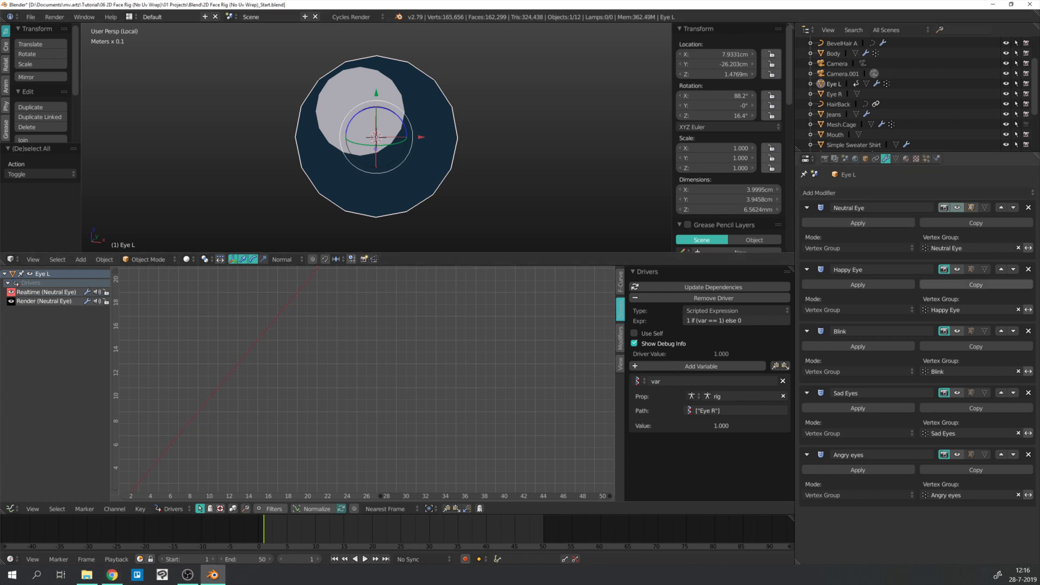
# - Paste the driver onto the Happy Eye mask's viewport visibility and set its expression to 1 if (var == 2) else 0
pyautogui.rightClick(958, 269)
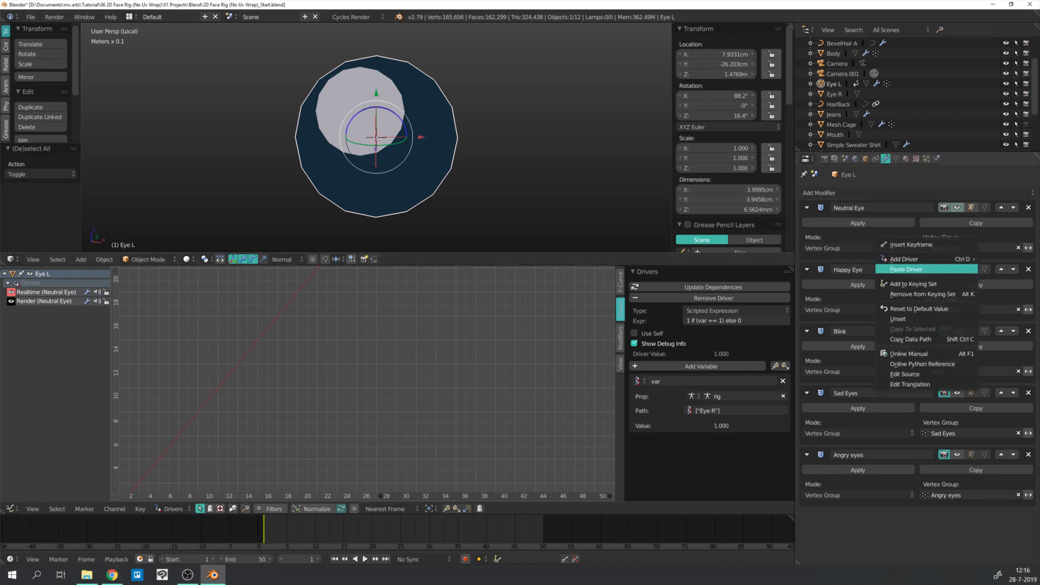
pyautogui.click(921, 270)
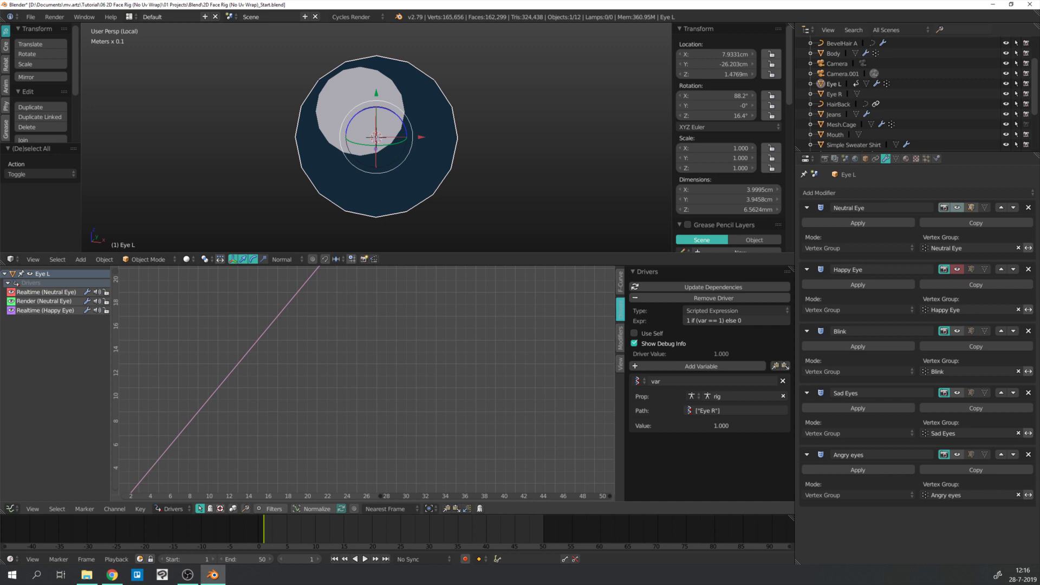
pyautogui.click(45, 310)
pyautogui.click(721, 321)
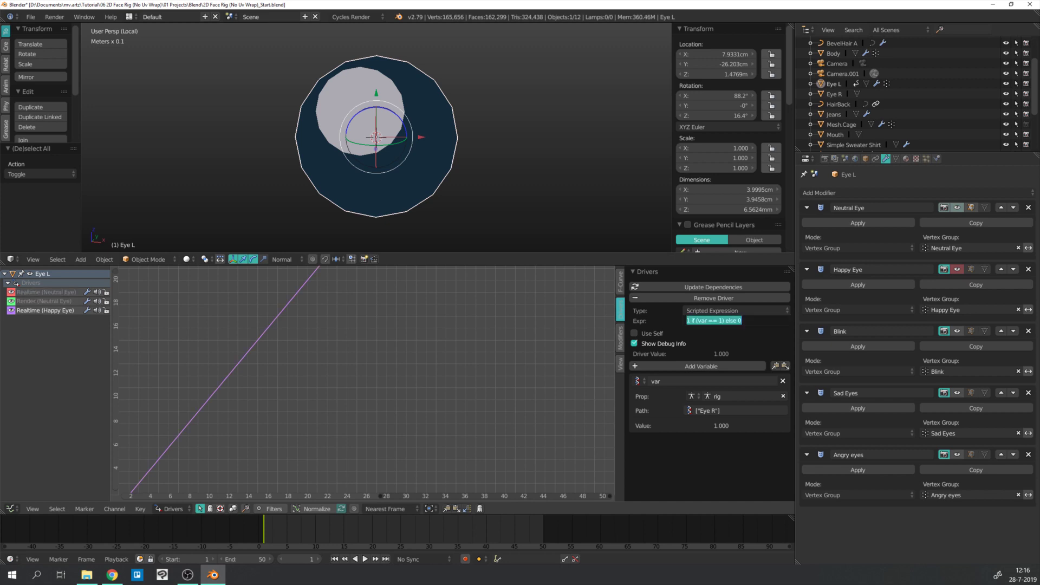
pyautogui.click(721, 321)
pyautogui.press('Return')
# - Copy the Happy Eye viewport driver to its render visibility and paste a driver onto the Sad Eyes mask's viewport visibility
pyautogui.rightClick(957, 268)
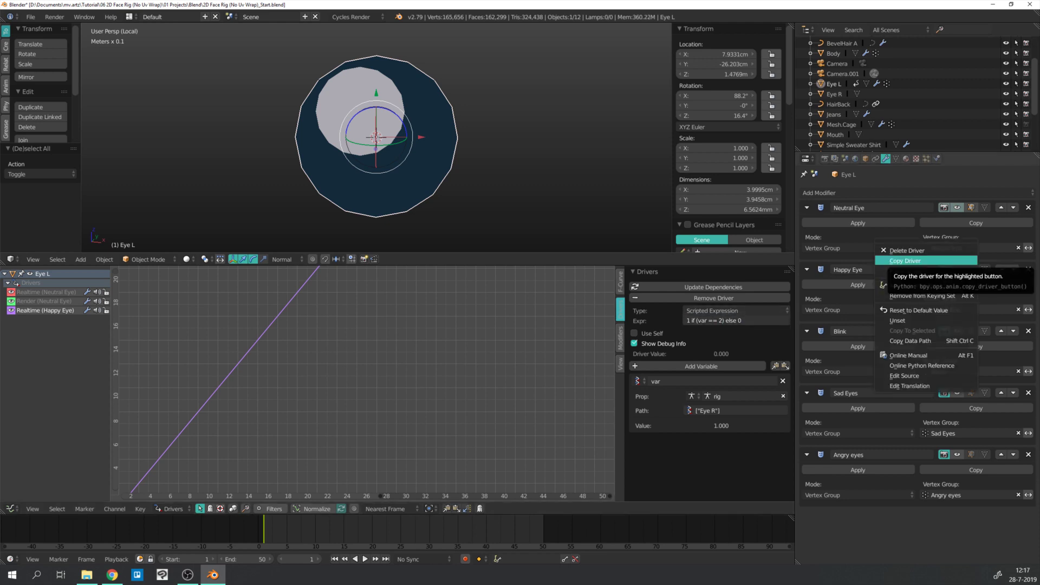
pyautogui.click(921, 261)
pyautogui.rightClick(945, 270)
pyautogui.click(942, 280)
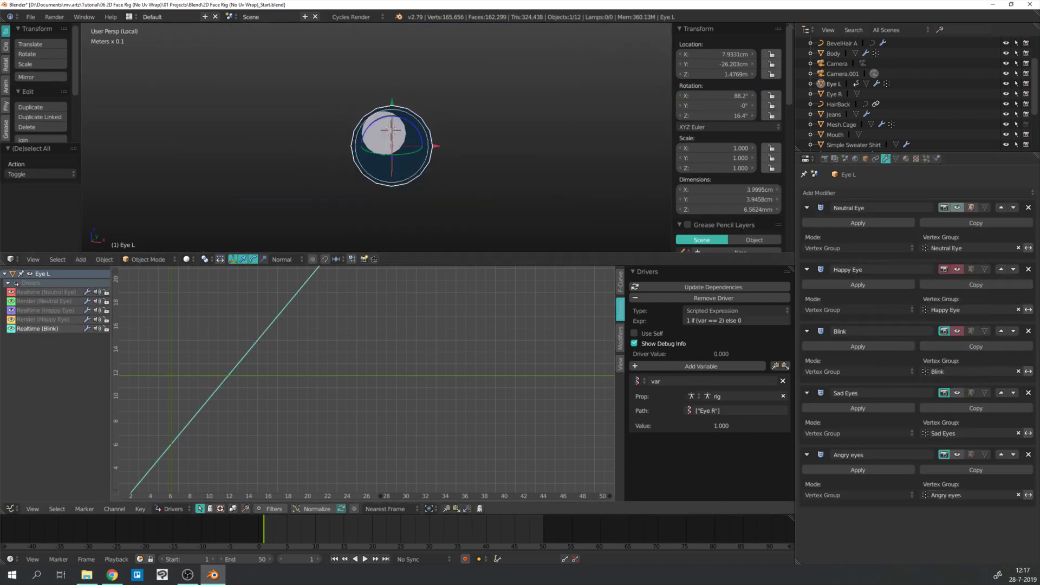
pyautogui.rightClick(957, 393)
pyautogui.click(958, 396)
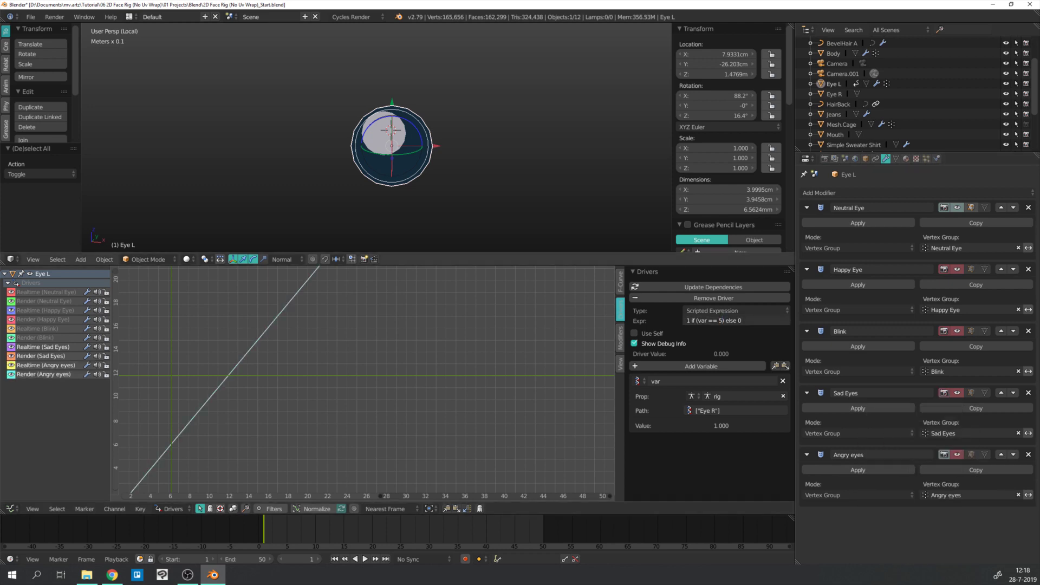
# - Leave local view and show the rig's armature data with its custom properties
pyautogui.hotkey('alt', 'Tab')
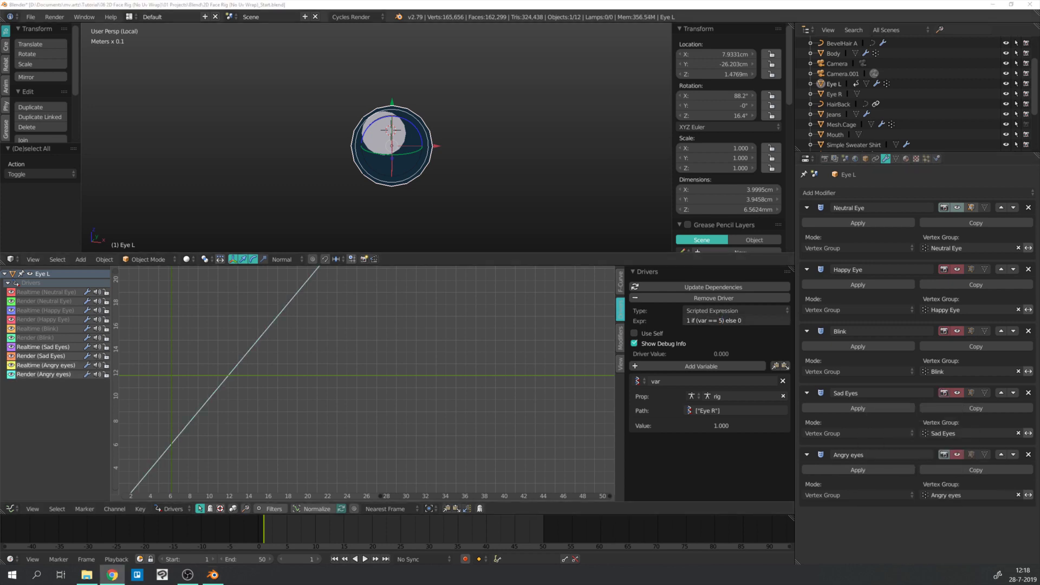
pyautogui.hotkey('alt', 'Tab')
pyautogui.press('KP_Divide')
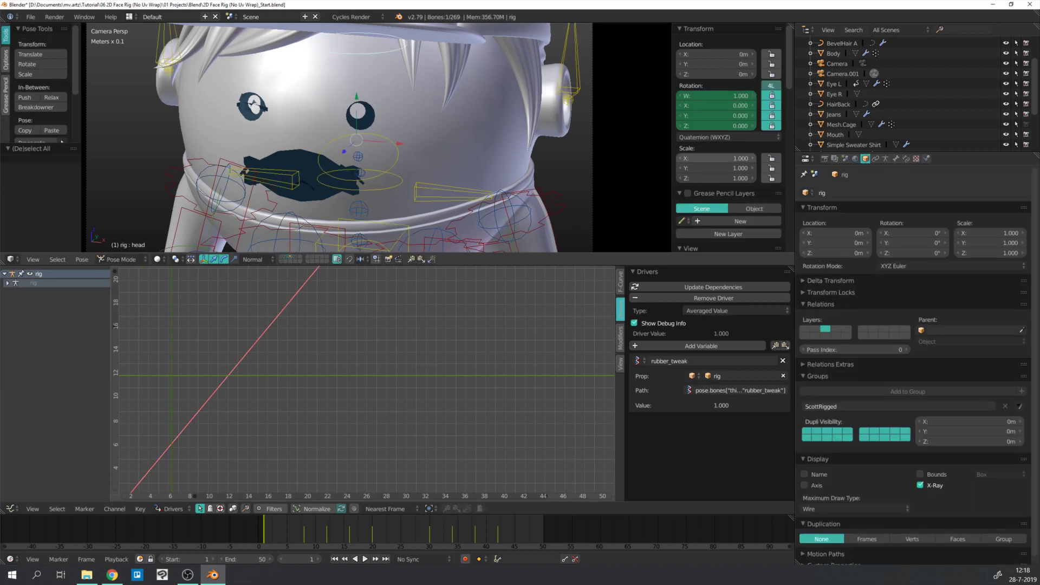
pyautogui.click(885, 158)
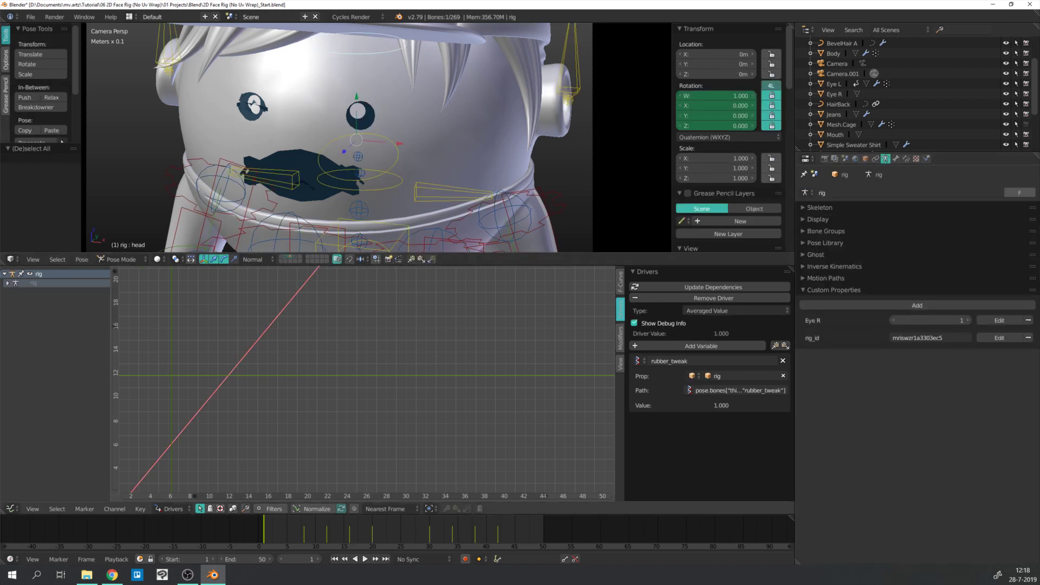
# - Try animating Eye R from 1 to 2 ten frames apart and clear the property's keyframes
pyautogui.click(931, 321)
pyautogui.hotkey('shift', 'Up')
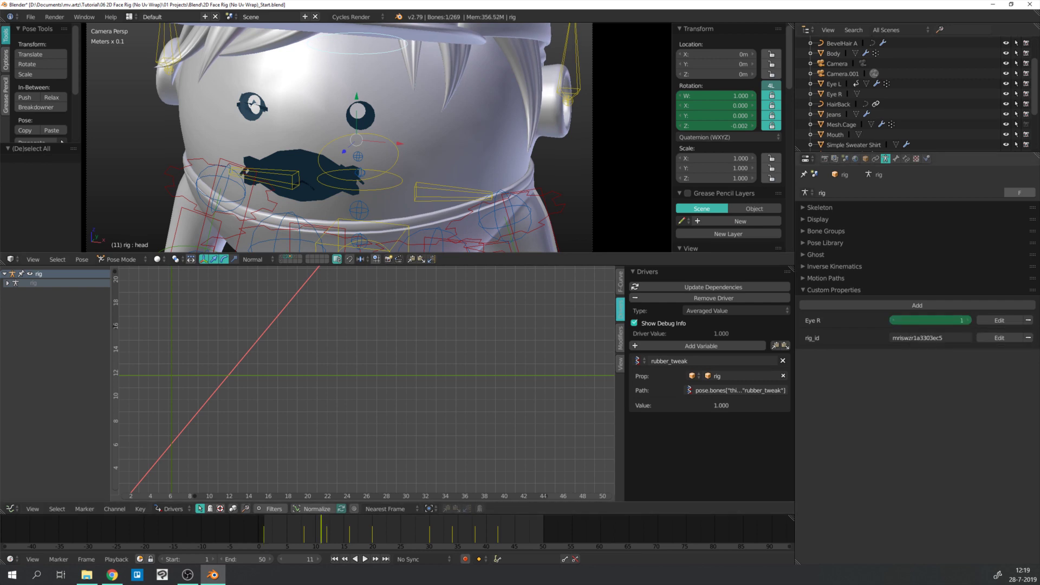
pyautogui.moveTo(931, 320); pyautogui.dragTo(940, 321)
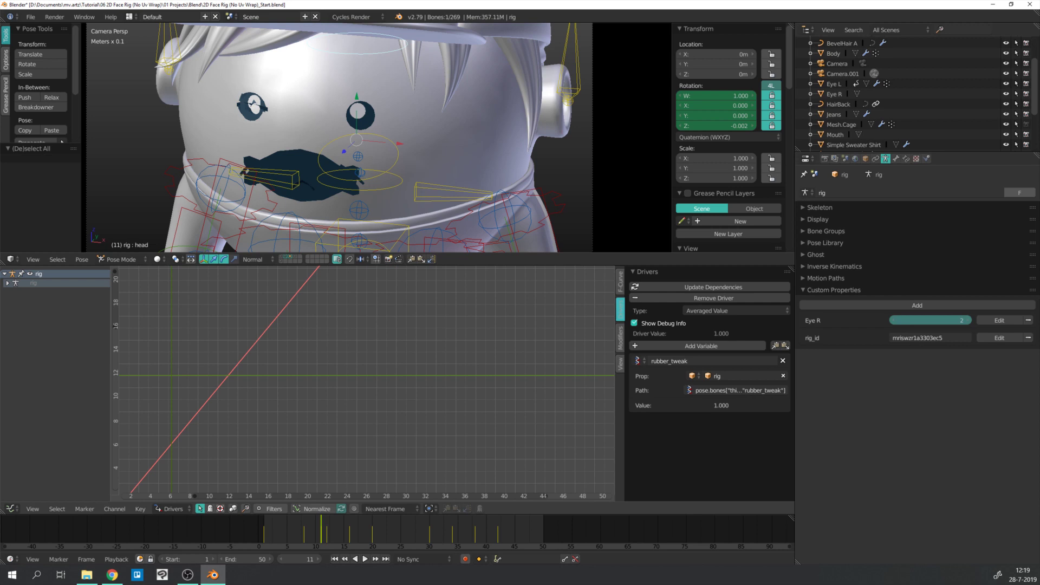
pyautogui.press('Down')
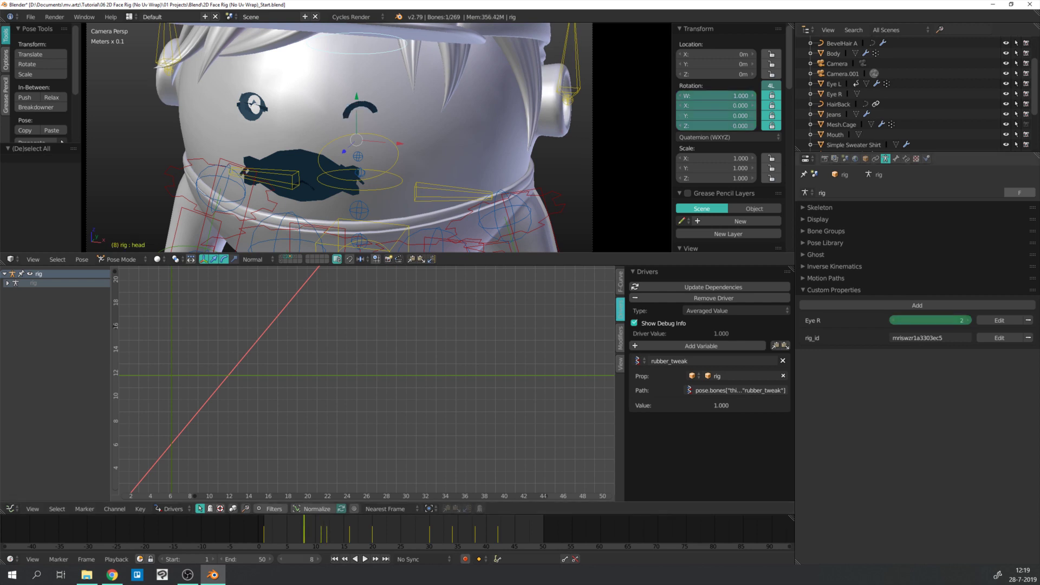
pyautogui.rightClick(894, 320)
pyautogui.click(893, 317)
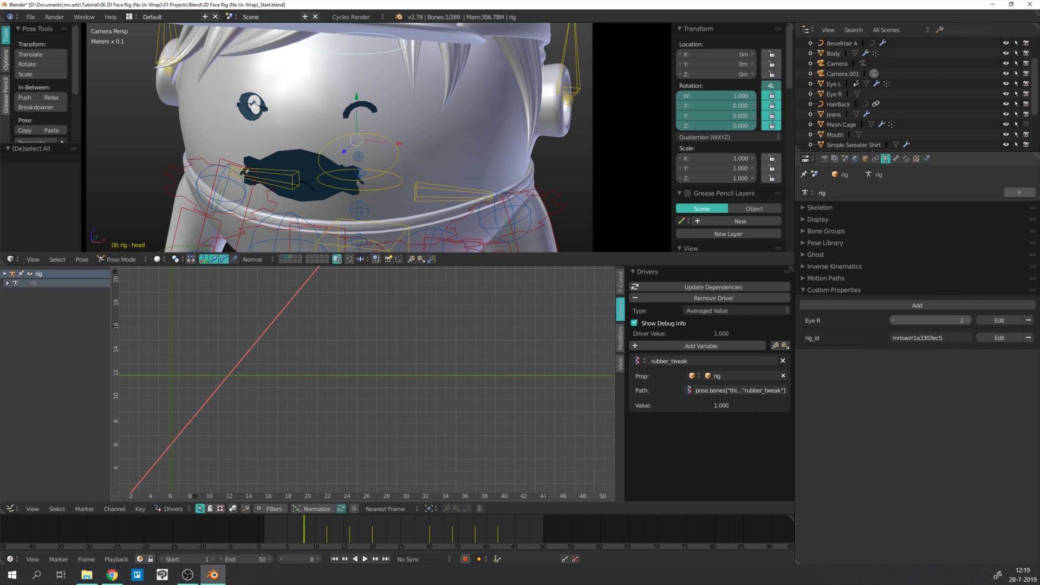
# - Cycle the Eye R property through values 1 to 5, changing frames to check each expression on the eye
pyautogui.click(894, 320)
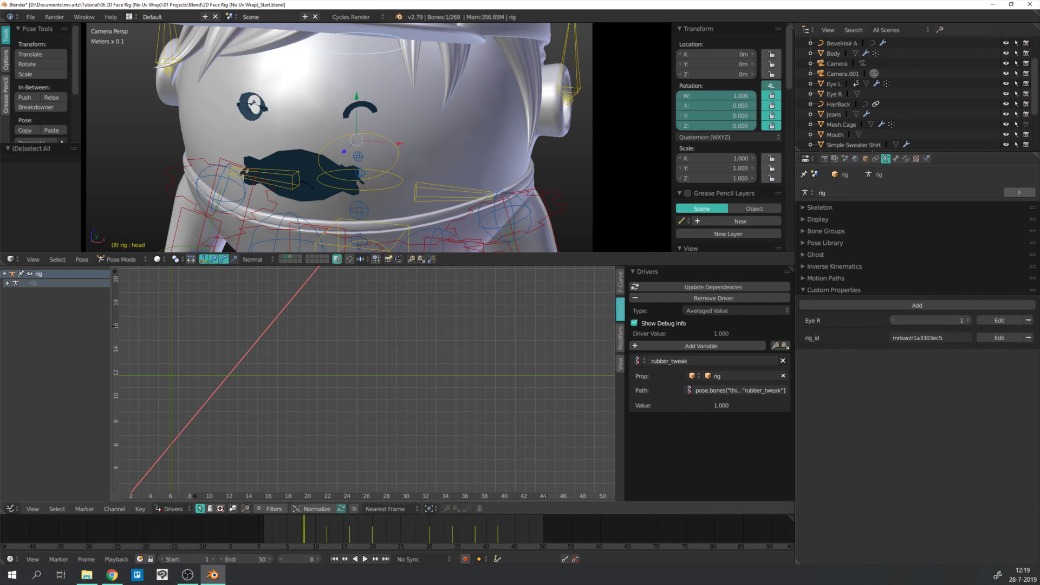
pyautogui.press('Left')
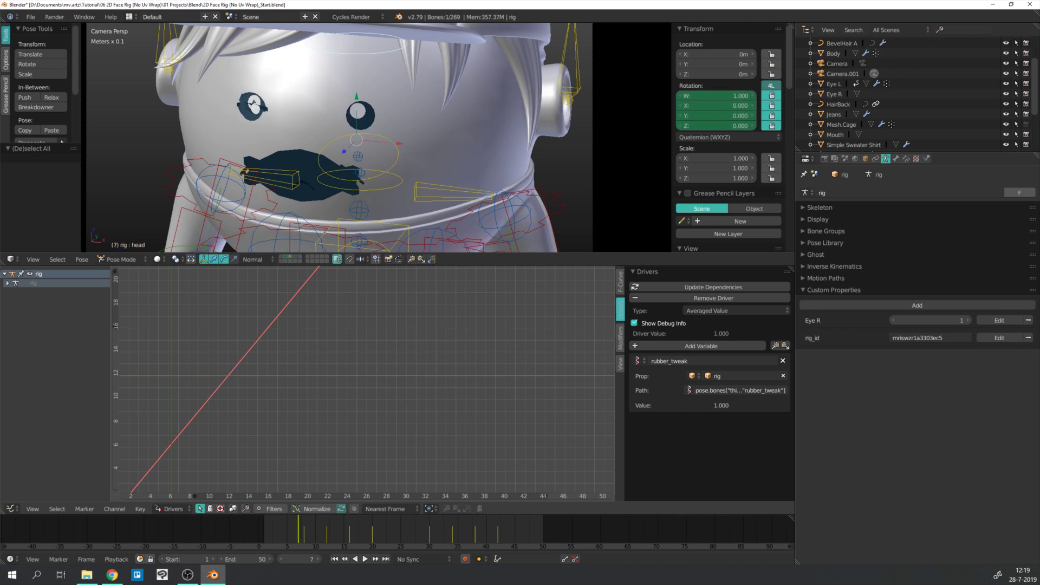
pyautogui.click(967, 320)
pyautogui.press('Right')
pyautogui.click(968, 320)
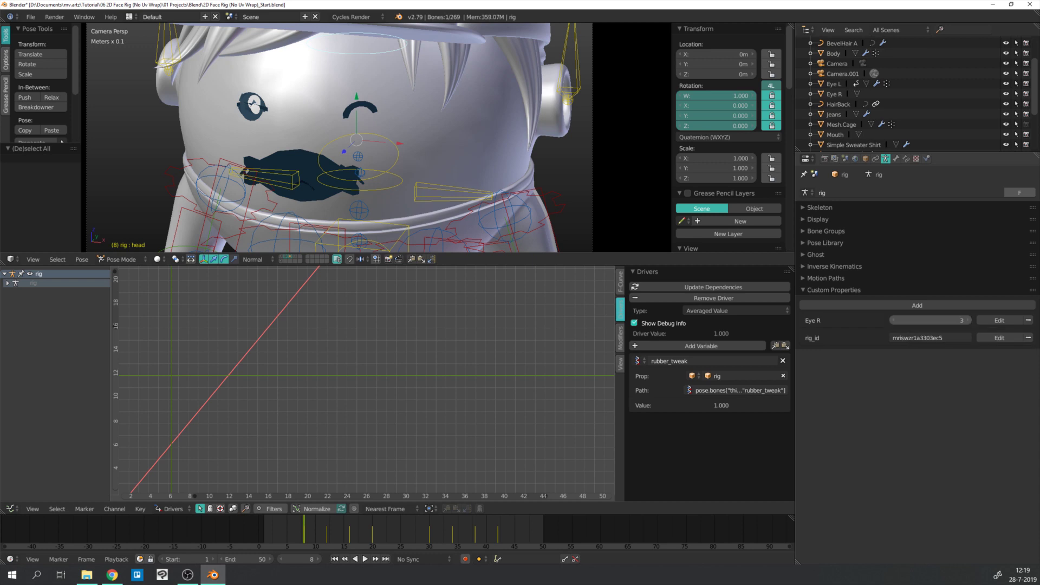
pyautogui.press('Right')
pyautogui.click(967, 320)
pyautogui.press('Right')
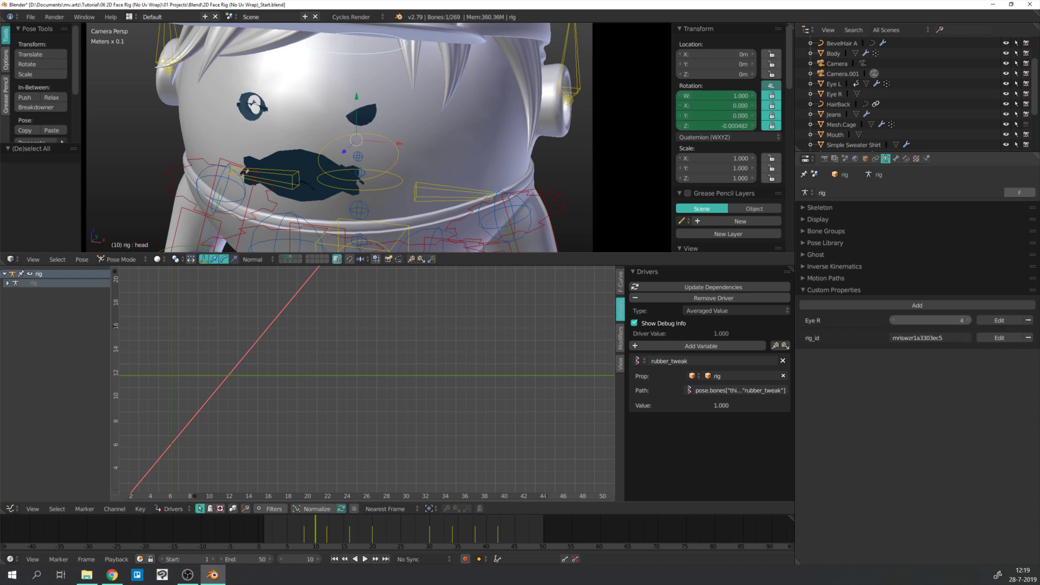
pyautogui.click(968, 321)
pyautogui.click(967, 320)
pyautogui.press('Right')
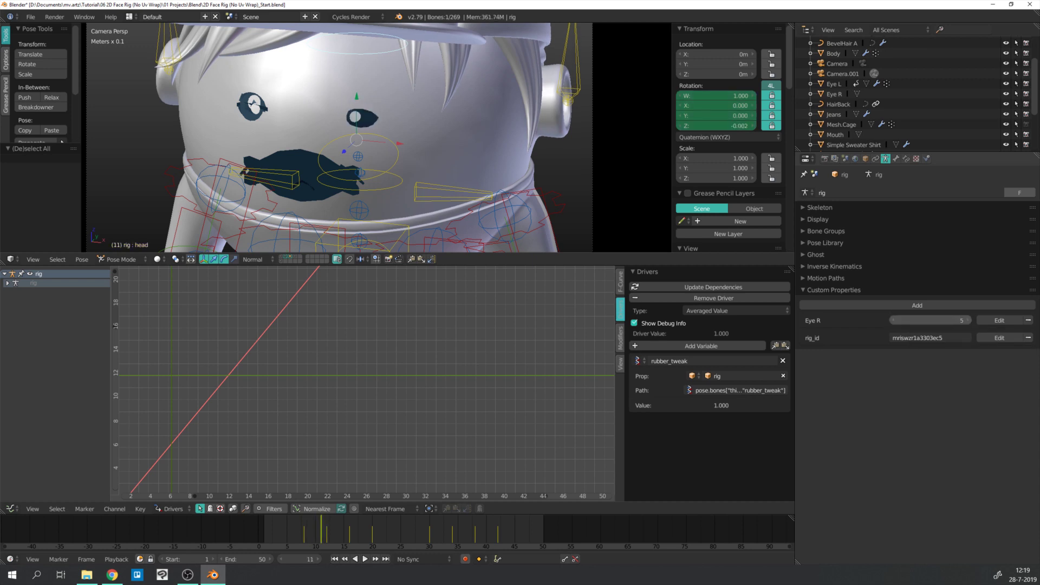
# - Set Eye R back to 1 and step back one frame to refresh the eye
pyautogui.click(932, 321)
pyautogui.write('1')
pyautogui.press('Return')
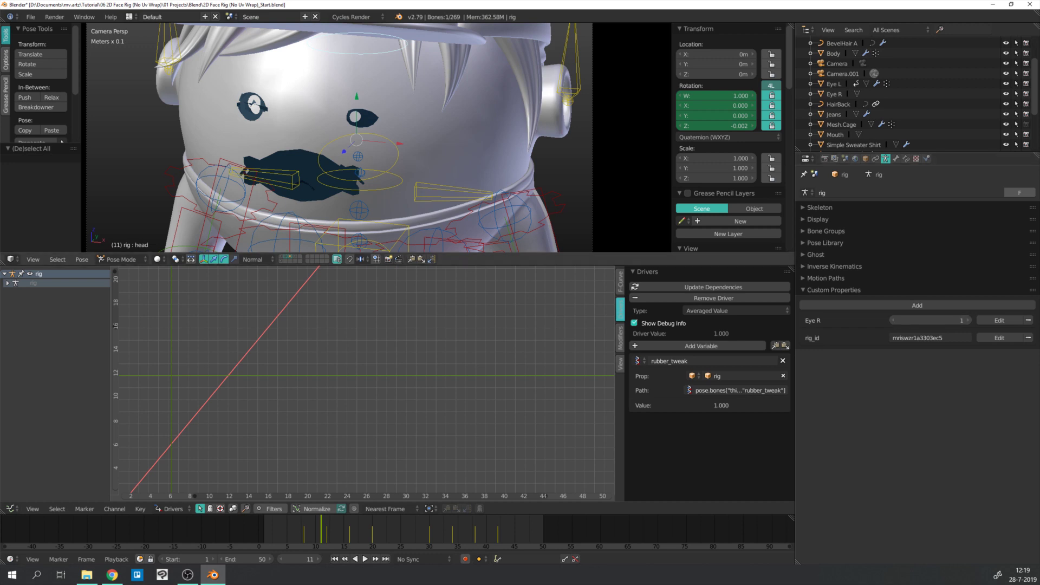
pyautogui.press('Left')
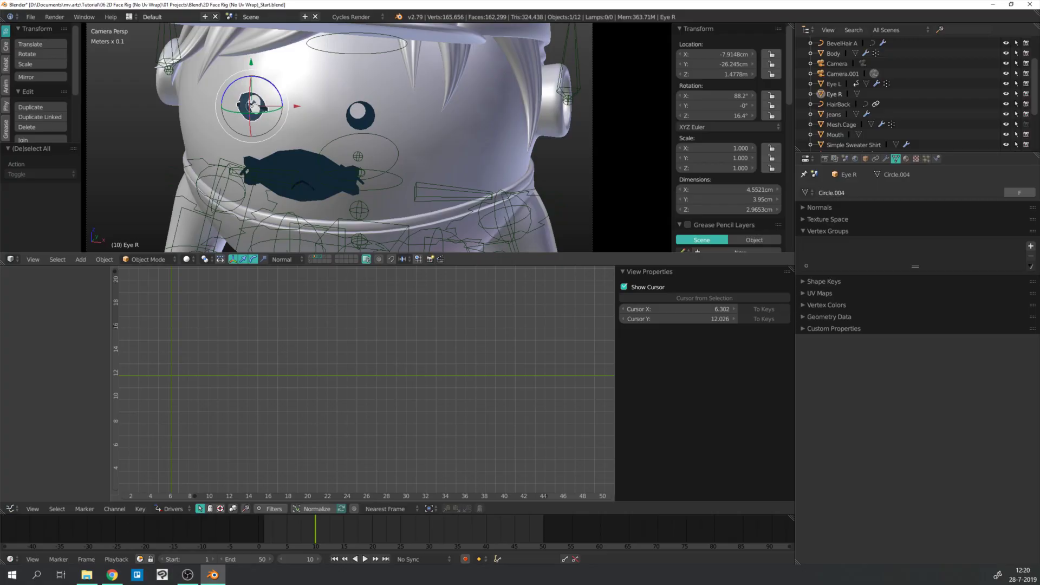
# - Delete the Eye R object and collapse the five Mask modifiers on Eye L
pyautogui.press('x')
pyautogui.click(233, 109)
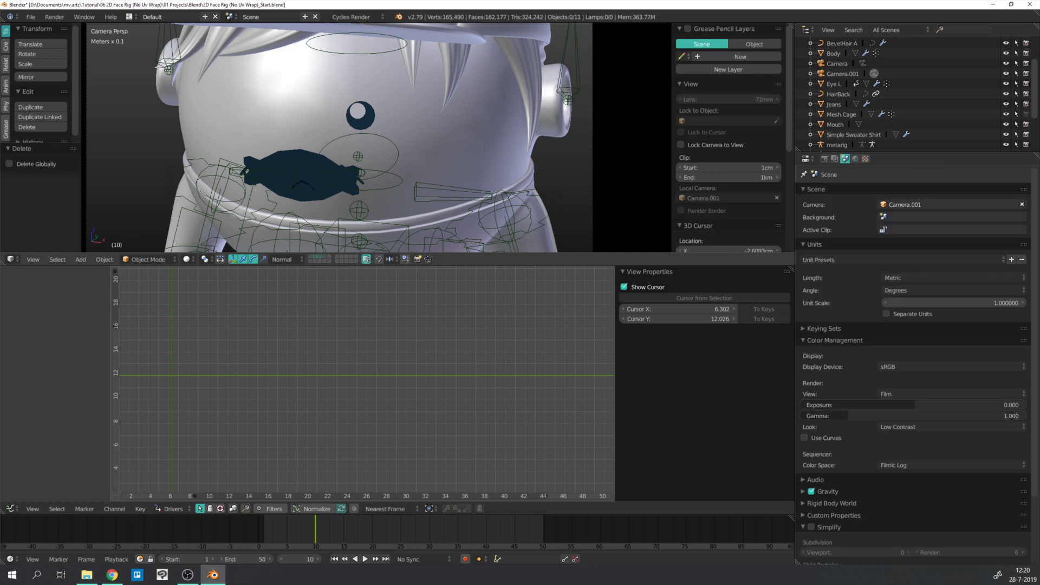
pyautogui.rightClick(360, 115)
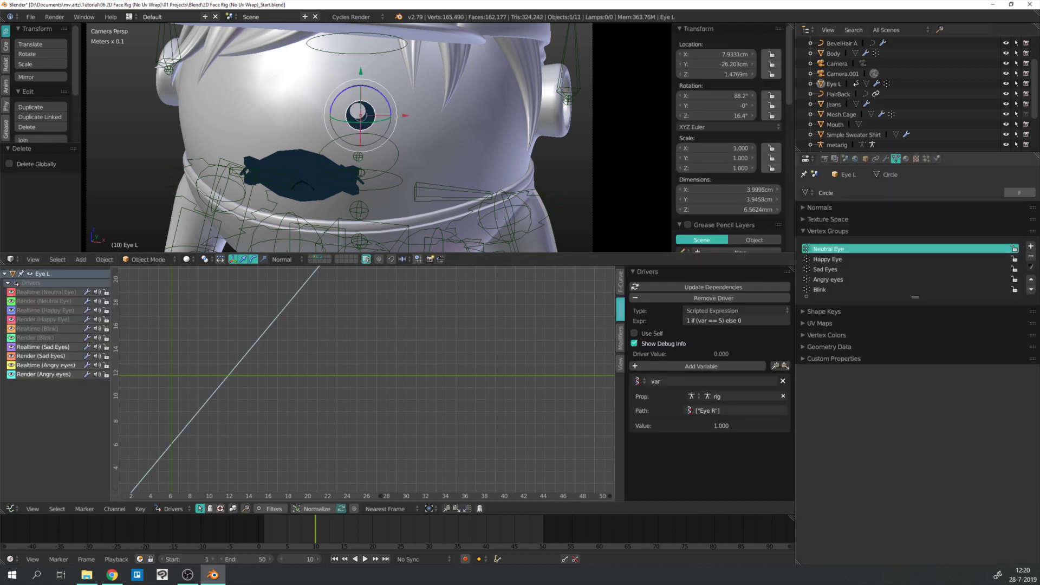
pyautogui.click(886, 158)
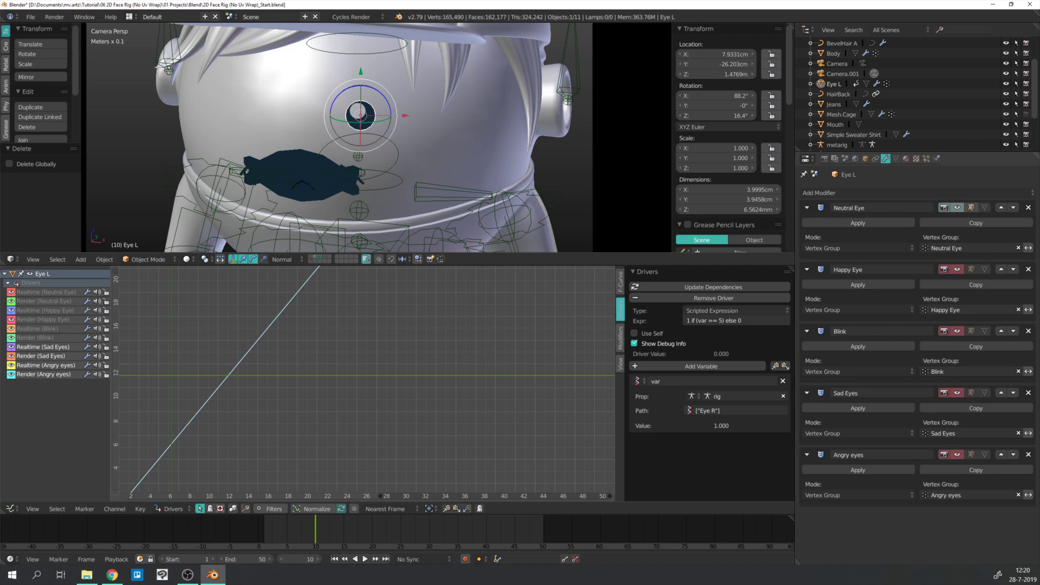
pyautogui.click(807, 208)
pyautogui.click(807, 226)
pyautogui.click(807, 243)
pyautogui.click(807, 260)
pyautogui.click(807, 277)
# - Add a Mirror modifier to Eye L with Body as the mirror object and apply it
pyautogui.click(845, 192)
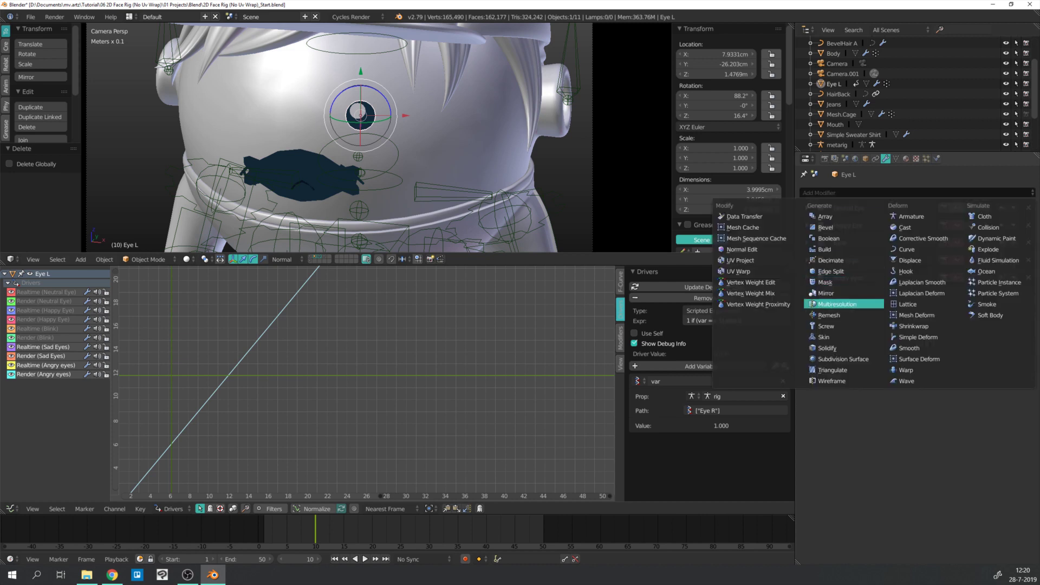
pyautogui.click(827, 294)
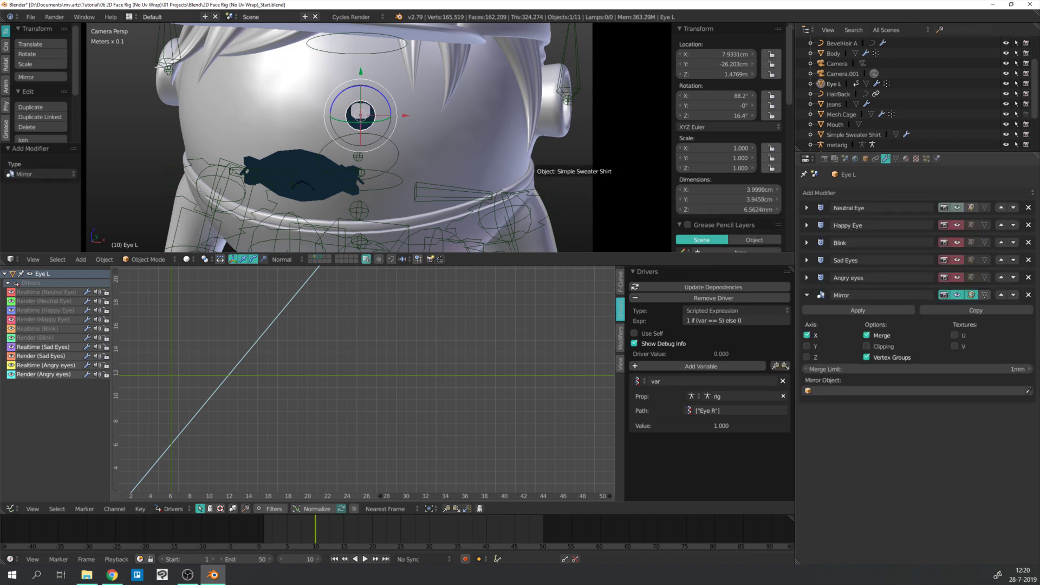
pyautogui.click(433, 108)
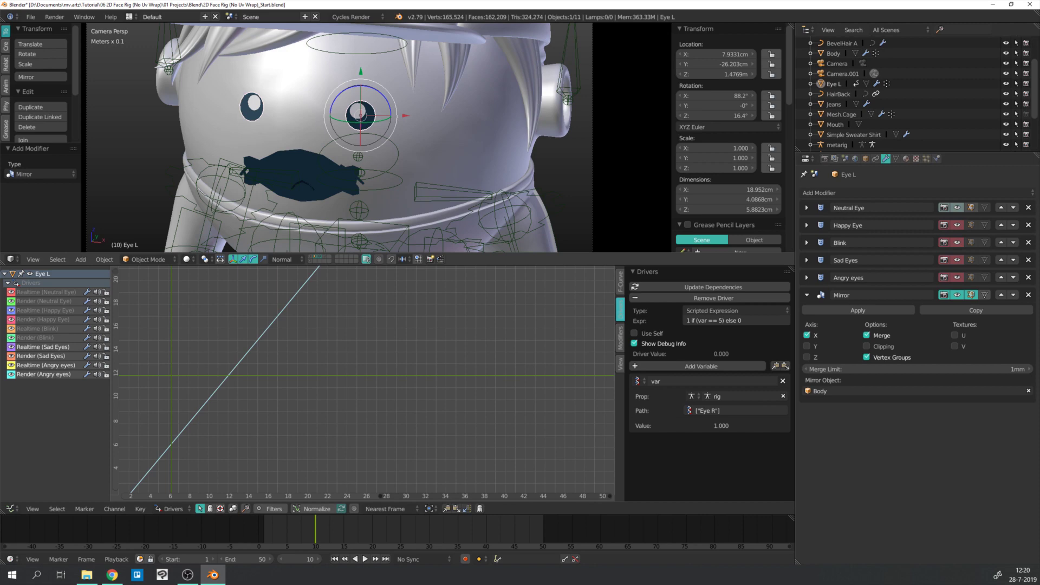
pyautogui.moveTo(380, 135); pyautogui.dragTo(428, 130, button='middle')
pyautogui.scroll(4, 417, 125)
pyautogui.click(859, 310)
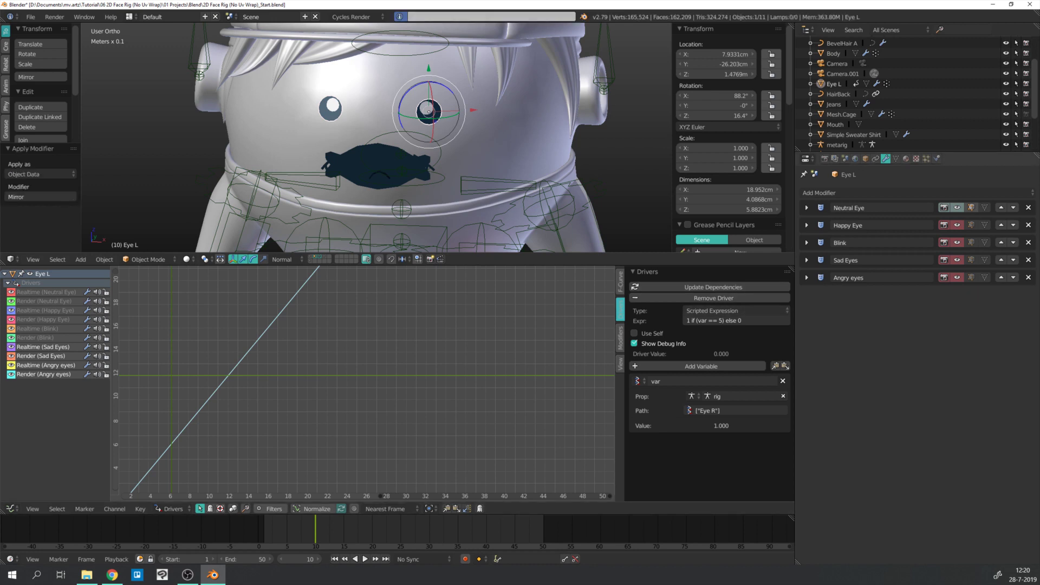
# - Reveal all hidden geometry of Eye L for mesh editing in wireframe display and clear the vertex selection
pyautogui.scroll(2, 282, 114)
pyautogui.press('Tab')
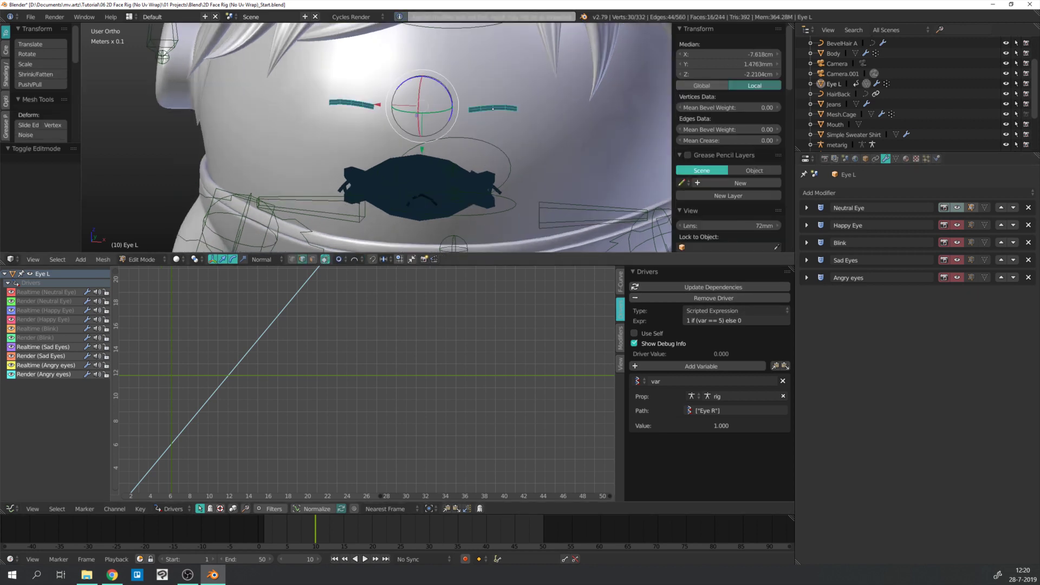
pyautogui.hotkey('alt', 'h')
pyautogui.press('z')
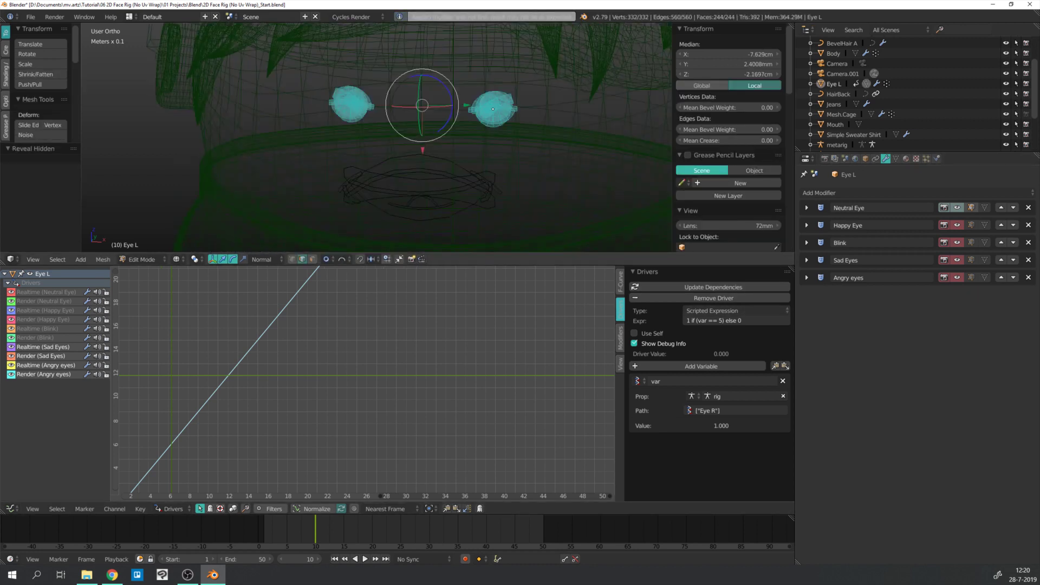
pyautogui.press('a')
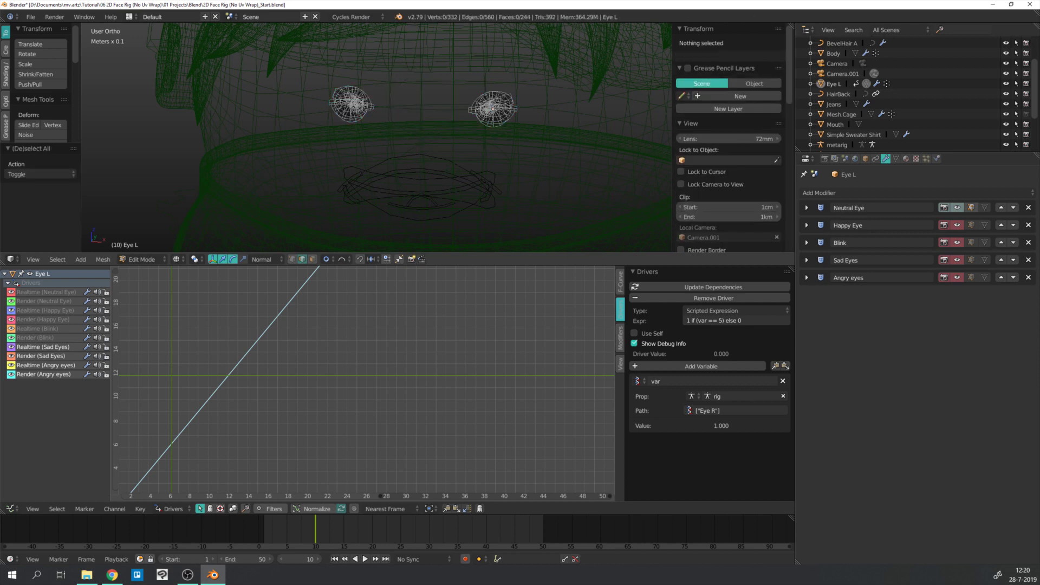
# - Select all vertices of the character's right eye and separate them from Eye L into a new object
pyautogui.press('c')
pyautogui.moveTo(363, 113); pyautogui.dragTo(352, 103)
pyautogui.press('Escape')
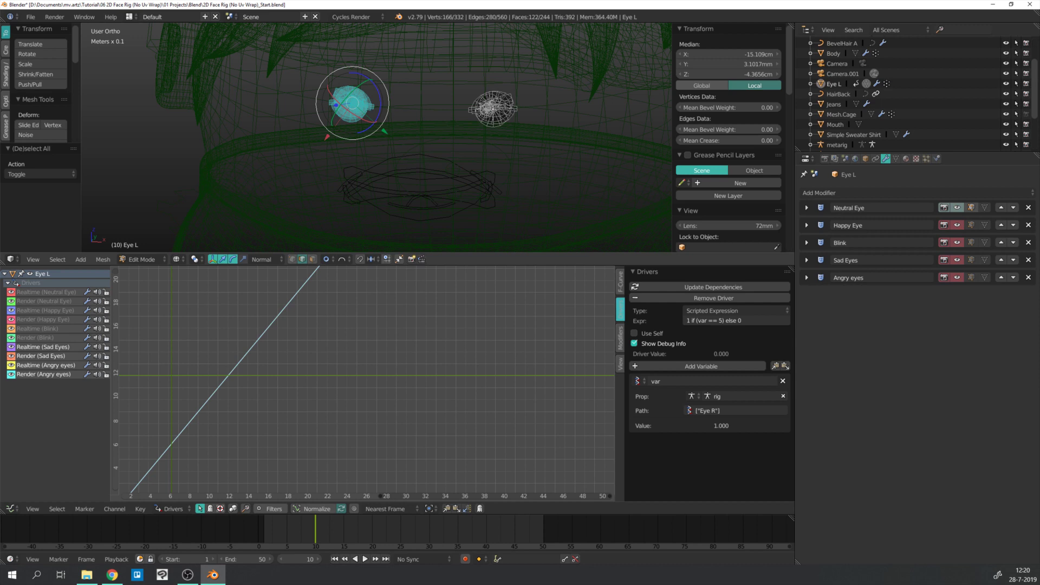
pyautogui.press('p')
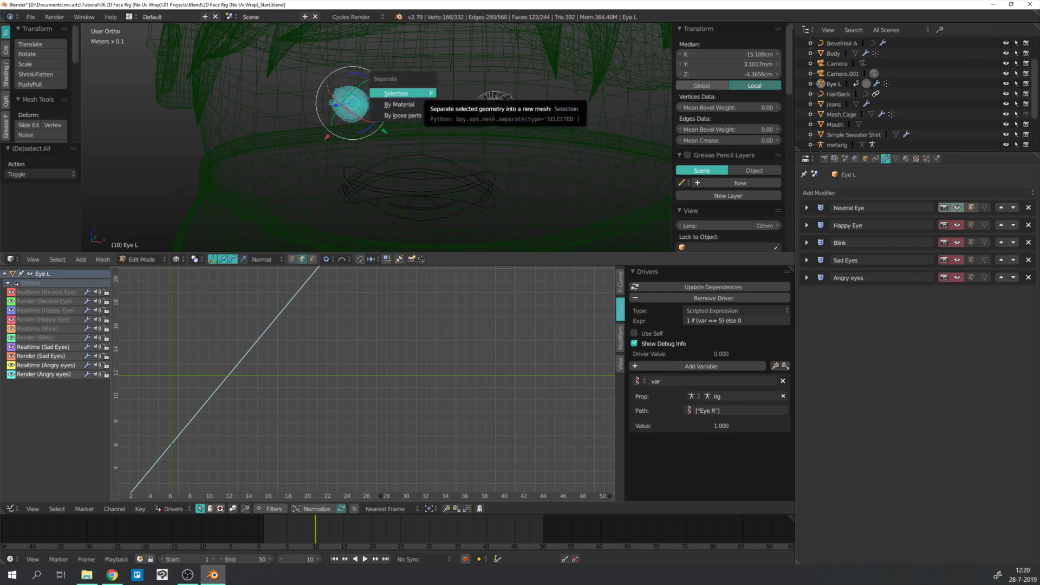
pyautogui.click(407, 93)
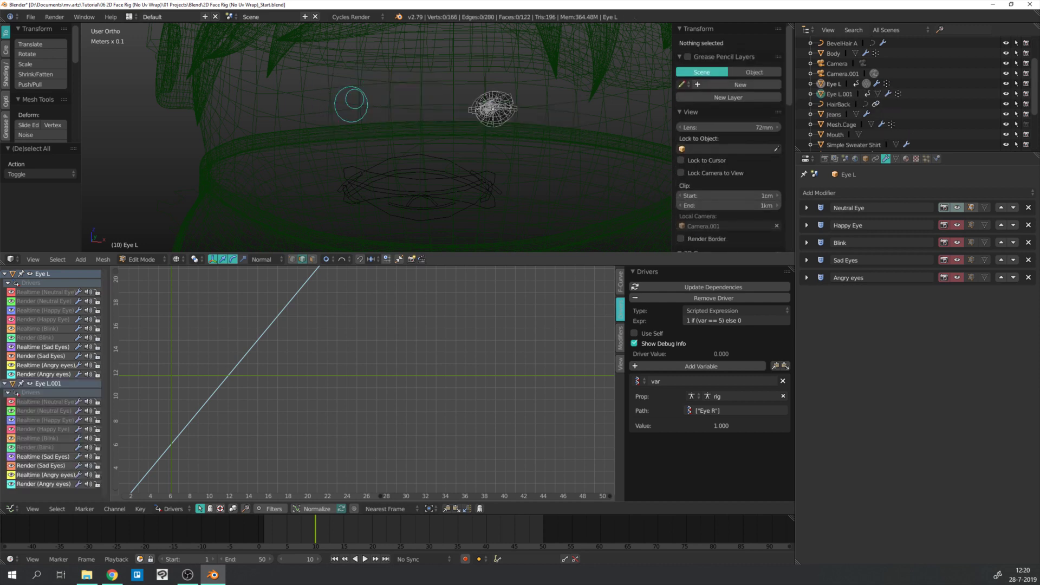
# - Return to Object Mode with solid shading and set the origin of Eye L.001 to its center of mass (surface)
pyautogui.press('Tab')
pyautogui.rightClick(351, 104)
pyautogui.press('z')
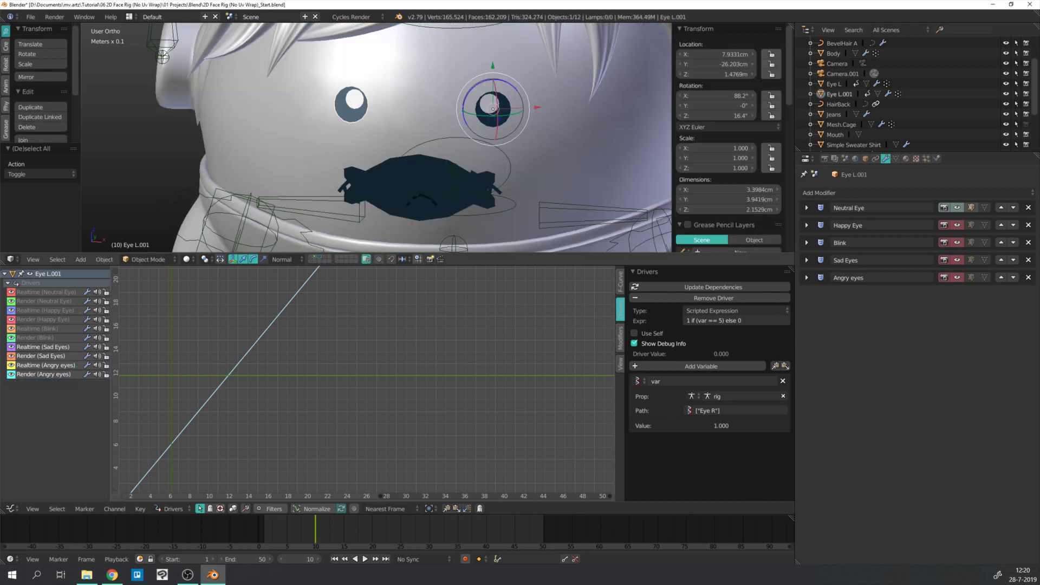
pyautogui.hotkey('shift', 'ctrl', 'alt', 'c')
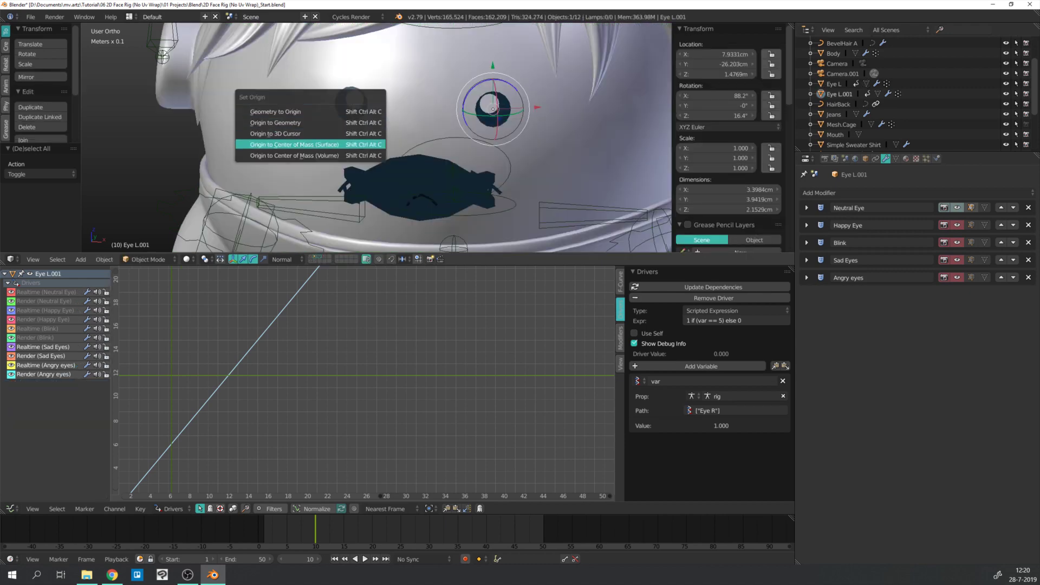
pyautogui.press('Return')
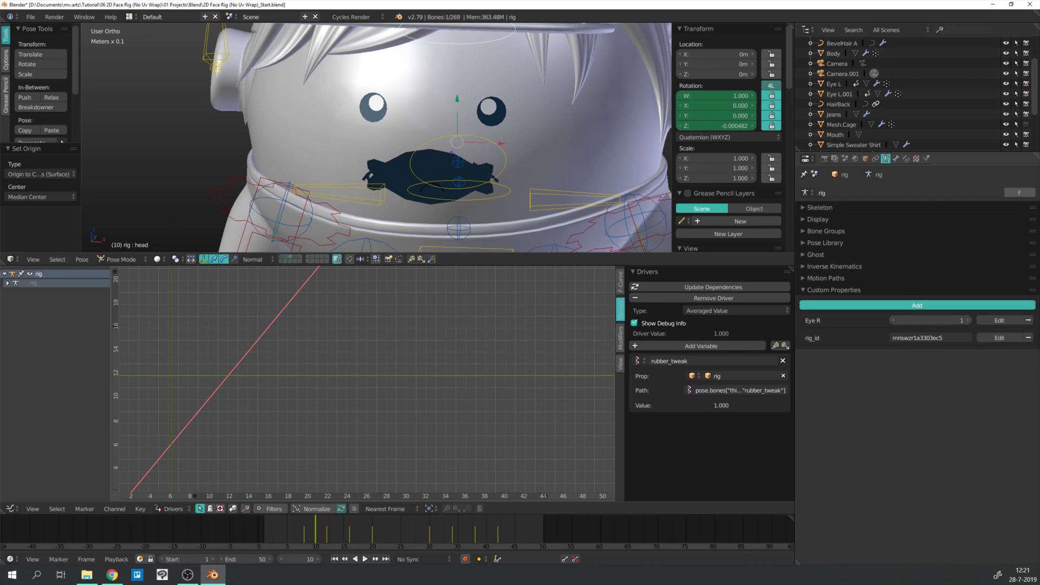
# - Add a second custom property to the rig armature and name it Eye L
pyautogui.click(918, 305)
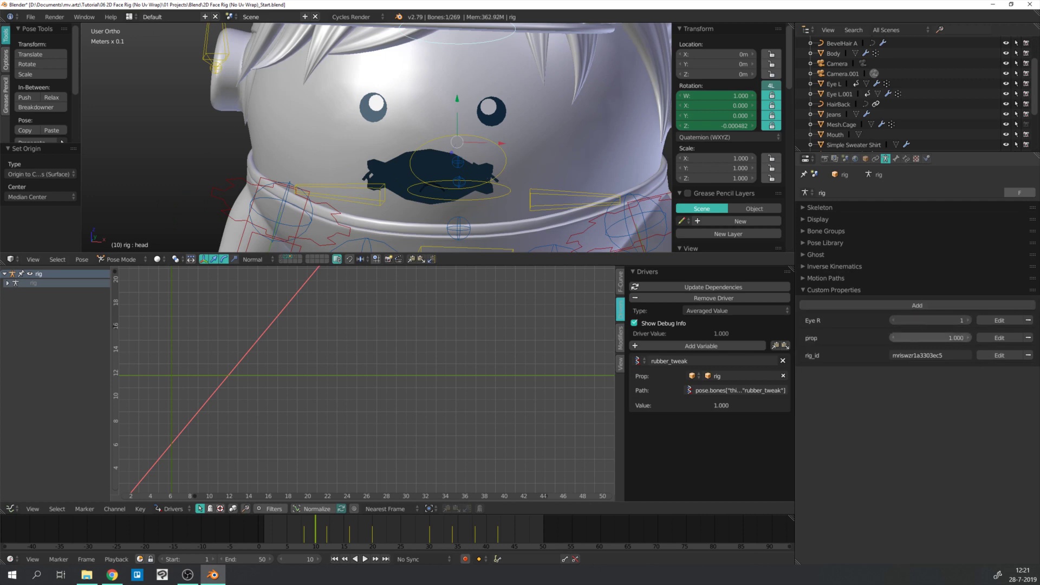
pyautogui.click(1000, 337)
pyautogui.click(995, 353)
pyautogui.write('Eye ')
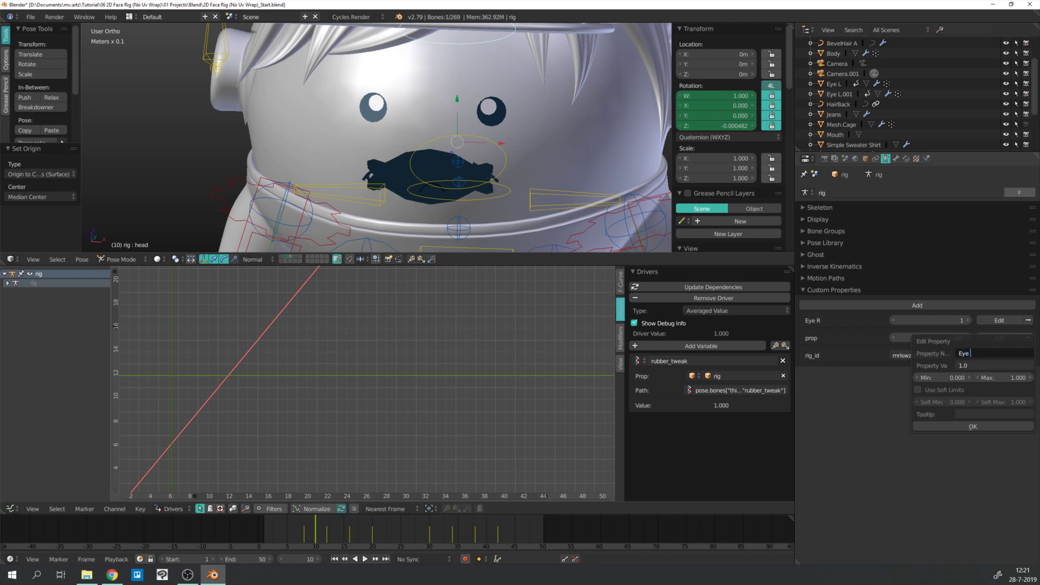
pyautogui.write('L')
pyautogui.press('Return')
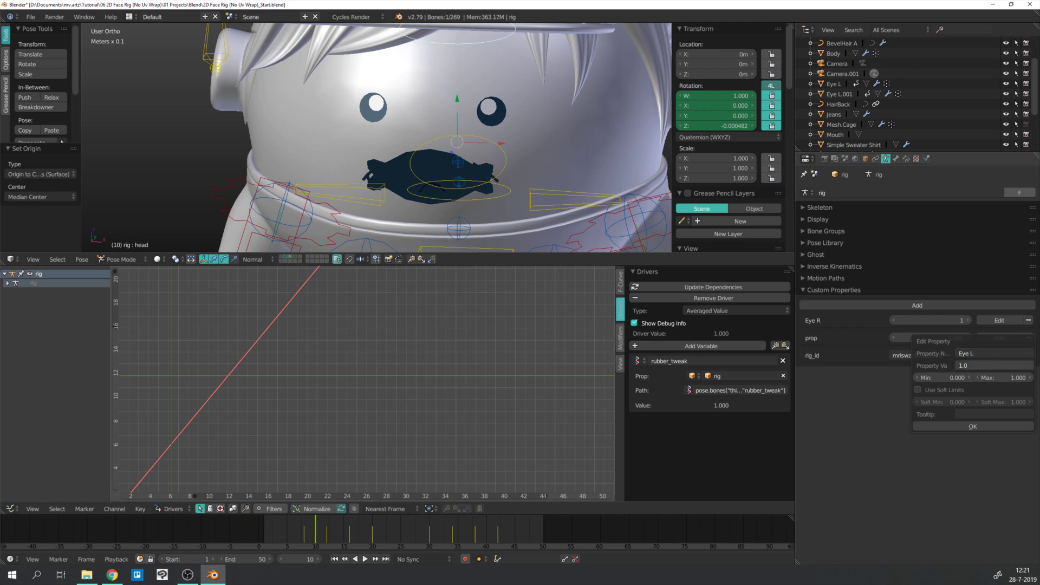
# - Give the Eye L property a value of 1 with a minimum of 1 and a maximum of 5
pyautogui.click(995, 365)
pyautogui.write('1')
pyautogui.press('Return')
pyautogui.click(944, 377)
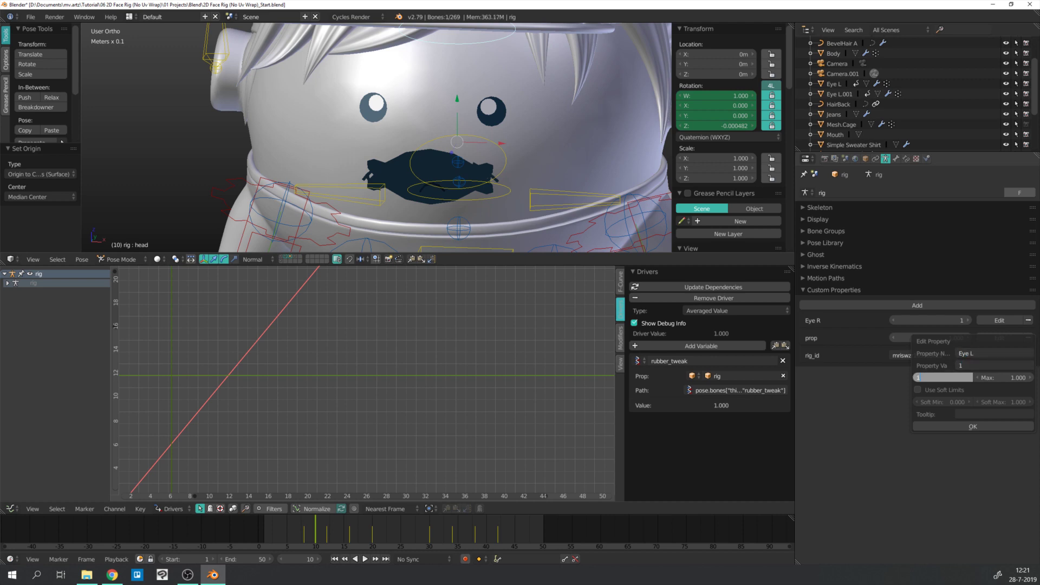
pyautogui.write('1')
pyautogui.press('Tab')
pyautogui.write('5')
pyautogui.press('Return')
pyautogui.click(975, 426)
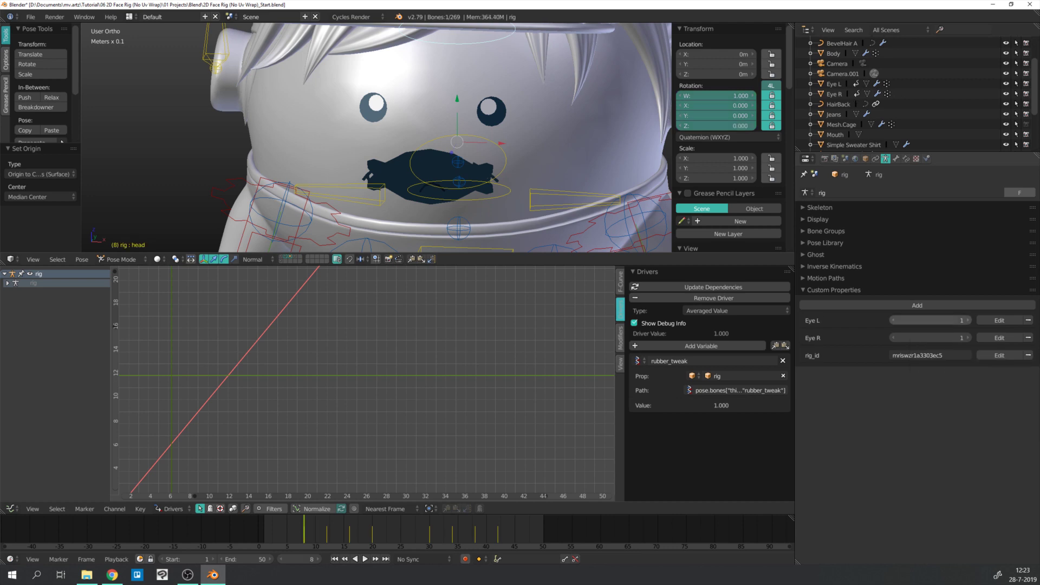
# - Set the variable path to ["Eye L"] in the realtime and render drivers of Eye L's Neutral Eye and Happy Eye modifiers
pyautogui.rightClick(899, 322)
pyautogui.click(899, 322)
pyautogui.hotkey('ctrl', 'Tab')
pyautogui.rightClick(491, 111)
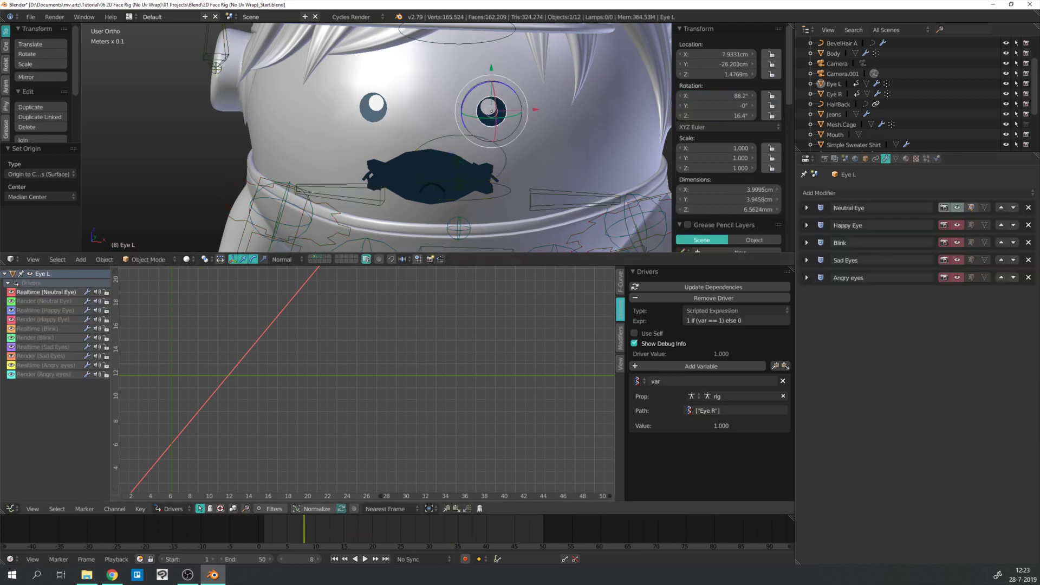
pyautogui.write('["Eye L"]')
pyautogui.click(44, 301)
pyautogui.write('["Eye L"]')
pyautogui.click(45, 310)
pyautogui.write('["Eye L"]')
pyautogui.click(43, 319)
pyautogui.write('["Eye L"]')
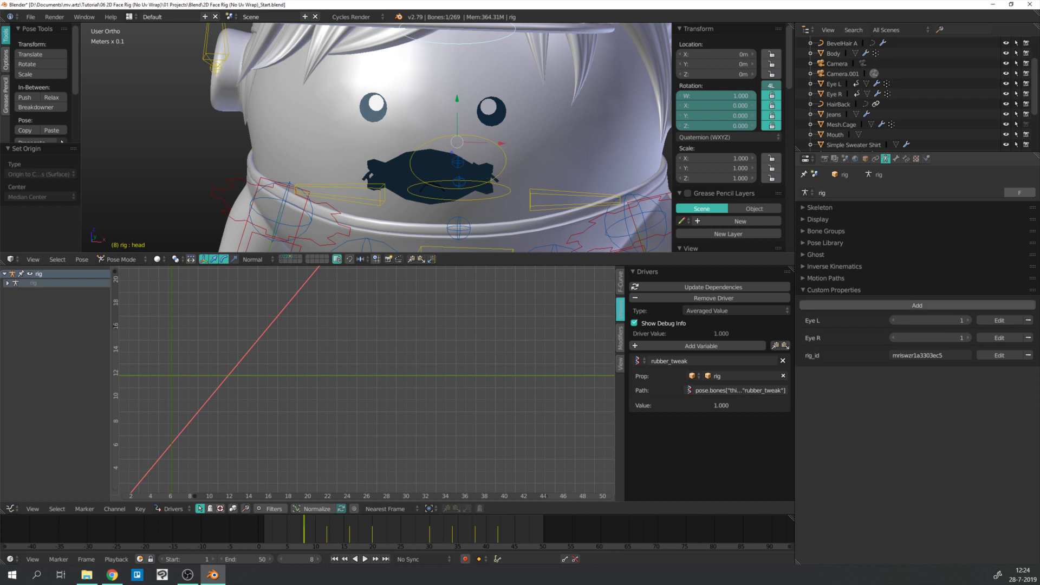
# - Set the Eye L property to 3 and Eye R to 2, then advance one frame to check both eyes
pyautogui.click(968, 320)
pyautogui.click(968, 320)
pyautogui.click(968, 338)
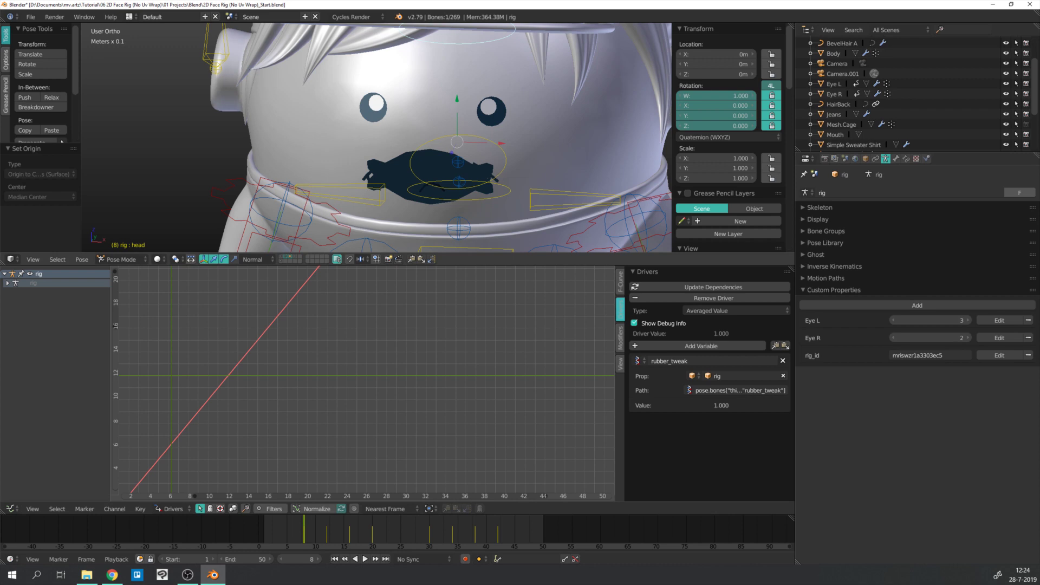
pyautogui.press('Right')
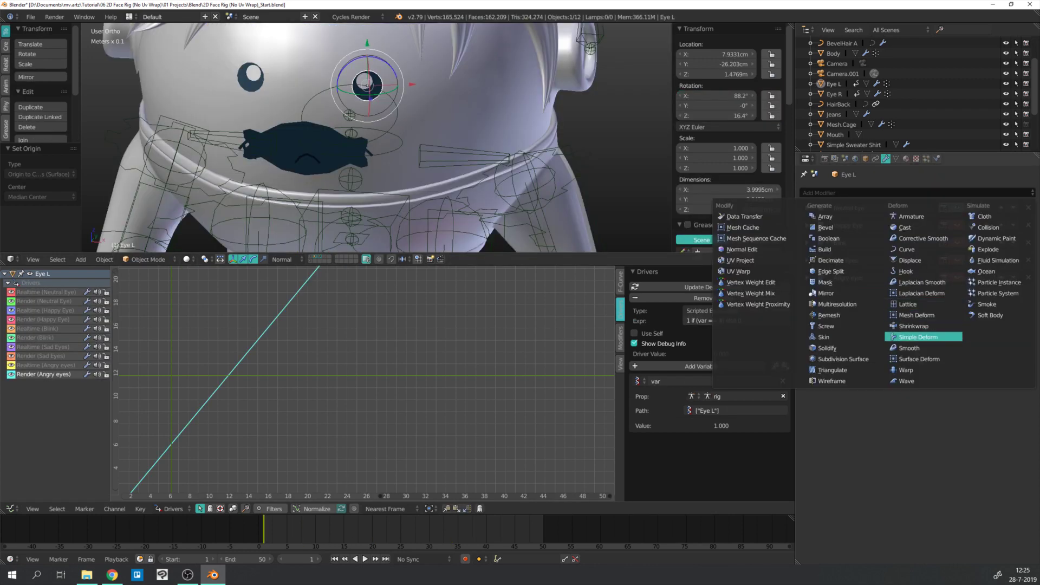
# - Add a Mesh Deform modifier to Eye L targeting Mesh.Cage, enable Dynamic and bind it
pyautogui.click(917, 315)
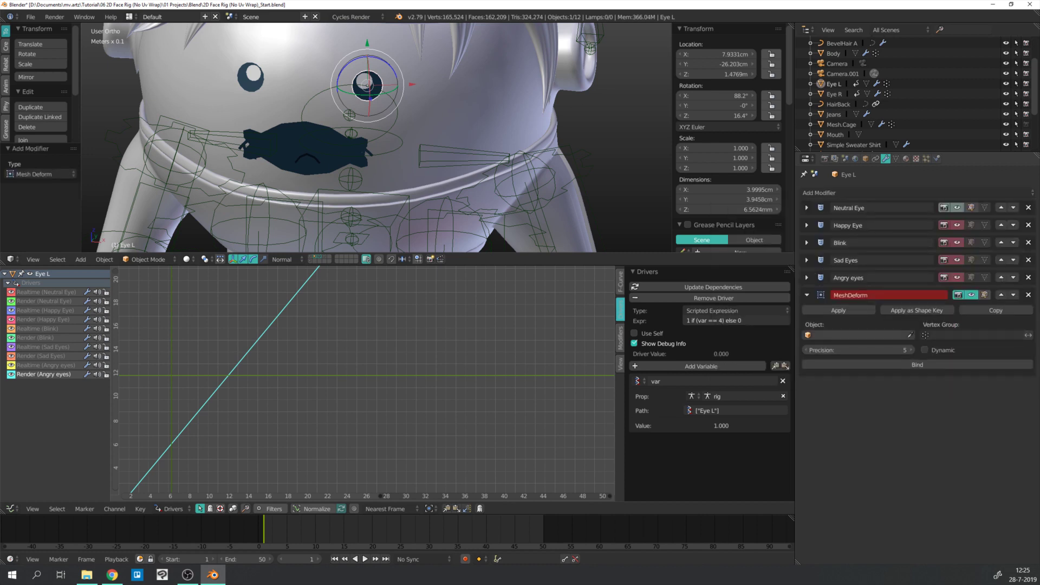
pyautogui.click(859, 335)
pyautogui.write('mesh')
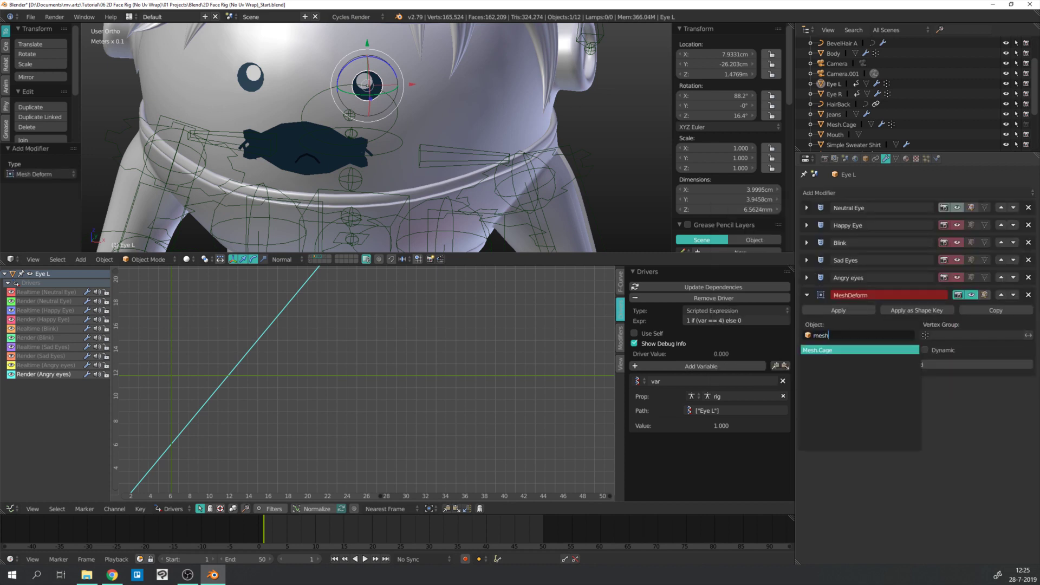
pyautogui.press('Return')
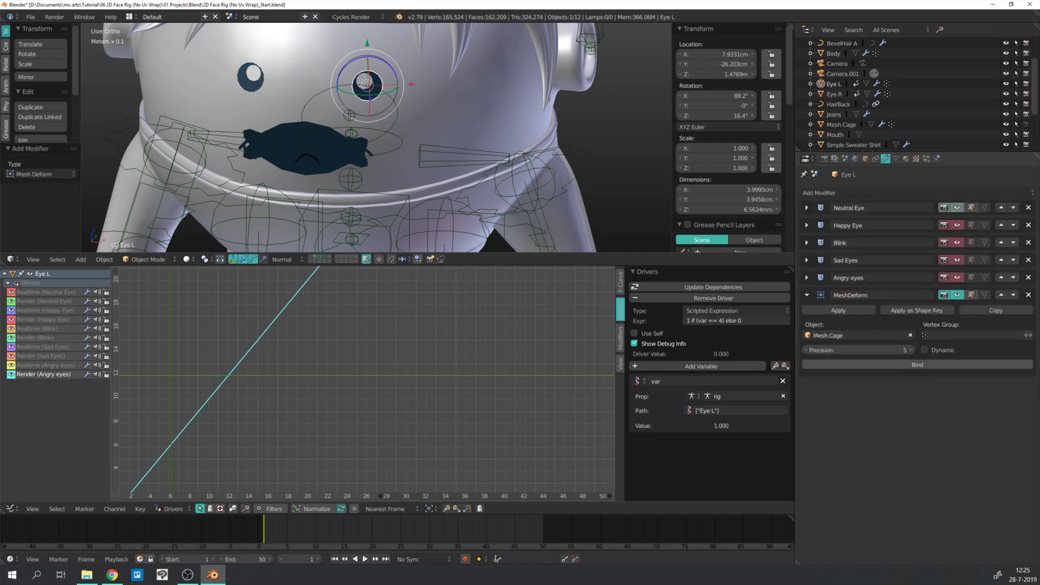
pyautogui.click(924, 350)
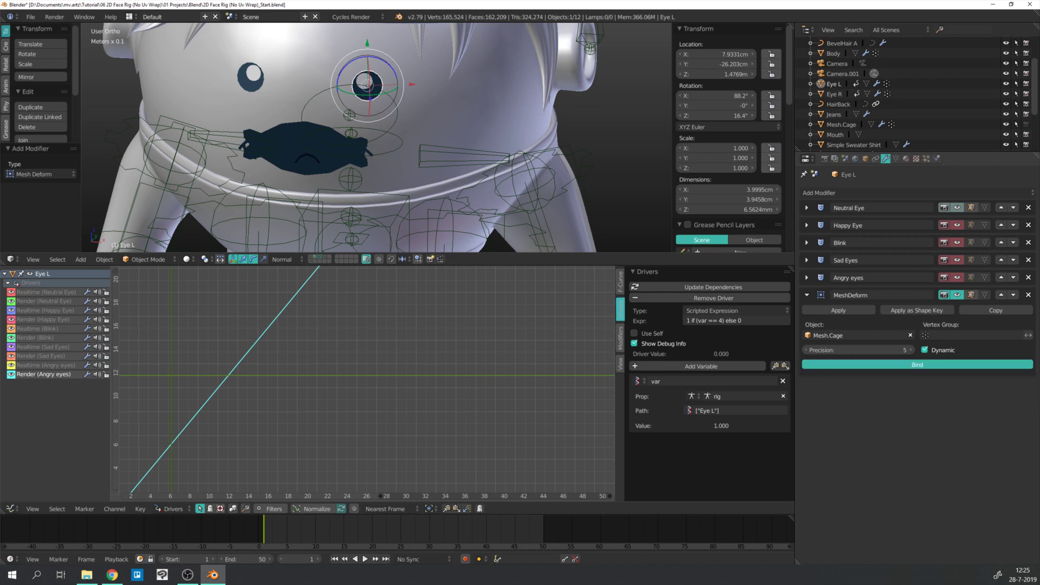
pyautogui.click(918, 365)
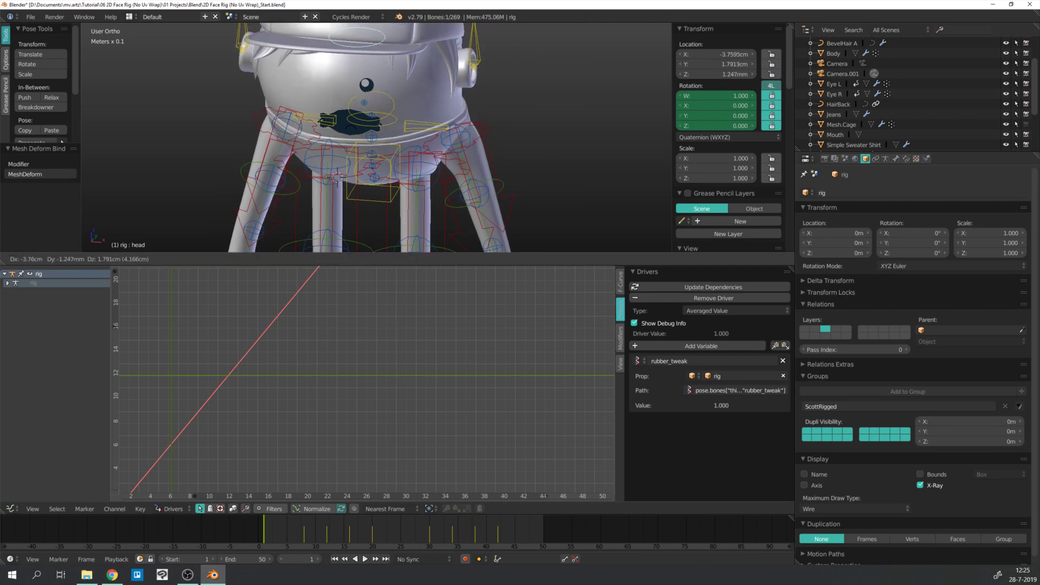
pyautogui.press('Escape')
# - Add a Mesh Deform modifier to Eye R with Mesh.Cage as its object and bind it
pyautogui.scroll(2, 325, 53)
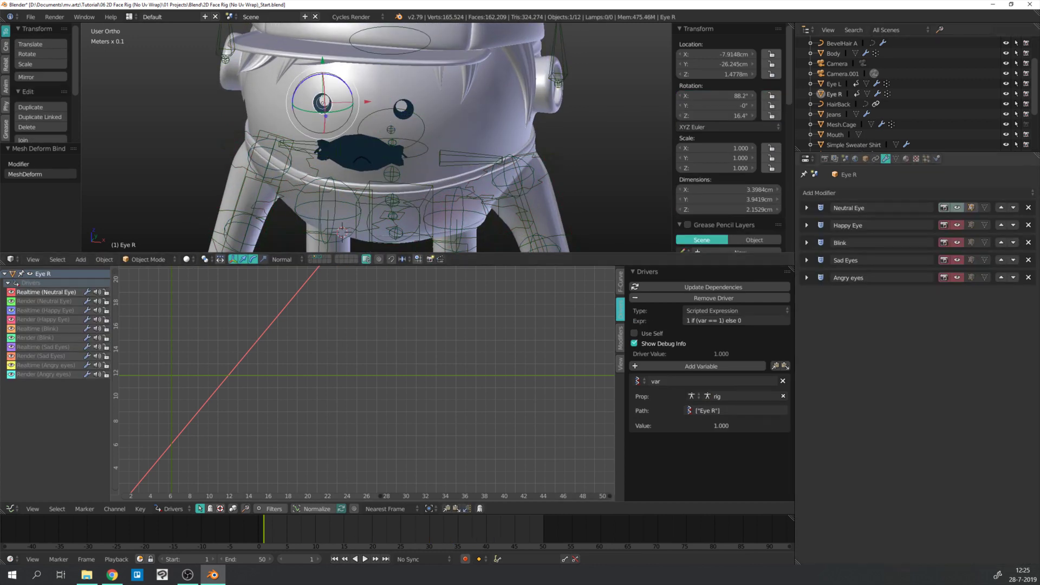
pyautogui.click(916, 193)
pyautogui.click(775, 310)
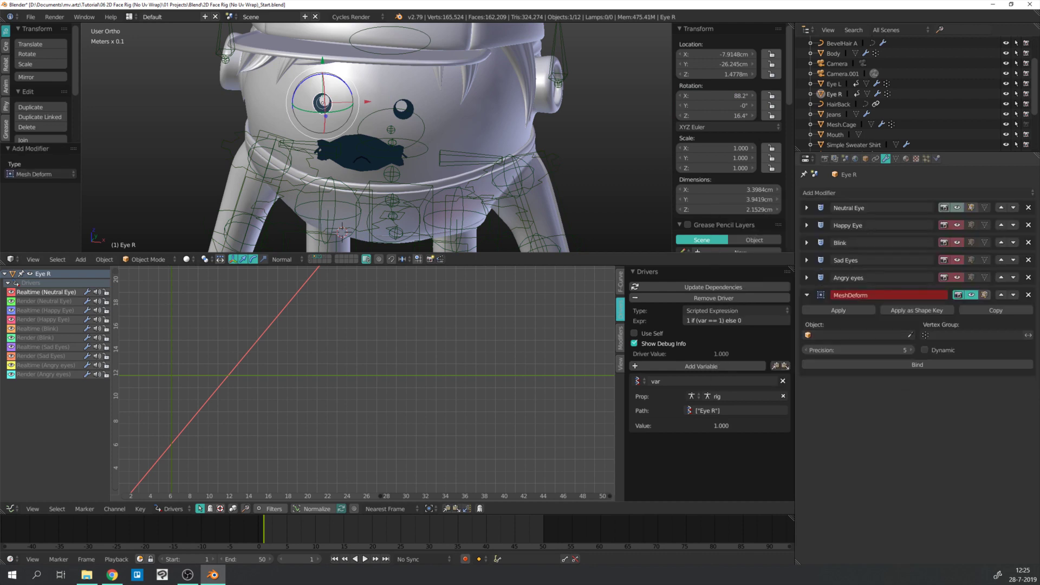
pyautogui.click(862, 334)
pyautogui.write('mesh')
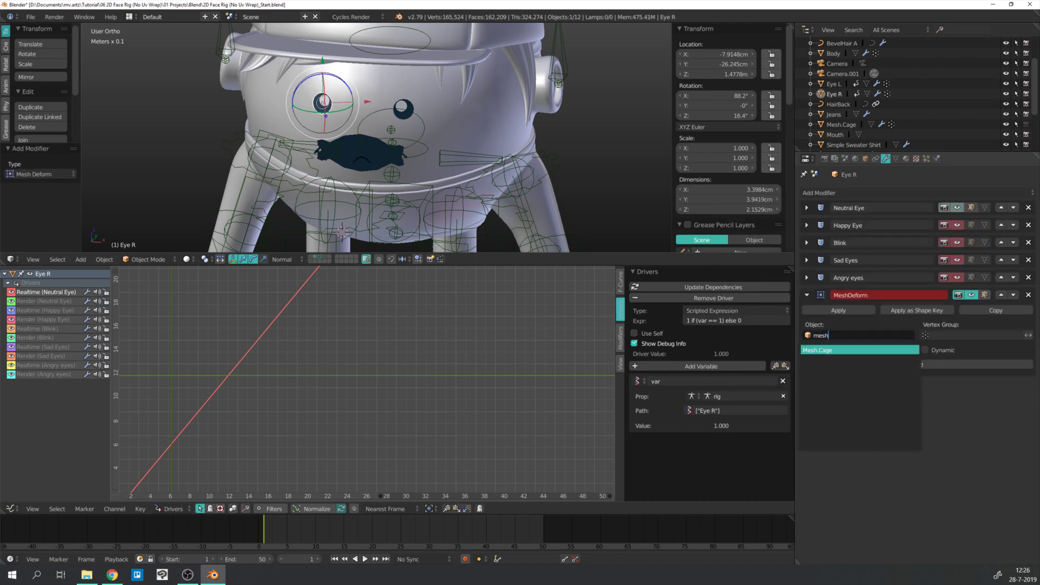
pyautogui.press('Return')
pyautogui.click(918, 364)
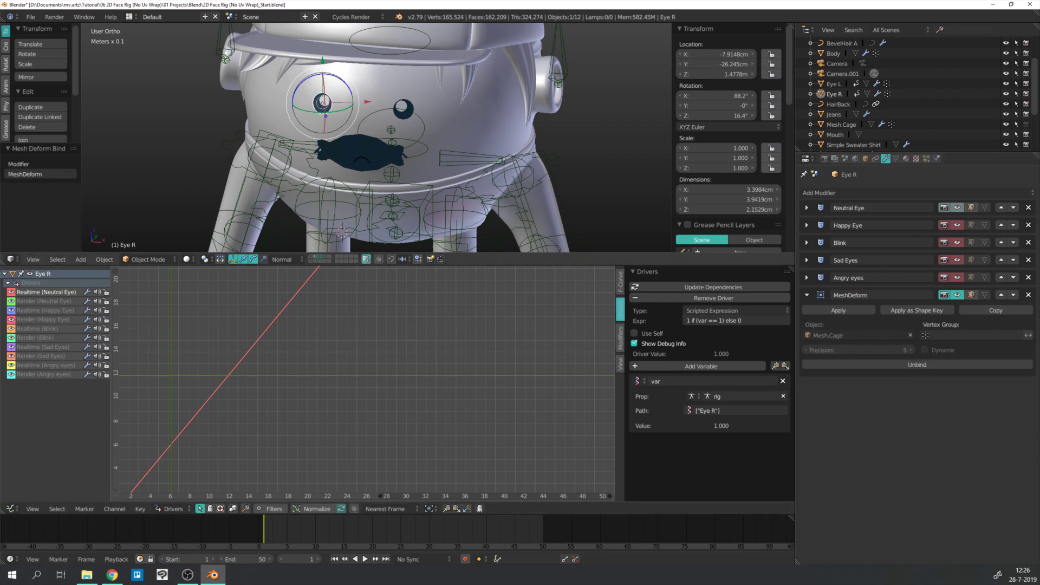
pyautogui.rightClick(404, 109)
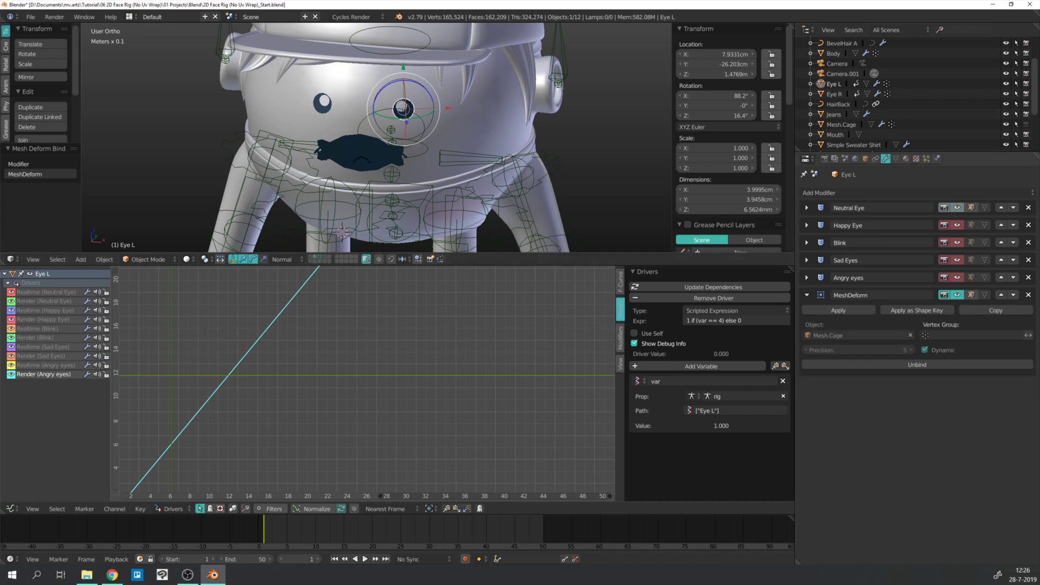
pyautogui.rightClick(323, 103)
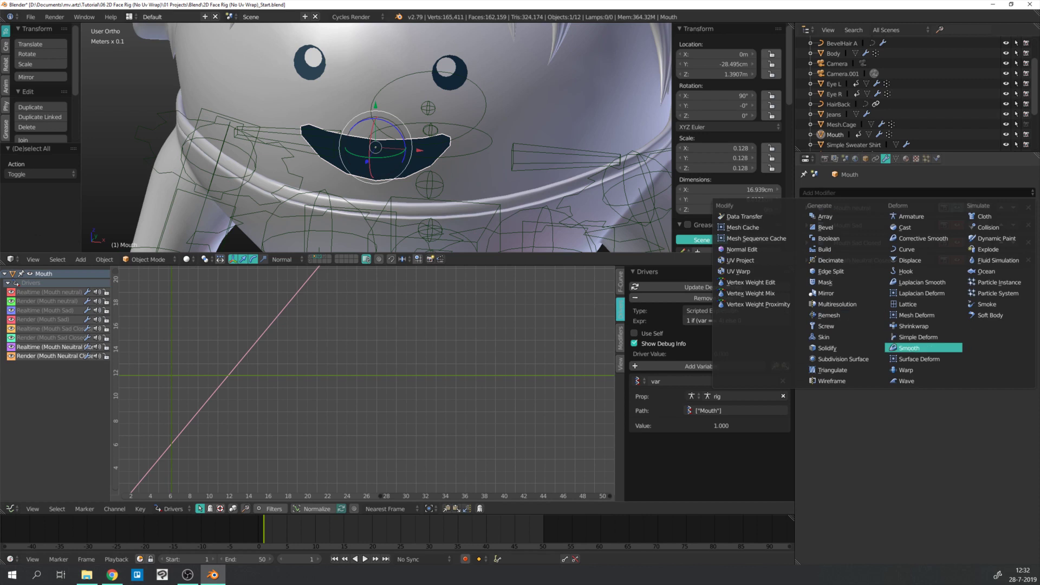
# - Add a Shrinkwrap modifier to the Mouth and pick Body as its target
pyautogui.click(913, 326)
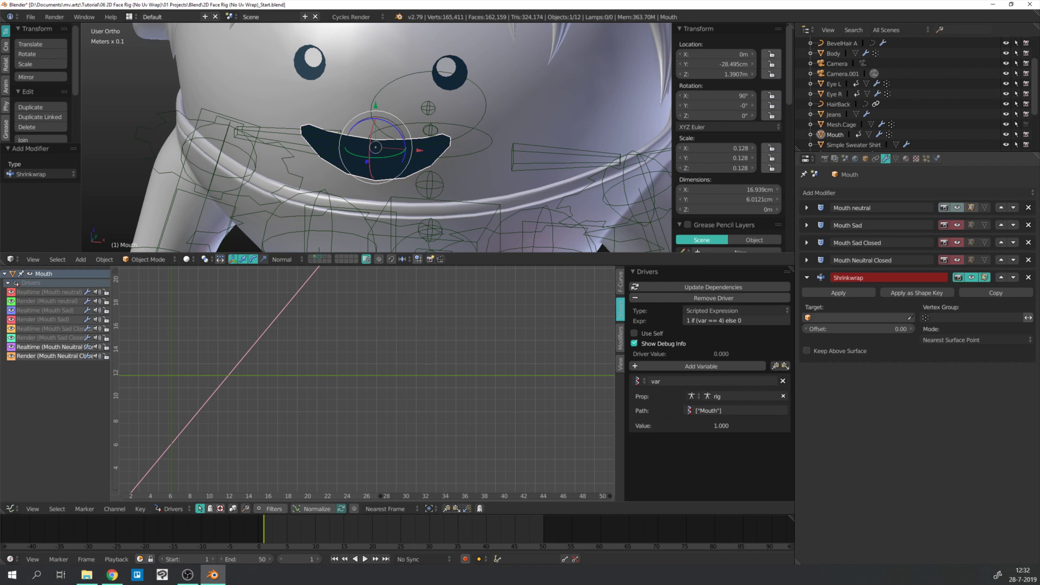
pyautogui.click(859, 318)
pyautogui.press('Escape')
pyautogui.click(859, 318)
pyautogui.press('Escape')
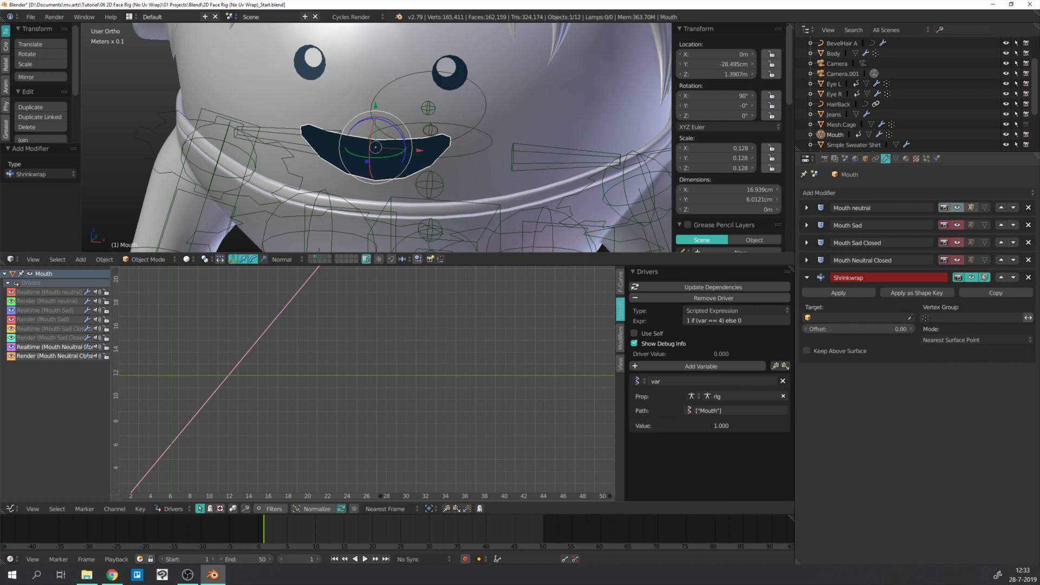
pyautogui.click(536, 79)
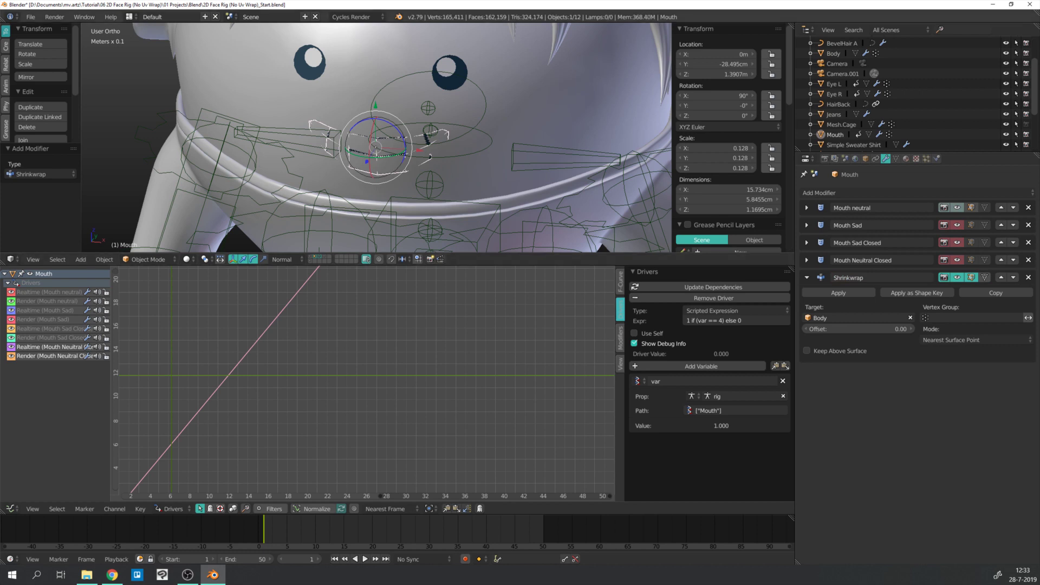
# - Fine-tune the mouth's Shrinkwrap offset so the mouth sits just above the Body surface
pyautogui.hotkey('alt', 'Tab')
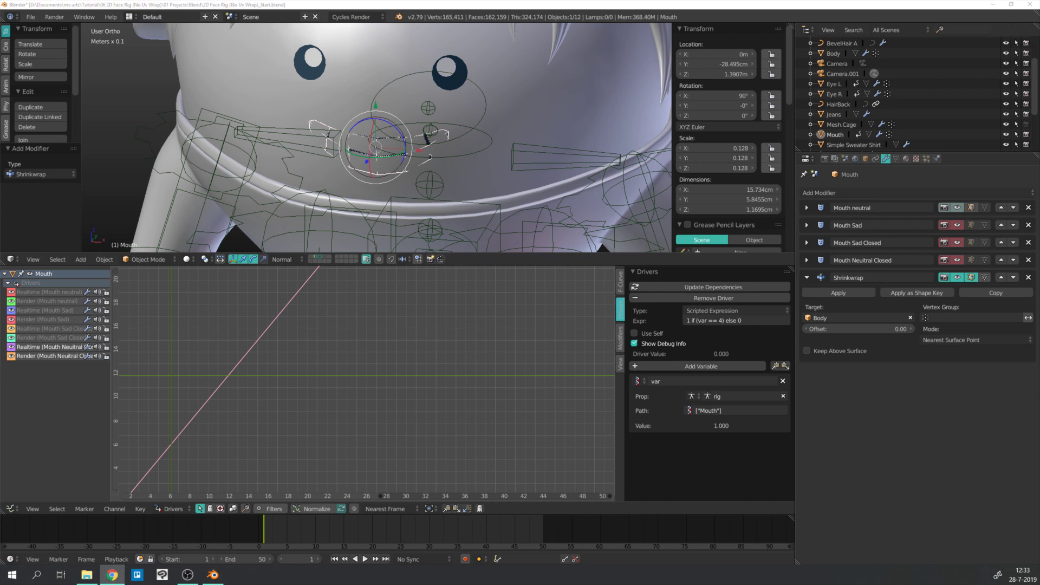
pyautogui.hotkey('alt', 'Tab')
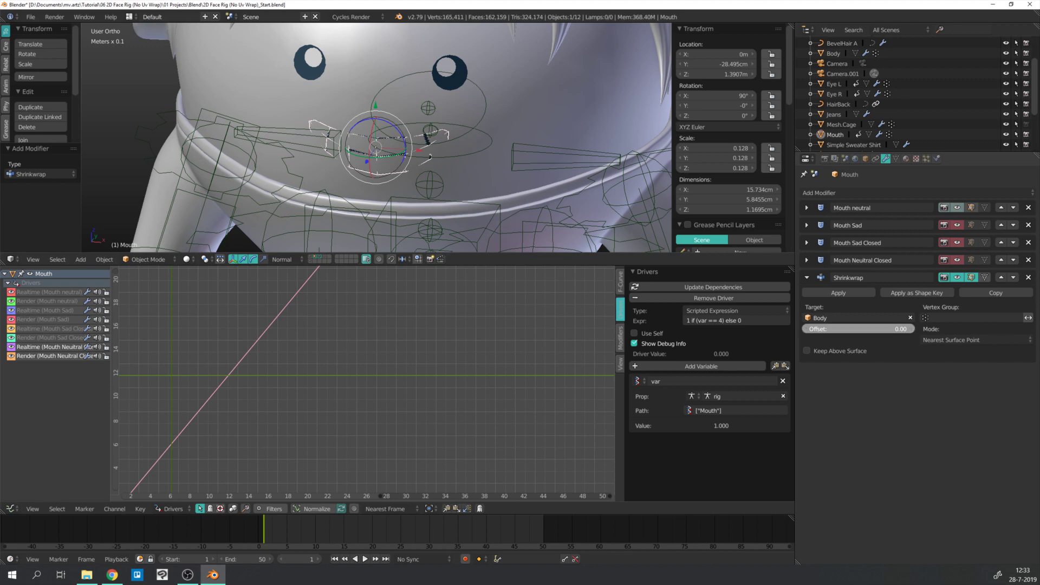
pyautogui.moveTo(858, 329); pyautogui.dragTo(879, 328)
pyautogui.moveTo(412, 146); pyautogui.dragTo(541, 146, button='middle')
pyautogui.moveTo(868, 329); pyautogui.dragTo(860, 329)
pyautogui.click(860, 329)
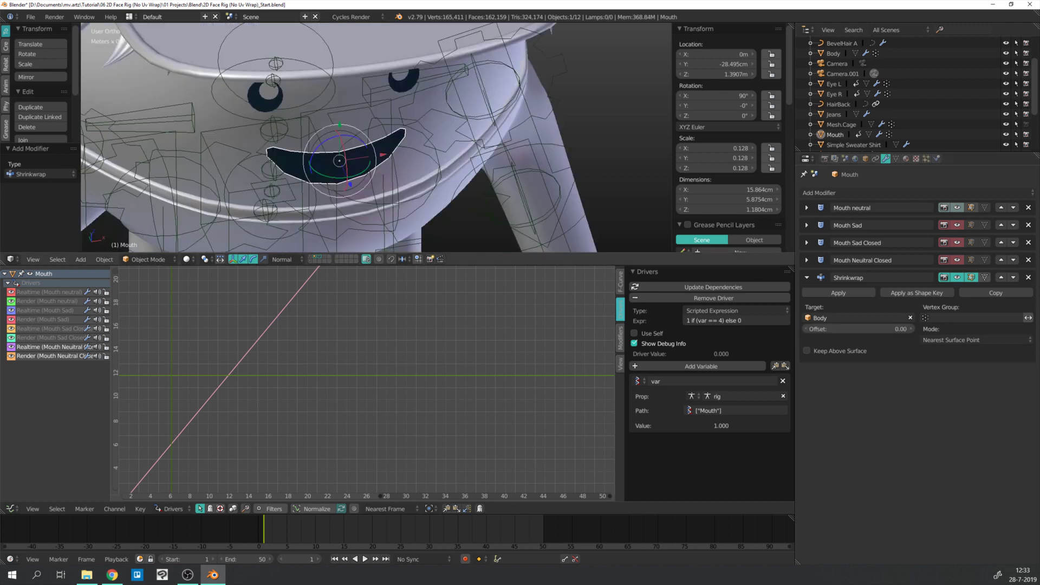
# - Add a Solidify modifier with a thickness of 3 cm to the Mouth
pyautogui.moveTo(358, 151); pyautogui.dragTo(391, 149, button='middle')
pyautogui.click(916, 193)
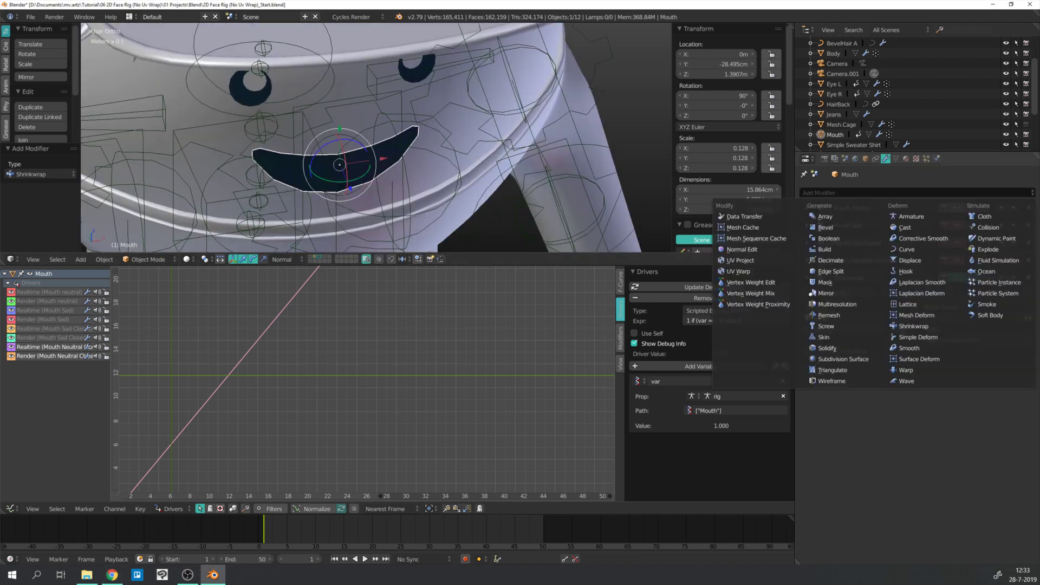
pyautogui.click(844, 347)
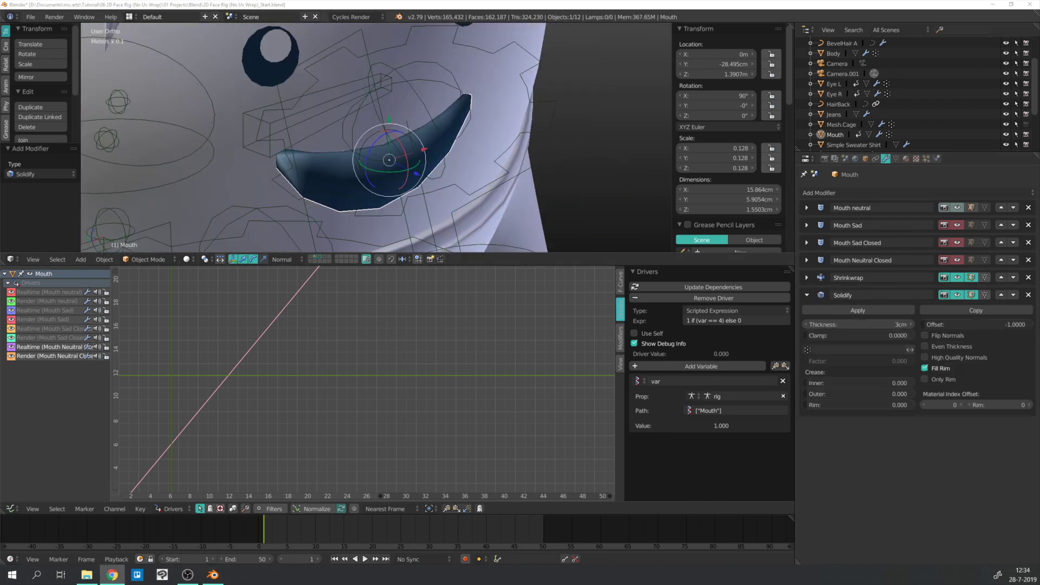
pyautogui.click(807, 295)
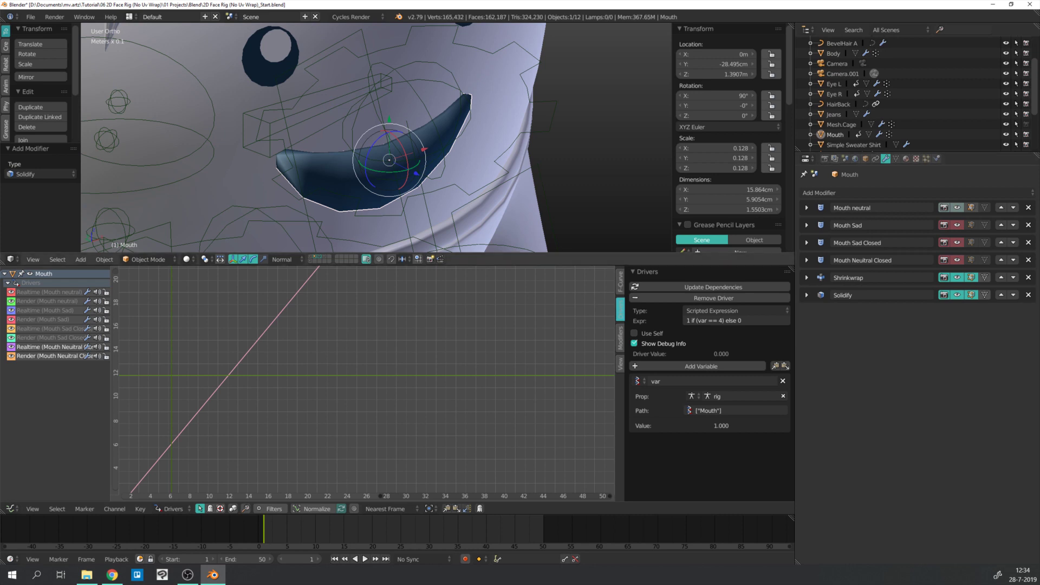
# - Add a level 2 Subdivision Surface modifier to the Mouth
pyautogui.hotkey('ctrl', '2')
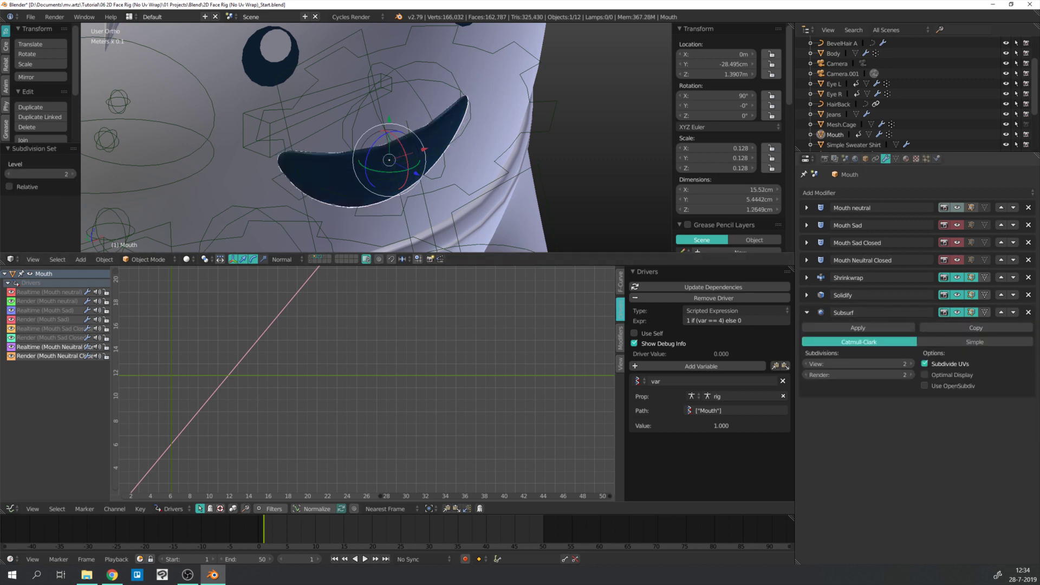
pyautogui.click(807, 312)
pyautogui.moveTo(423, 168); pyautogui.dragTo(348, 147, button='middle')
pyautogui.scroll(1, 376, 137)
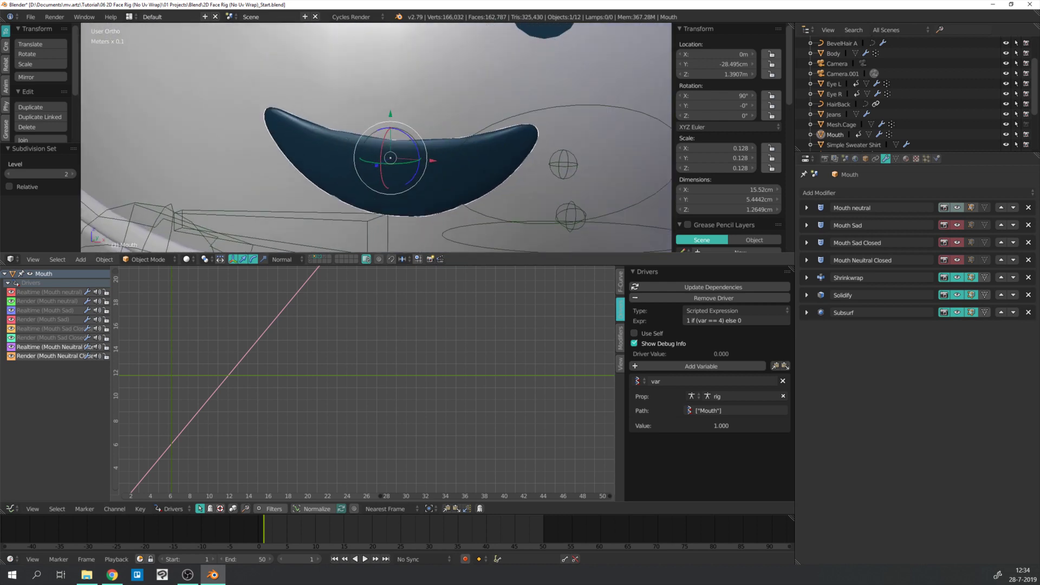
# - Add a Bevel modifier to the Mouth and place it above Subsurf in the modifier stack
pyautogui.moveTo(346, 135); pyautogui.dragTo(436, 147, button='middle')
pyautogui.press('a')
pyautogui.scroll(3, 401, 137)
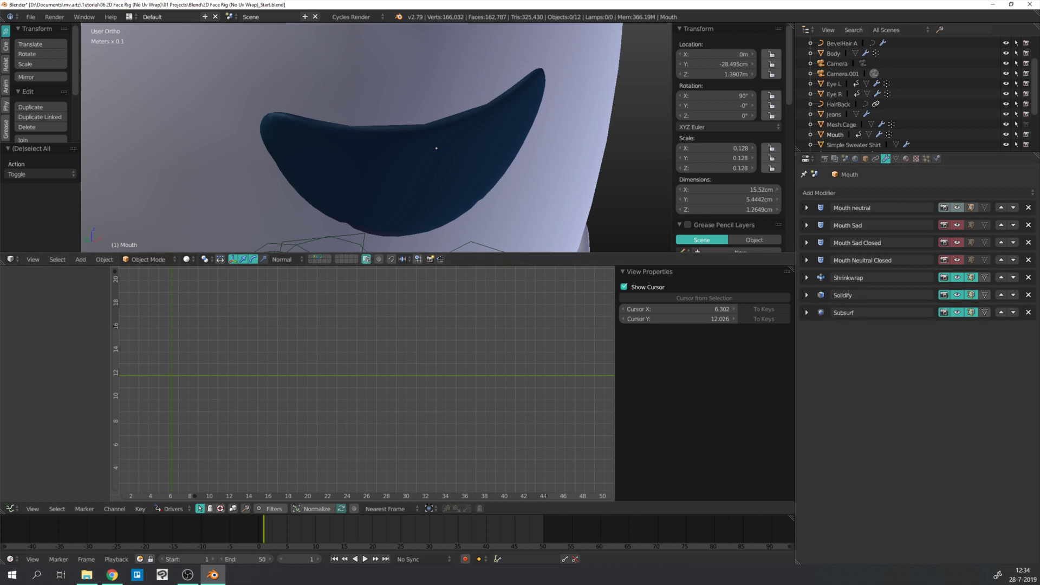
pyautogui.press('KP_0')
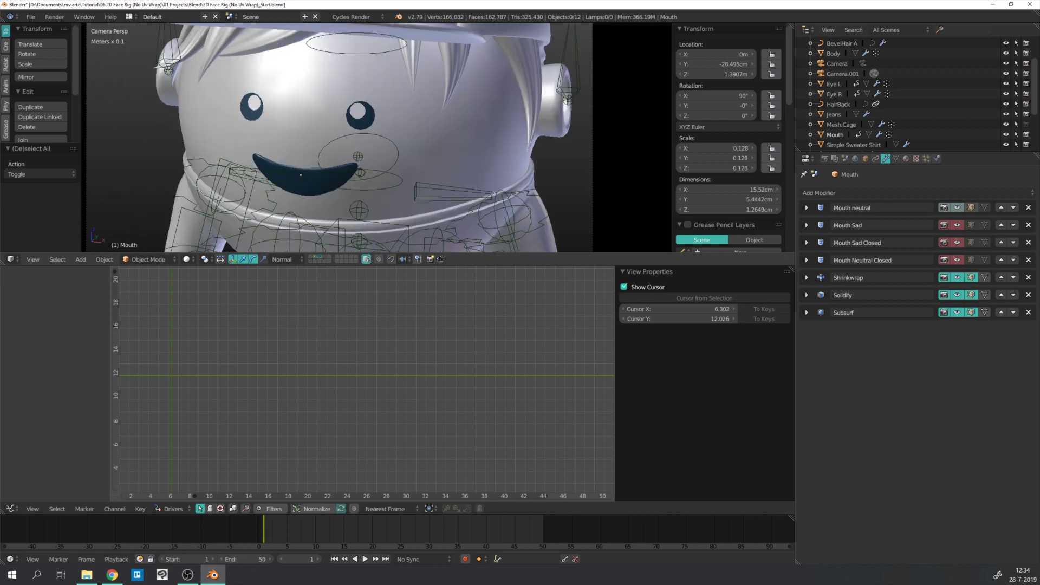
pyautogui.scroll(4, 329, 168)
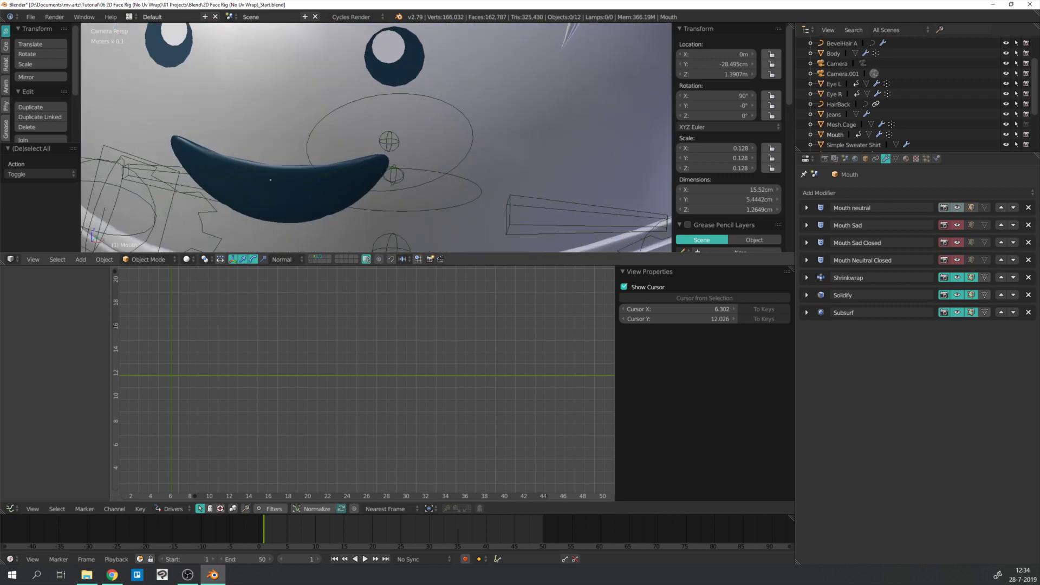
pyautogui.click(834, 193)
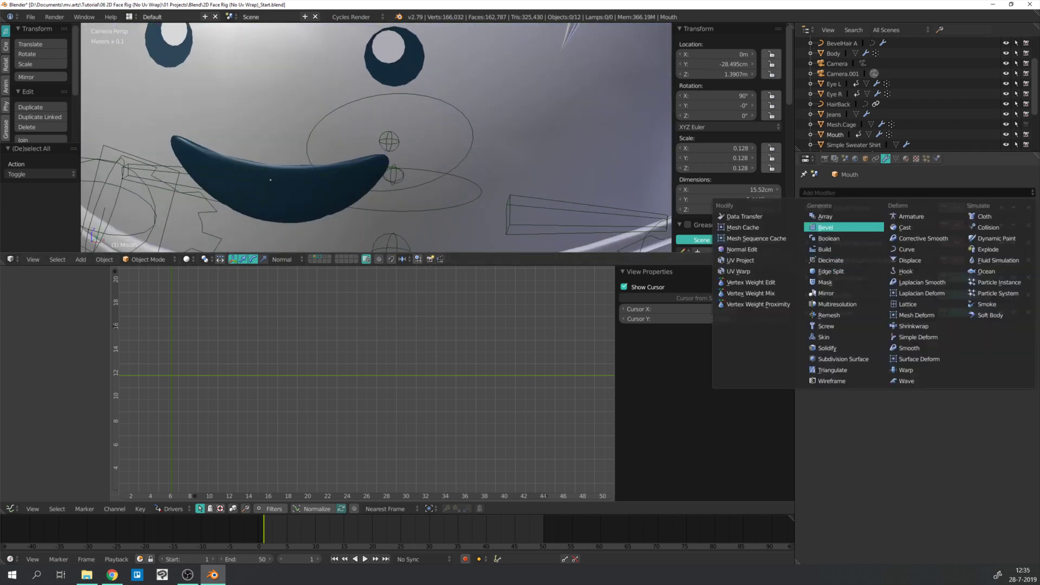
pyautogui.click(837, 227)
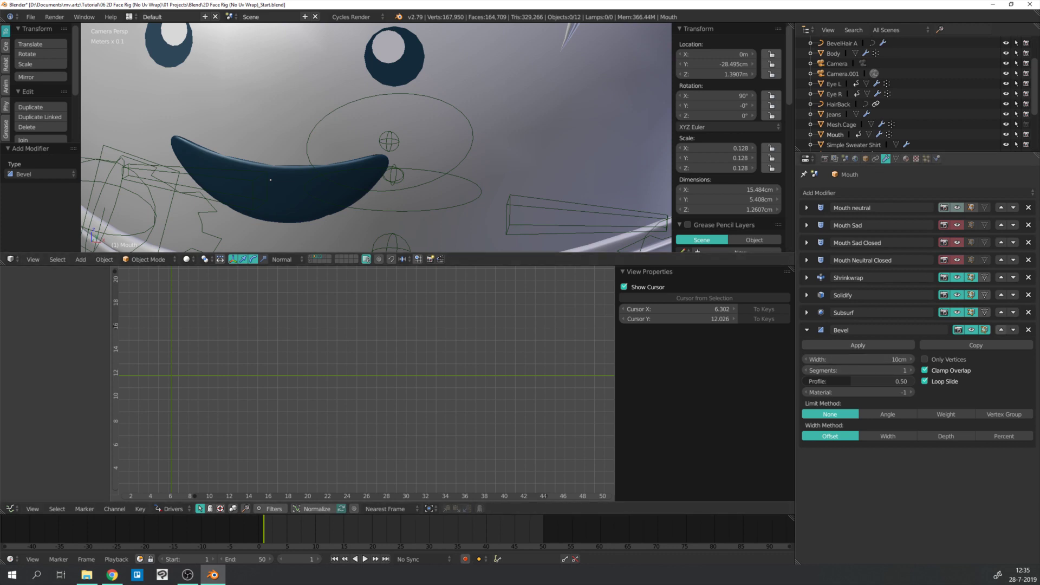
pyautogui.click(1001, 330)
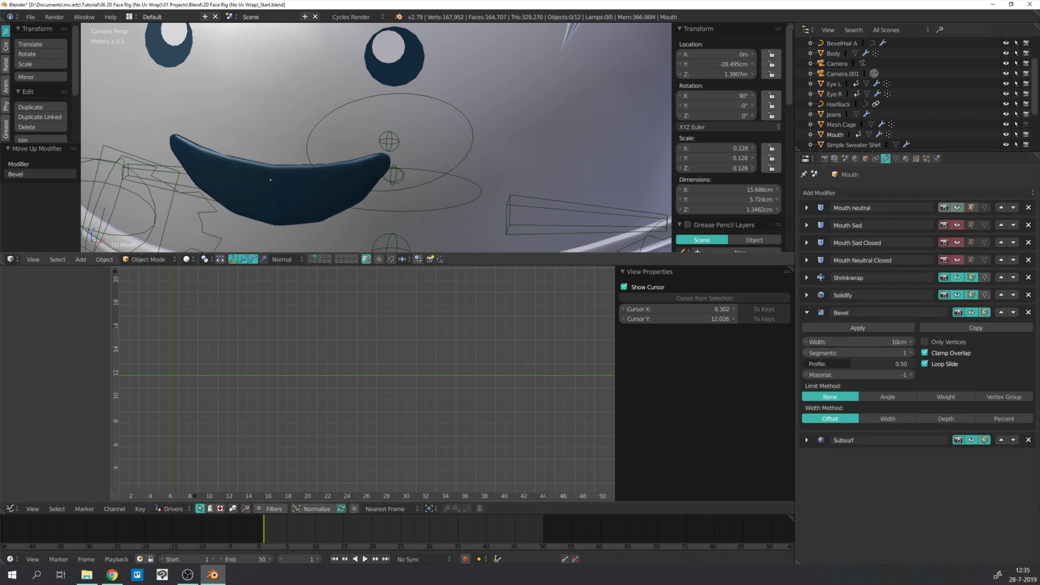
pyautogui.keyDown('shift'); pyautogui.moveTo(283, 185); pyautogui.dragTo(301, 166, button='middle'); pyautogui.keyUp('shift')
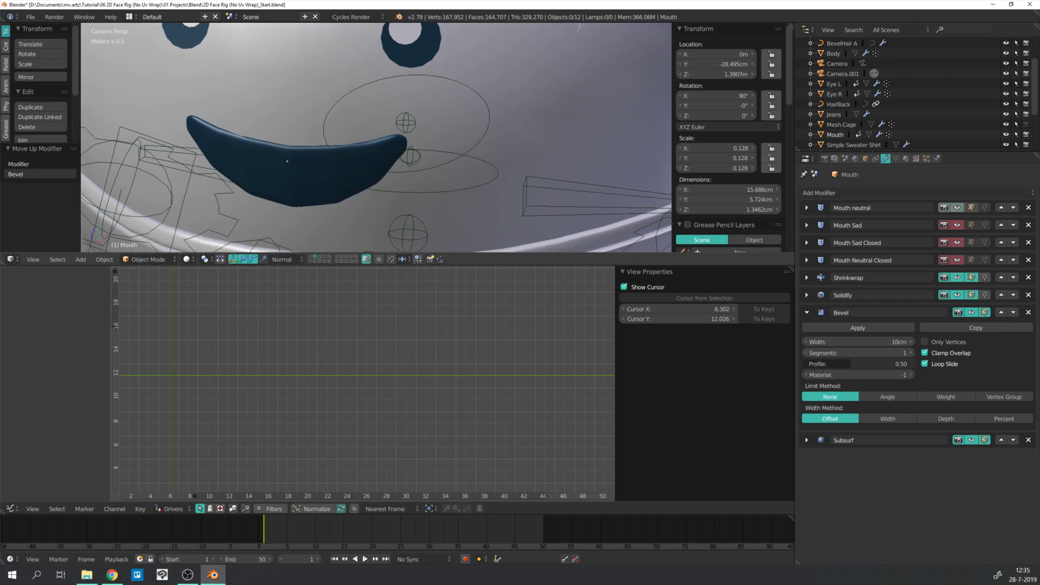
pyautogui.scroll(-1, 301, 165)
# - Limit the Mouth's Bevel by angle at 45° and set its segments to 2
pyautogui.click(918, 193)
pyautogui.click(887, 398)
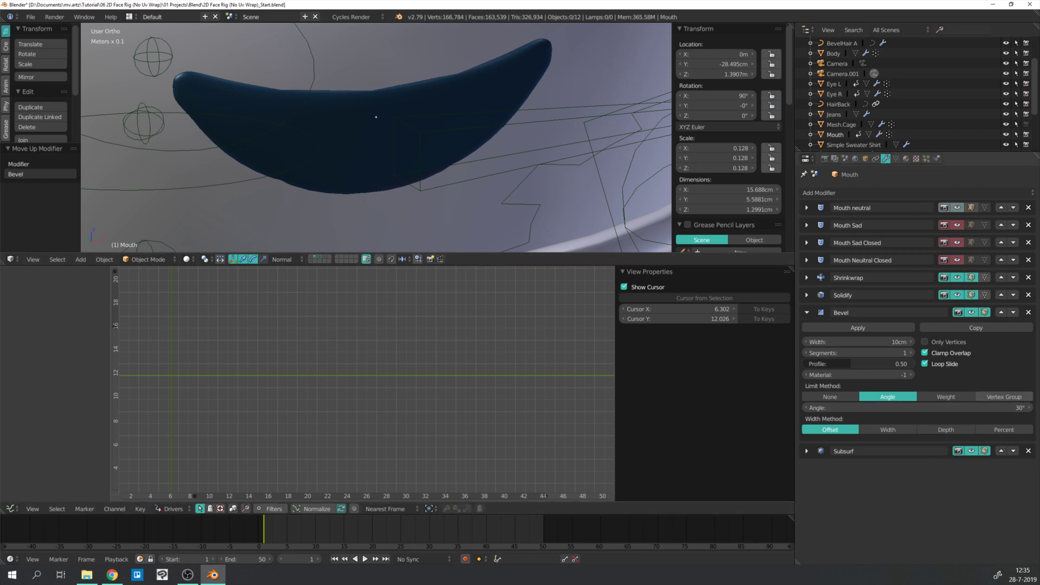
pyautogui.click(1002, 408)
pyautogui.write('45')
pyautogui.press('Return')
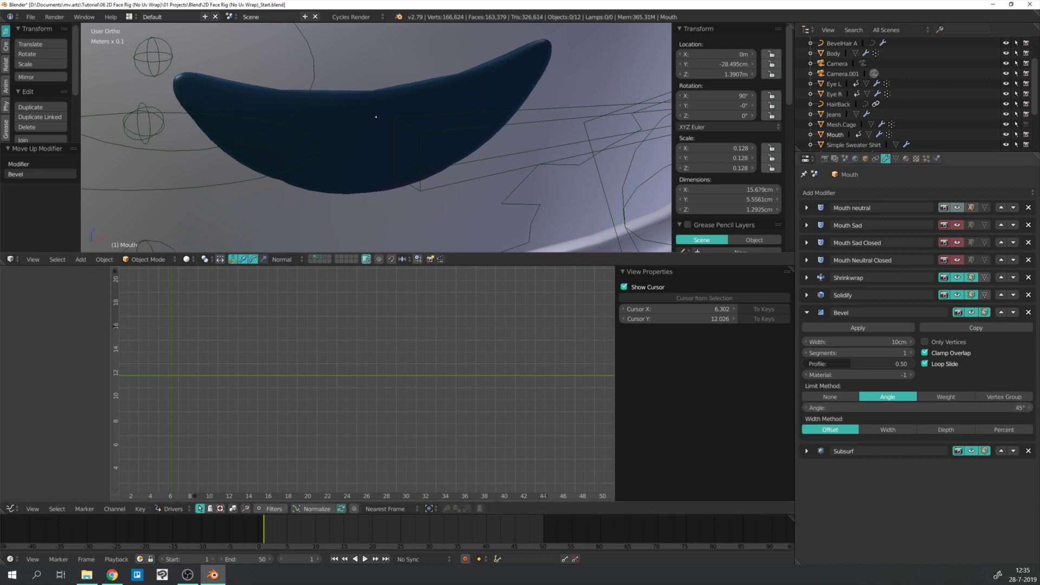
pyautogui.click(912, 353)
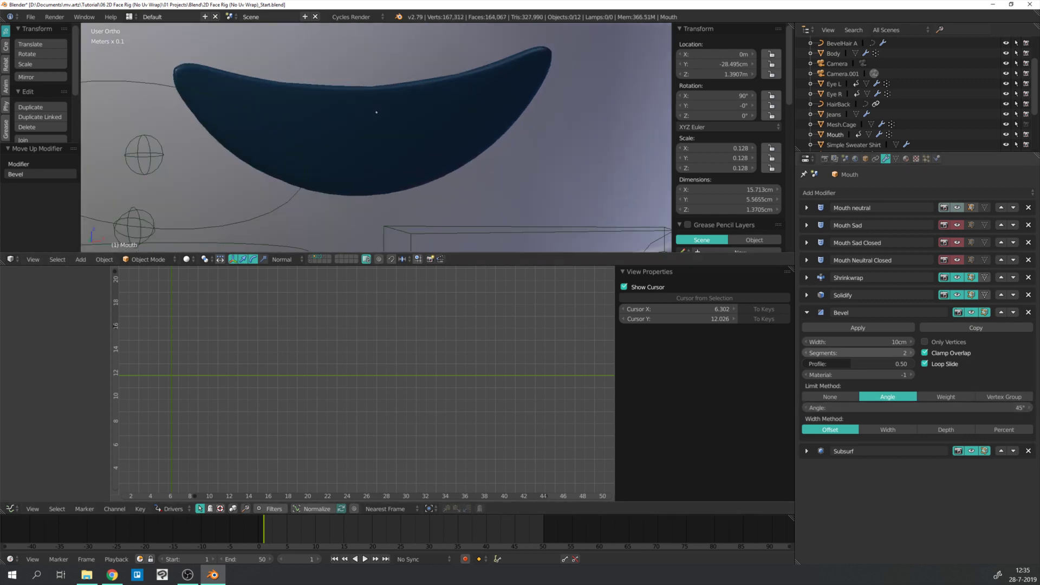
# - Set the angle limit of the Mouth's Bevel modifier to 75°
pyautogui.moveTo(390, 141)
pyautogui.mouseDown(button='middle')
pyautogui.moveTo(479, 142)
pyautogui.moveTo(379, 141)
pyautogui.mouseUp(button='middle')
pyautogui.click(889, 407)
pyautogui.write('75')
pyautogui.press('Return')
pyautogui.press('z')
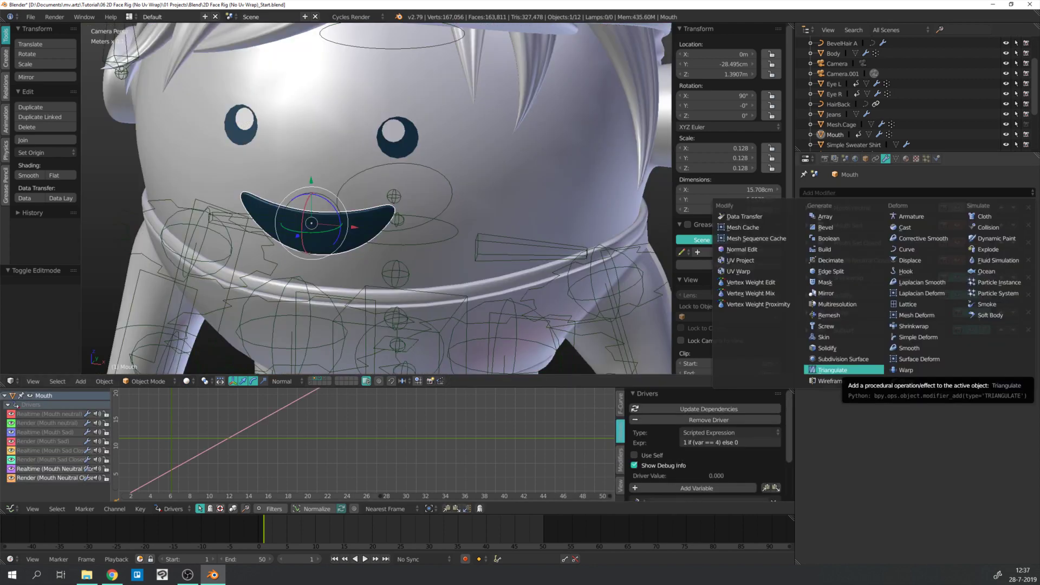
# - Add a Mesh Deform modifier to the Mouth and move it to the very start of the modifier stack
pyautogui.click(917, 314)
pyautogui.click(806, 348)
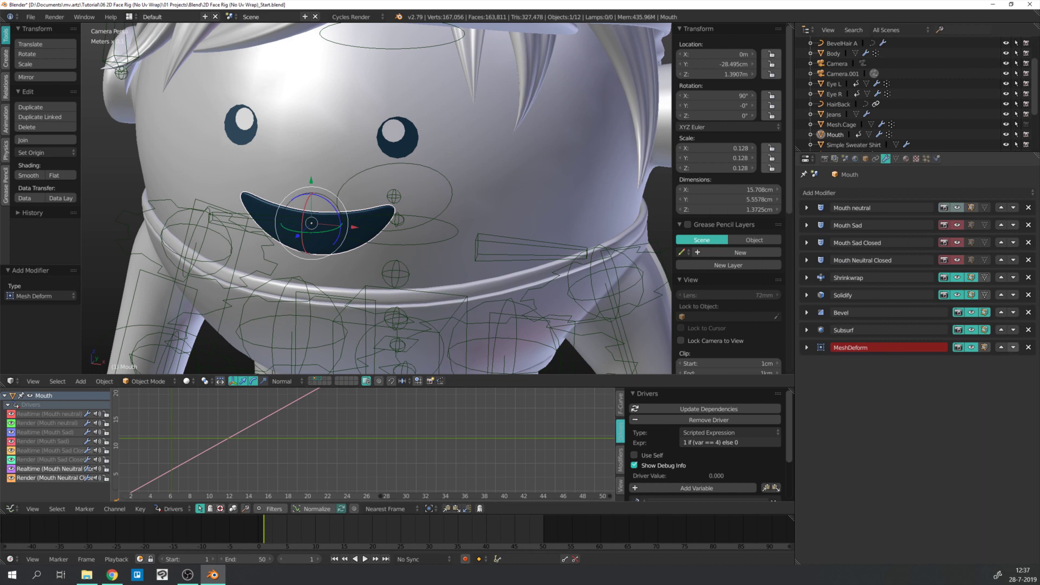
pyautogui.click(1001, 347)
pyautogui.click(1001, 330)
pyautogui.click(1002, 313)
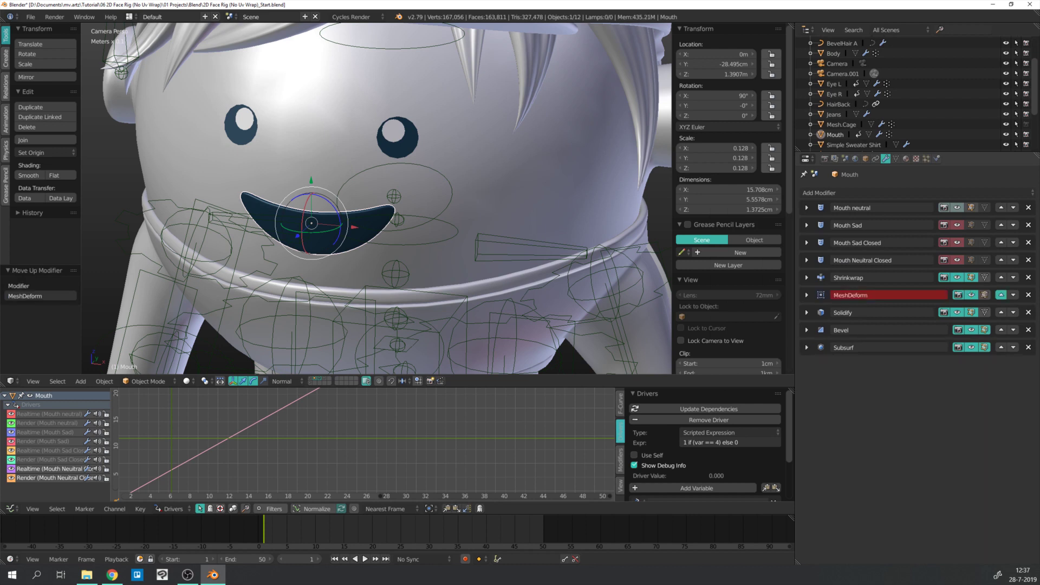
pyautogui.click(1001, 295)
pyautogui.click(1002, 278)
pyautogui.click(1001, 261)
pyautogui.click(1002, 243)
pyautogui.click(1001, 225)
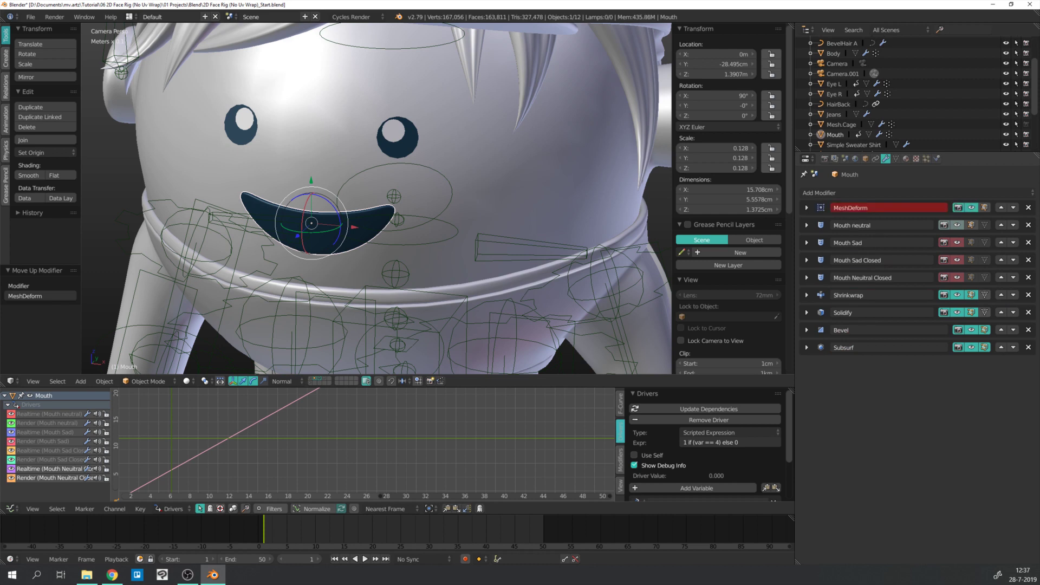
# - Bind the Mouth's Mesh Deform to Mesh.Cage and play the rig animation to check how the mouth follows the head
pyautogui.click(807, 208)
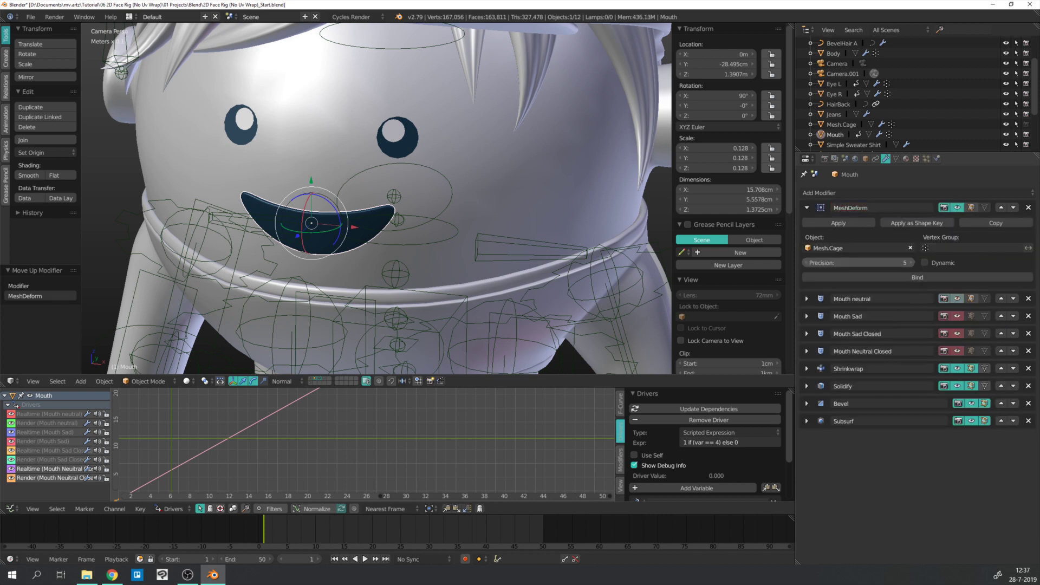
pyautogui.click(917, 277)
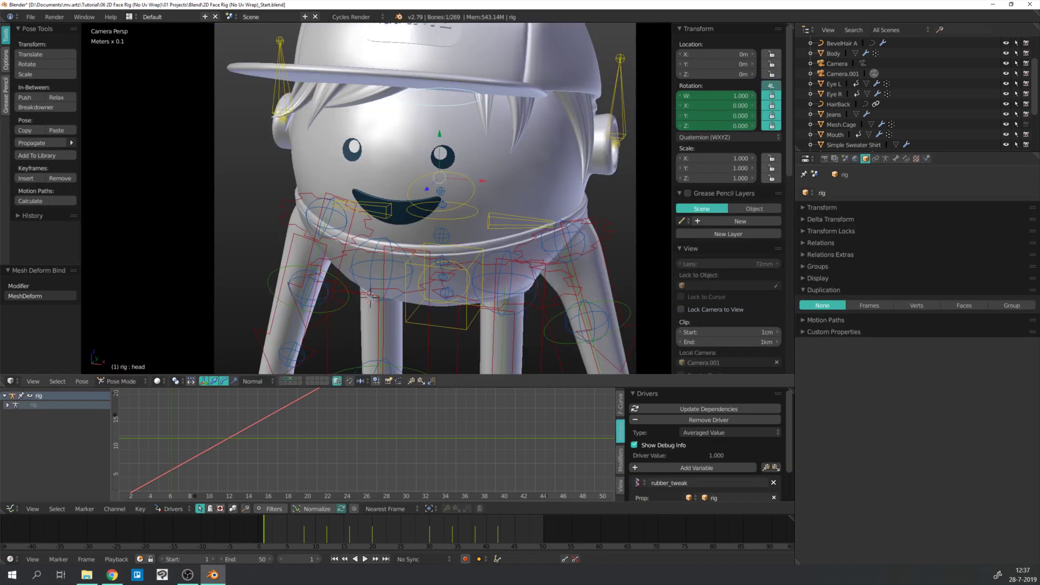
pyautogui.hotkey('alt', 'a')
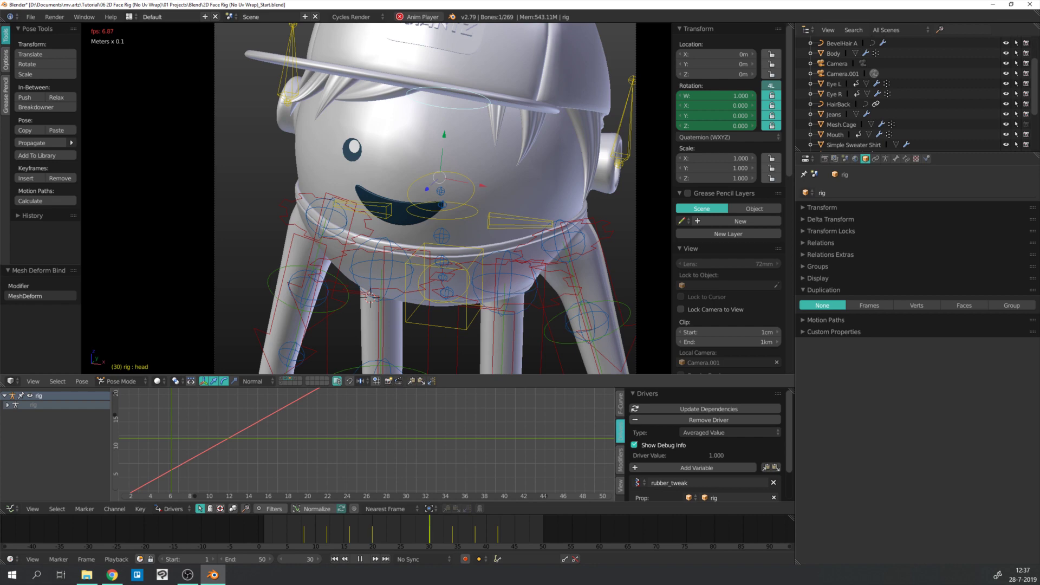
pyautogui.press('Escape')
# - Add a Shrinkwrap modifier to Eye L with Body as its target
pyautogui.scroll(2, 434, 179)
pyautogui.rightClick(485, 160)
pyautogui.click(862, 193)
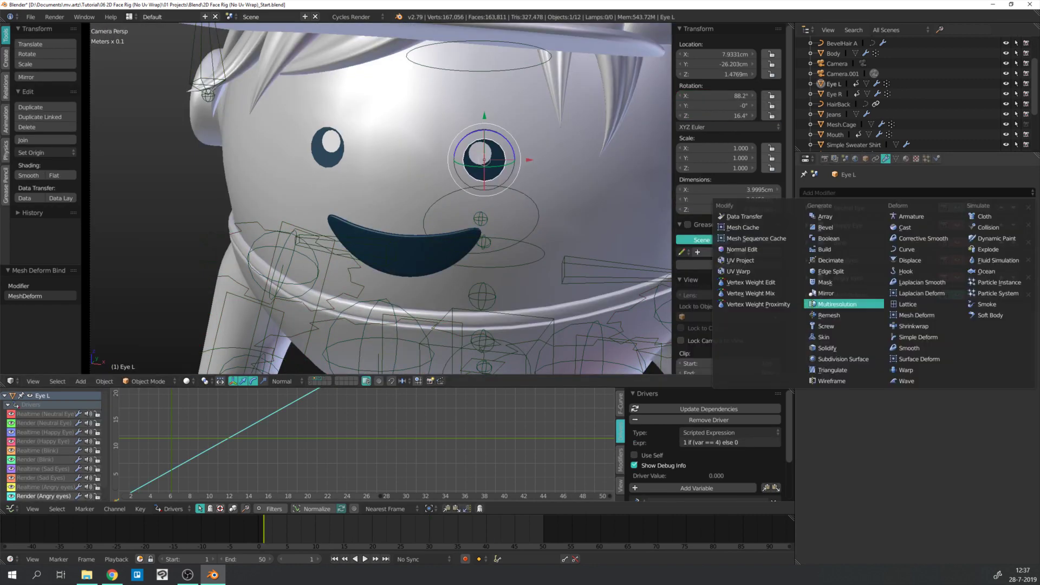
pyautogui.click(913, 326)
pyautogui.click(856, 353)
pyautogui.click(835, 411)
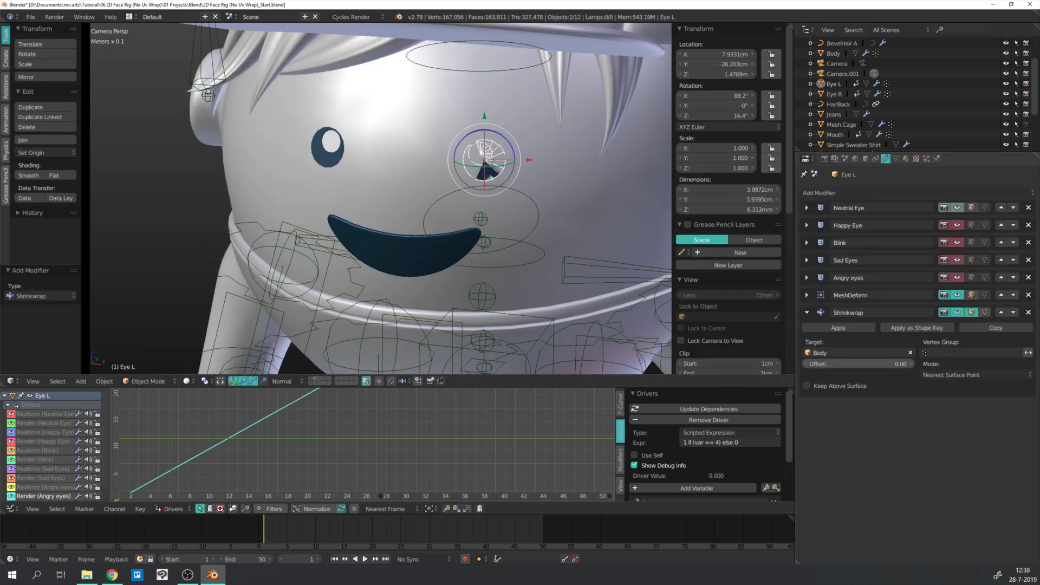
# - Set the offset of Eye L's Shrinkwrap modifier to 0.003
pyautogui.click(859, 365)
pyautogui.write('0.003')
pyautogui.press('Return')
pyautogui.scroll(3, 433, 190)
pyautogui.moveTo(412, 201); pyautogui.dragTo(433, 217, button='middle')
pyautogui.scroll(-3, 380, 200)
pyautogui.click(807, 313)
# - Add a Solidify modifier and a level 2 Subdivision Surface modifier to Eye L
pyautogui.click(862, 192)
pyautogui.click(830, 348)
pyautogui.click(807, 330)
pyautogui.hotkey('ctrl', '2')
pyautogui.click(845, 193)
pyautogui.click(840, 348)
pyautogui.click(807, 347)
pyautogui.click(1028, 364)
# - Add a Bevel modifier to Eye L and place it above Subsurf in the modifier stack
pyautogui.click(845, 193)
pyautogui.click(826, 228)
pyautogui.click(1001, 365)
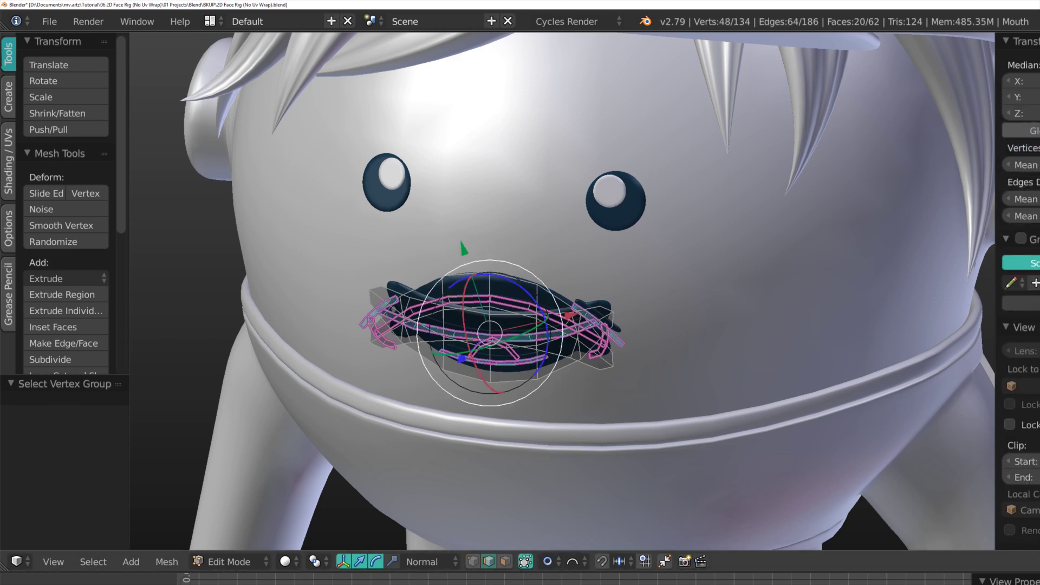
# - Hide all mouth geometry except the selected smile shape, switch to vertex selection and clear the selection
pyautogui.hotkey('shift', 'h')
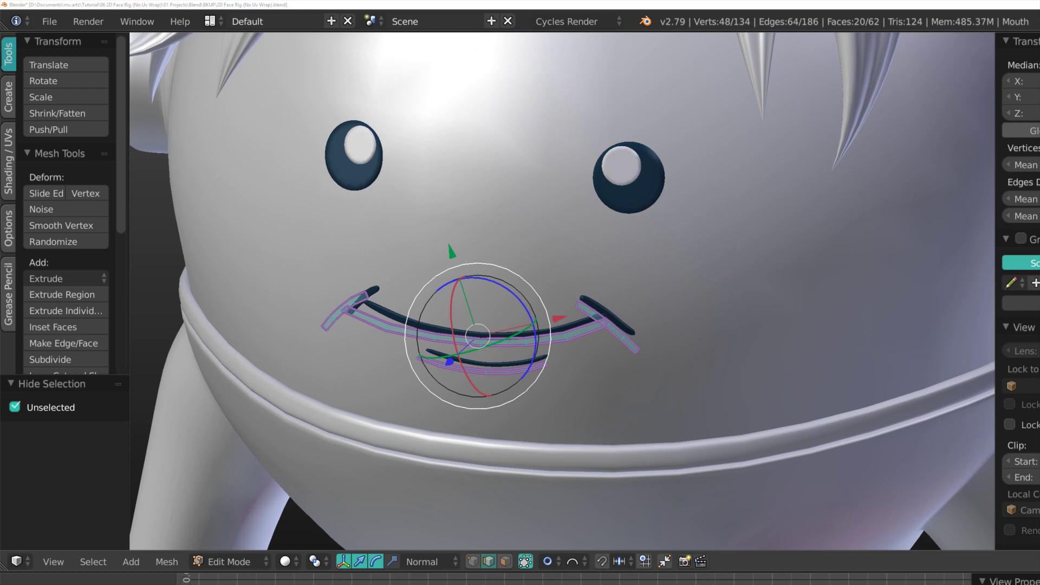
pyautogui.hotkey('ctrl', 'Tab')
pyautogui.press('Return')
pyautogui.press('a')
pyautogui.press('v')
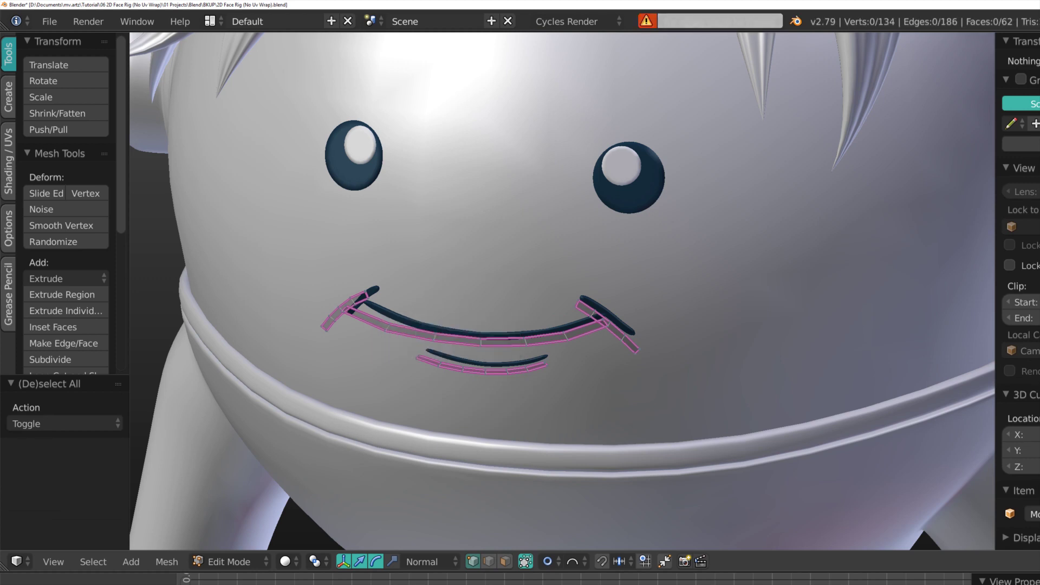
# - Select the vertices at the middle of the smile lines and move them along Z with proportional editing
pyautogui.press('b')
pyautogui.moveTo(470, 325); pyautogui.dragTo(496, 384)
pyautogui.press('g')
pyautogui.press('z')
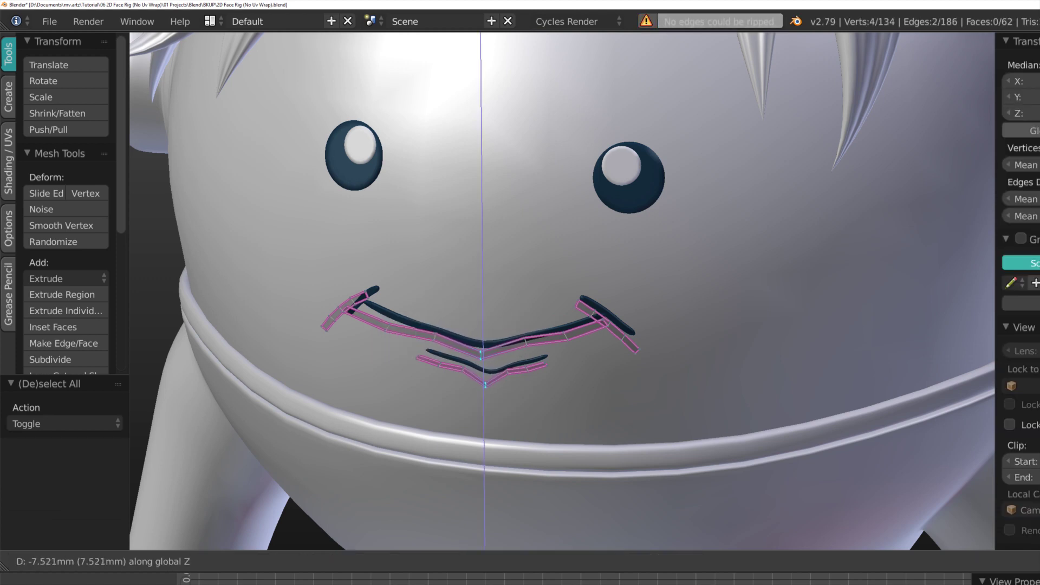
pyautogui.press('Escape')
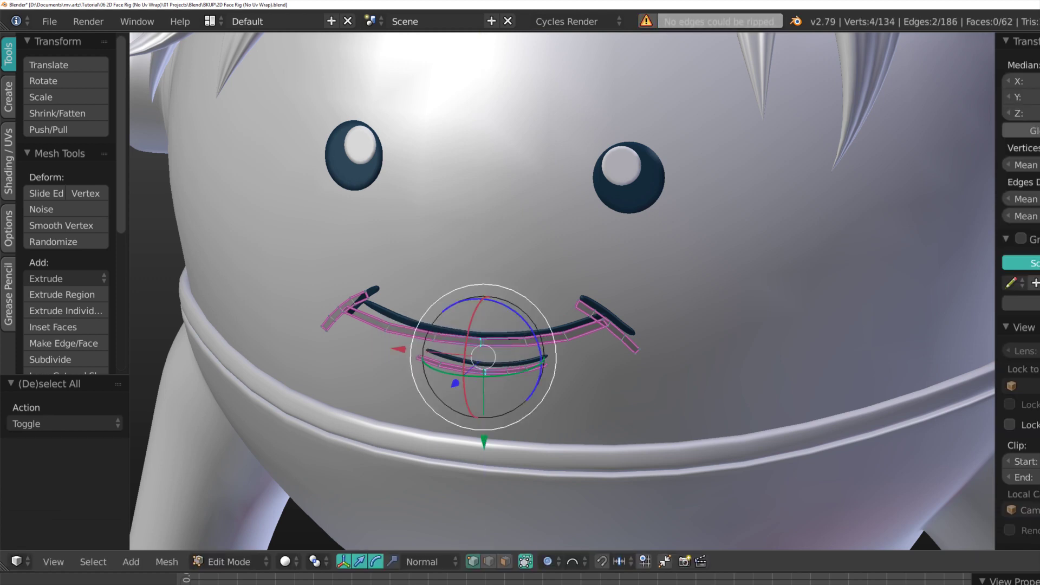
pyautogui.press('g')
pyautogui.press('z')
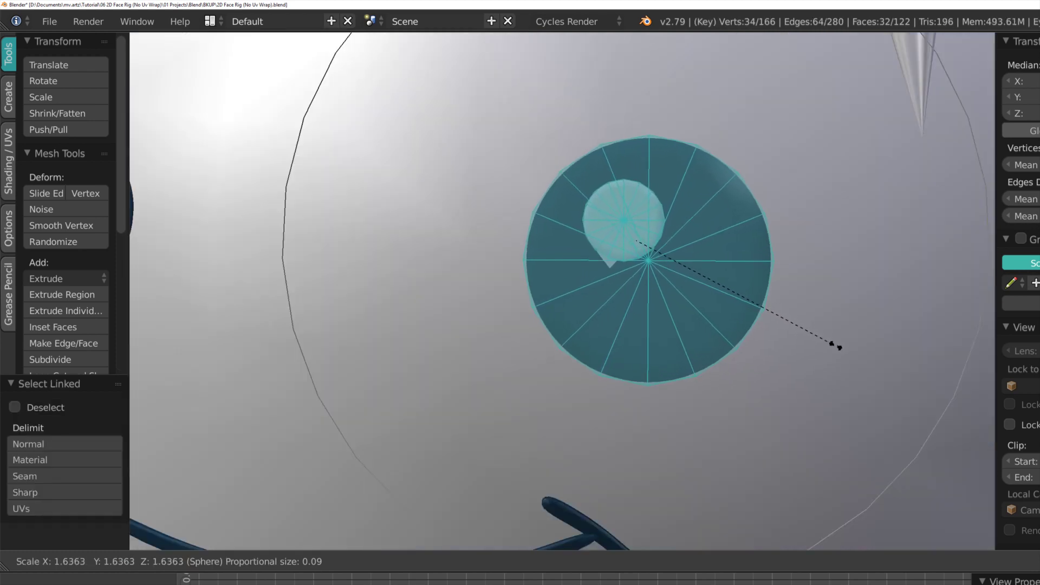
# - Scale the selected eye mesh of Eye L up by about 1.64, then leave Edit Mode and deselect everything
pyautogui.click(840, 348)
pyautogui.scroll(-5, 840, 348)
pyautogui.press('Tab')
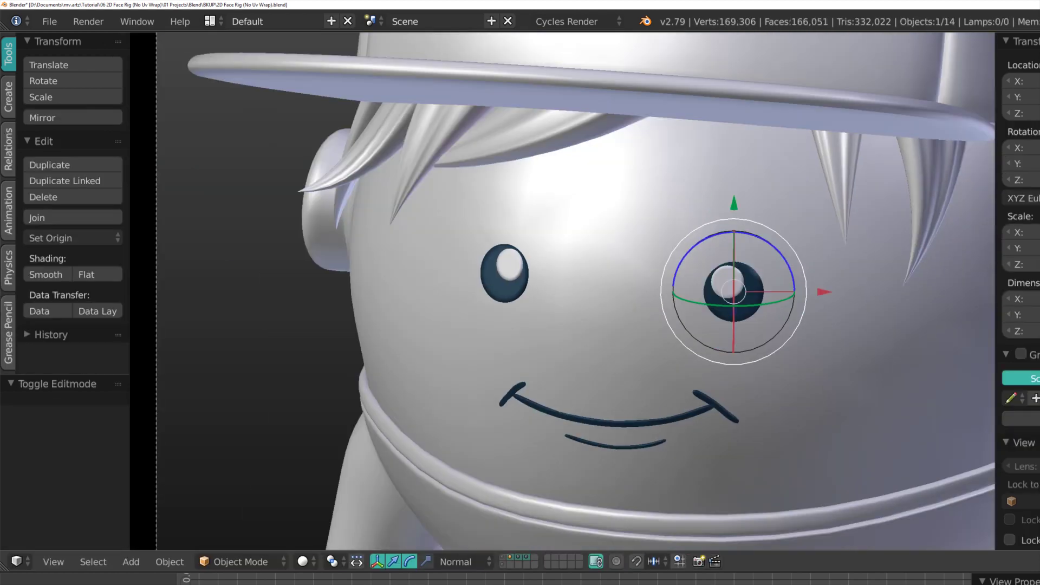
pyautogui.press('a')
pyautogui.scroll(-2, 511, 307)
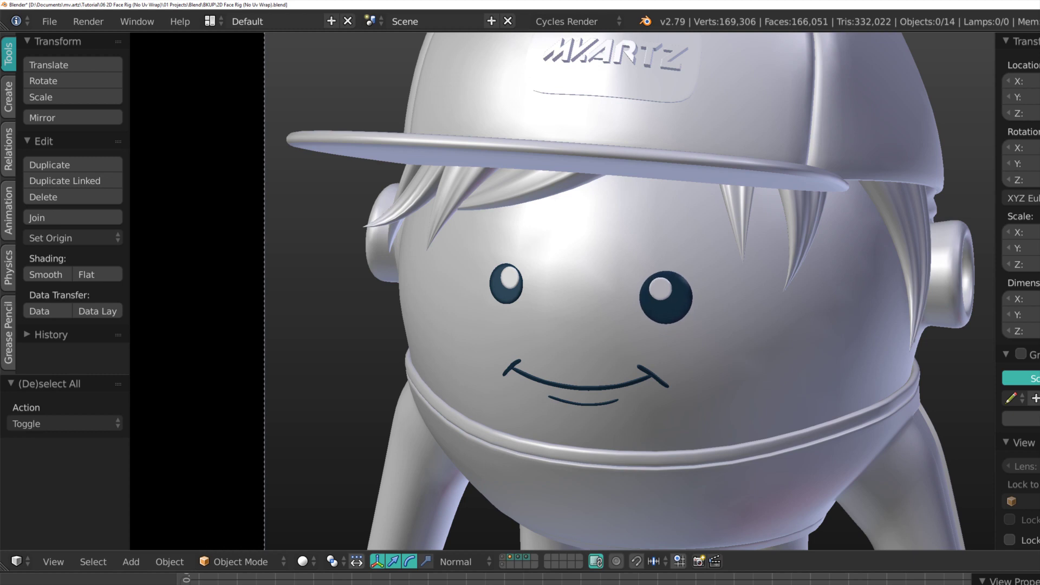